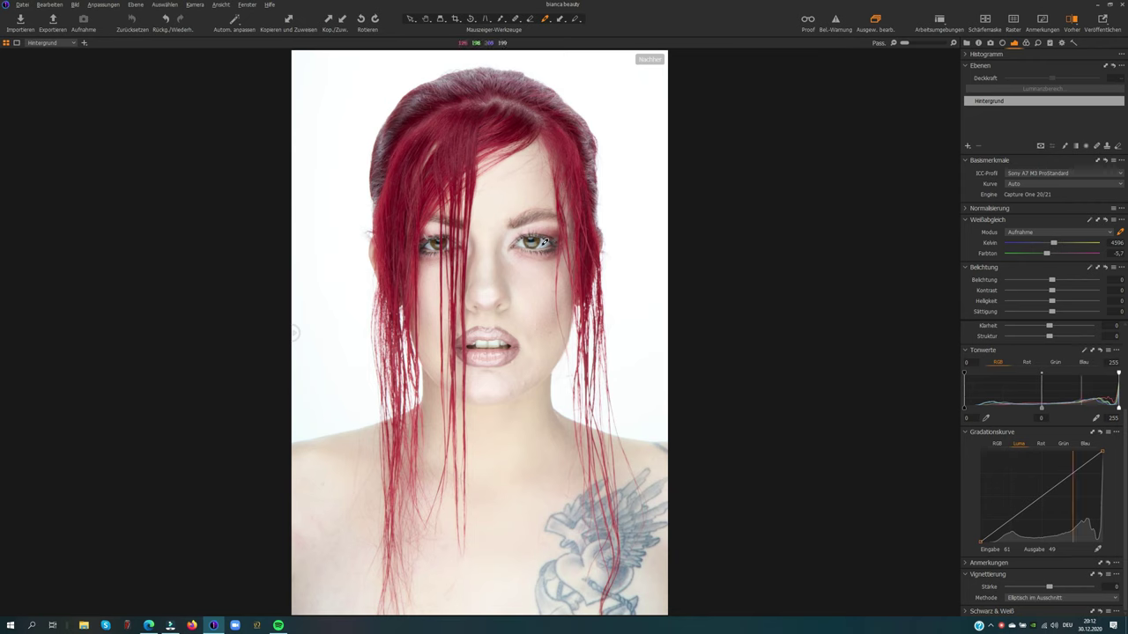
Switch the White Balance mode to Custom with Kelvin 5254 and tint -4.2
click(545, 240)
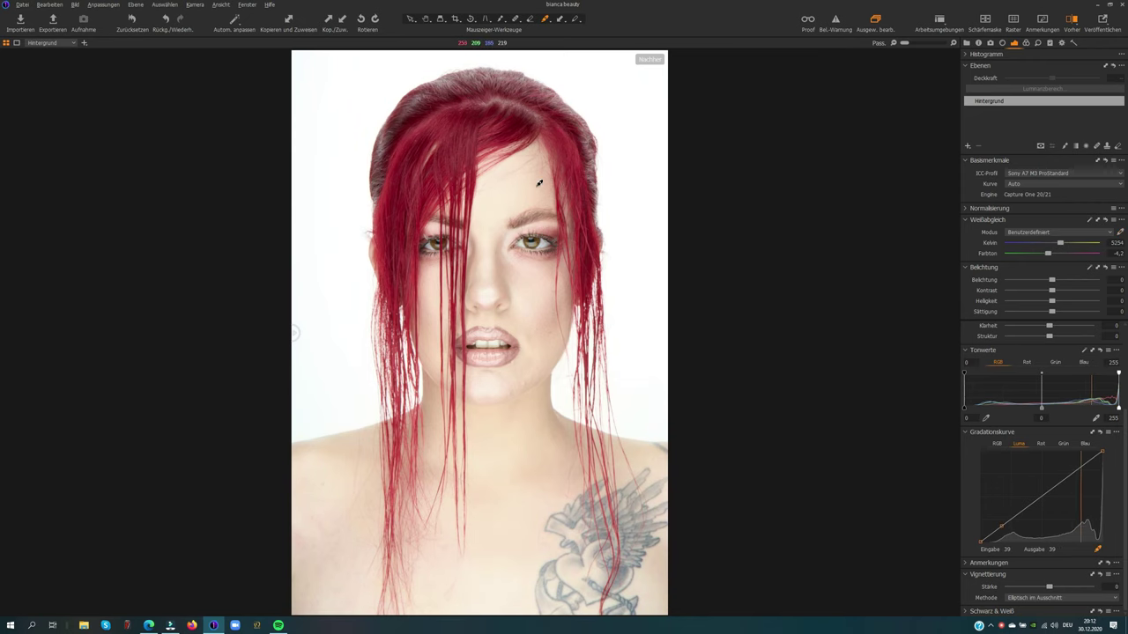
Brighten the tone curve slightly, then add an adjustment layer with its mask brushed over the face
drag(704, 284, 702, 279)
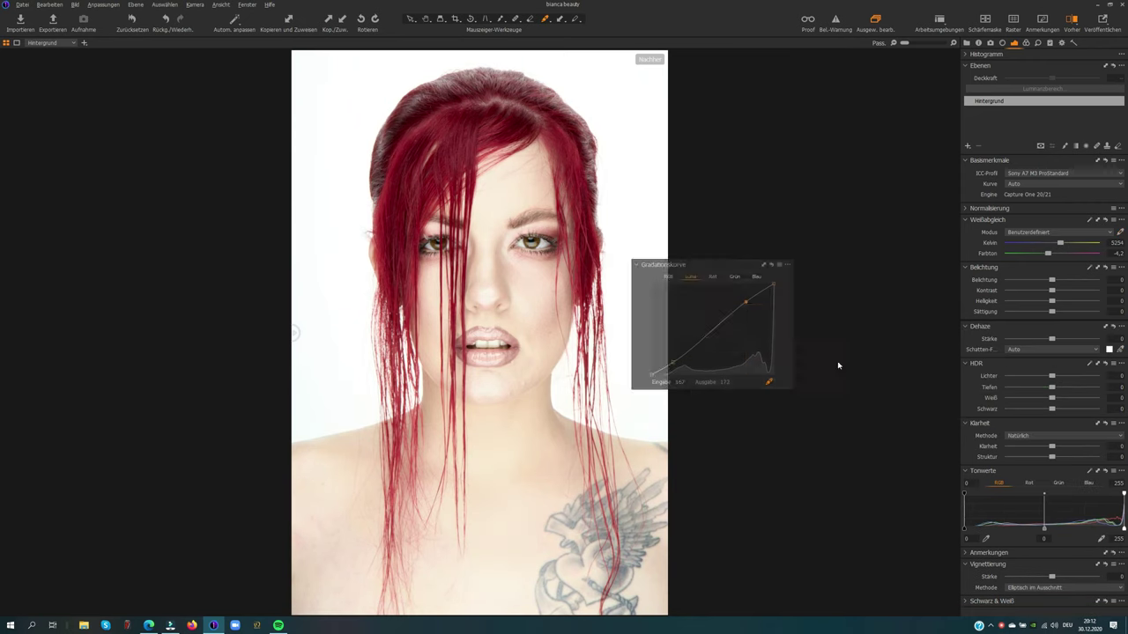
key(b)
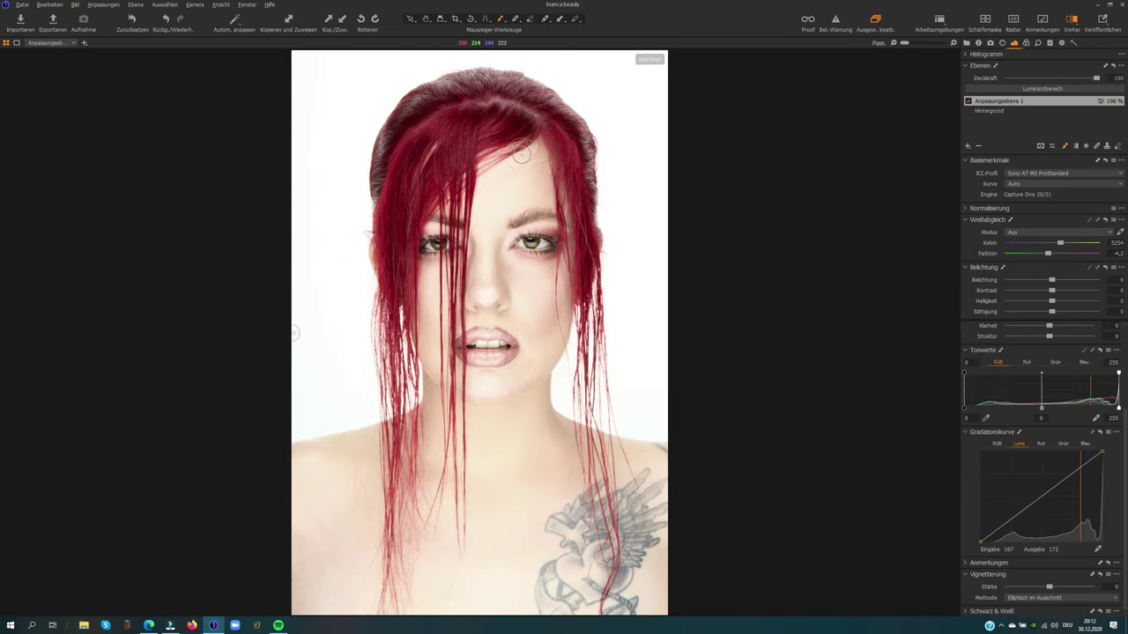
mouse_move(516, 158)
mouse_down()
mouse_move(552, 246)
mouse_move(494, 299)
mouse_move(555, 352)
mouse_move(497, 379)
mouse_move(461, 262)
mouse_move(436, 414)
mouse_move(317, 449)
mouse_move(344, 608)
mouse_move(667, 608)
mouse_move(555, 414)
mouse_move(537, 423)
mouse_up()
Extend the mask over the body skin, erase the lips and eyes, and name the layer Hautton
key(e)
drag(458, 339, 520, 343)
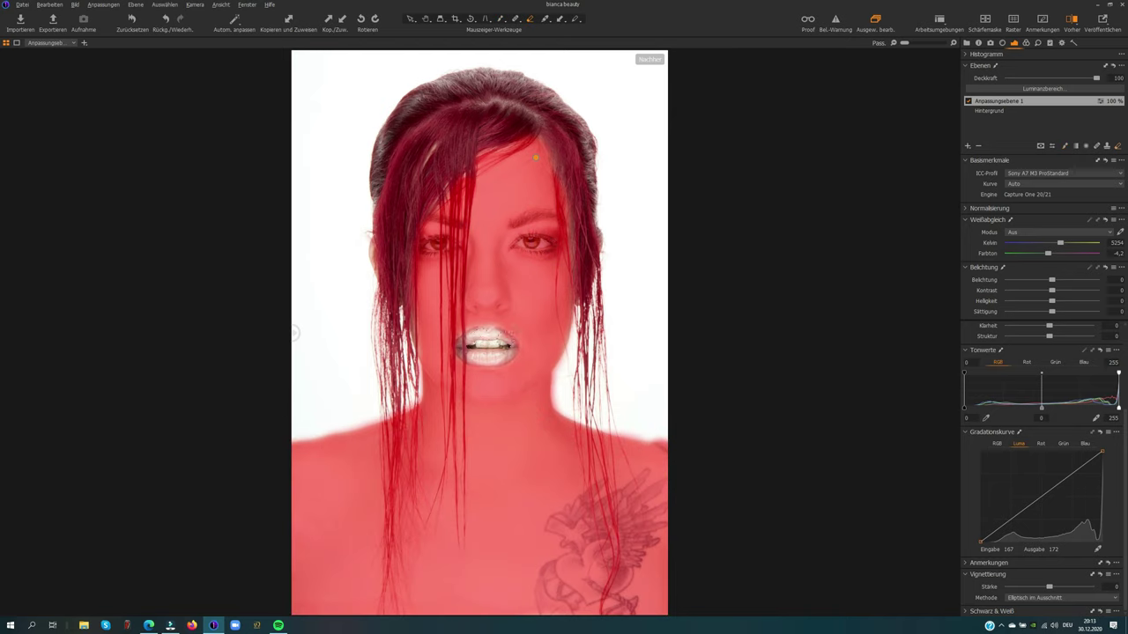
drag(511, 242, 559, 242)
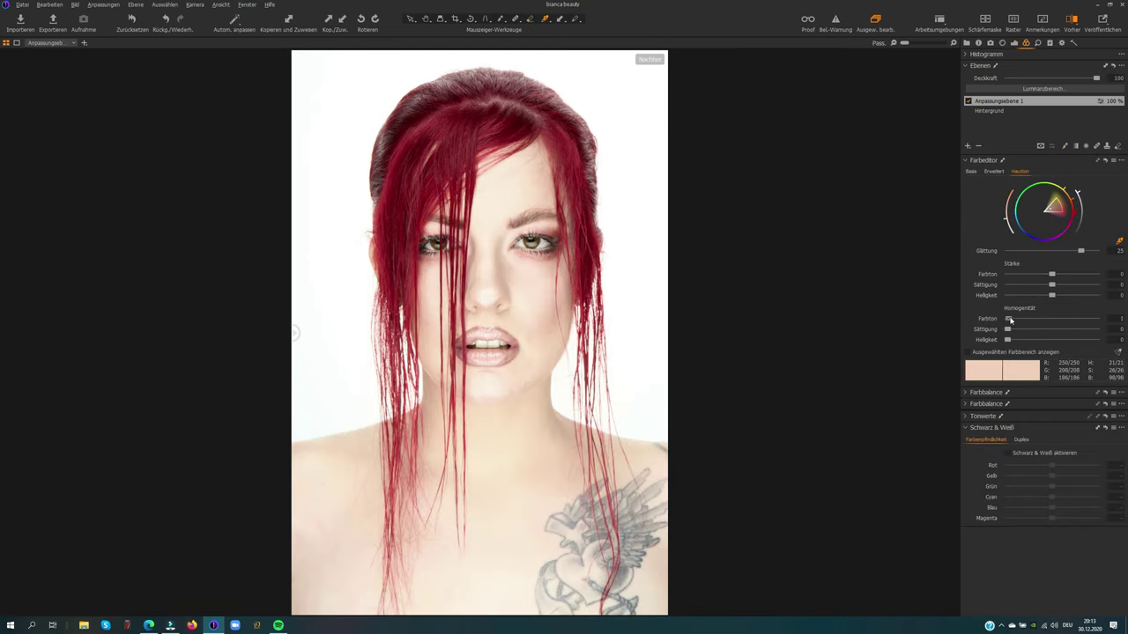
text(Hautton)
key(Return)
Add a Heal layer, heal the two chin blemishes and the spot beside the brow, then fit the view
click(968, 146)
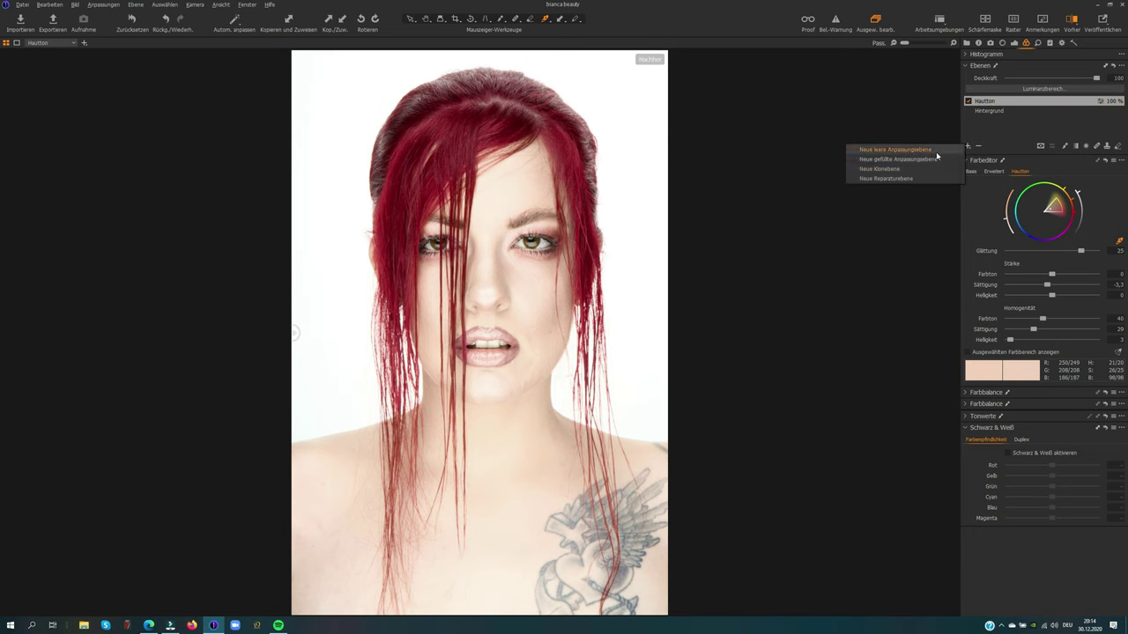
click(917, 161)
click(582, 548)
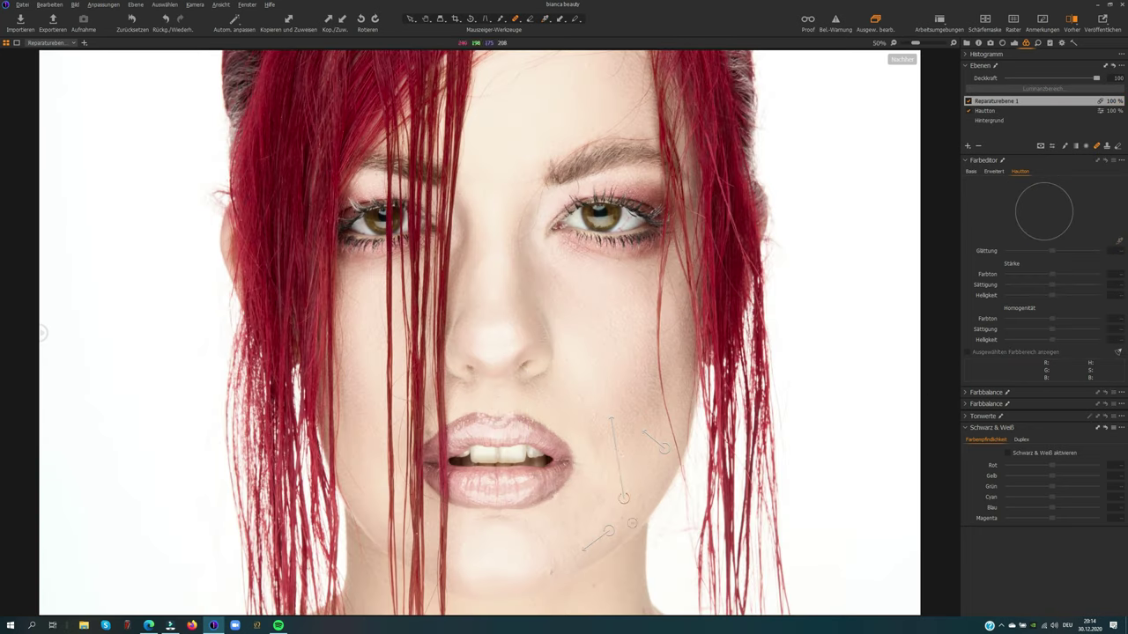
click(548, 570)
click(539, 189)
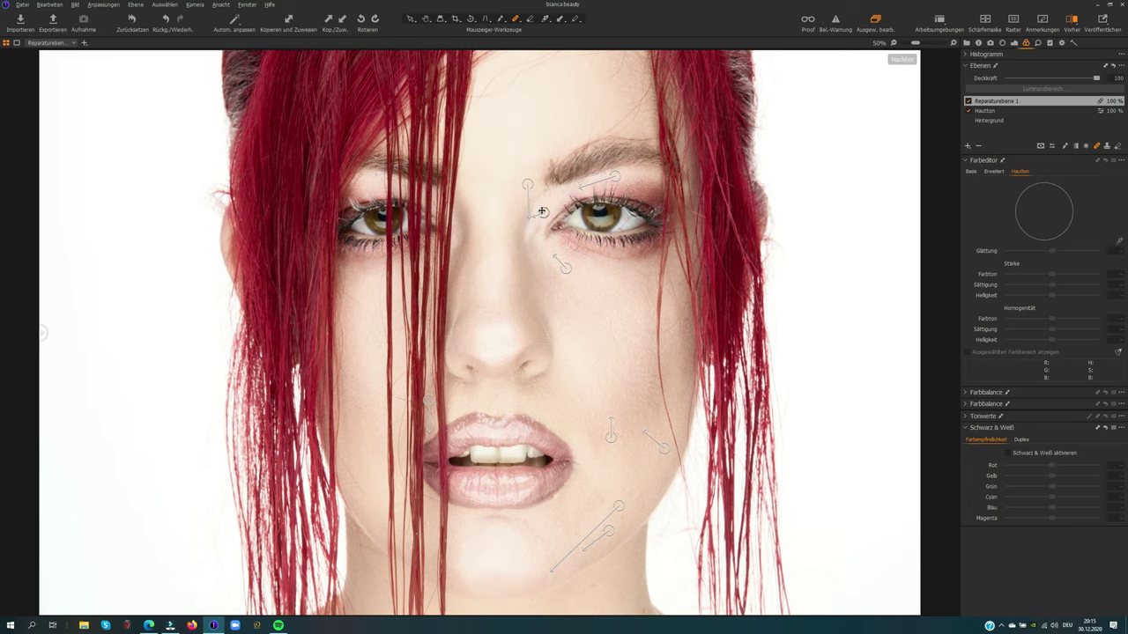
key(ctrl+0)
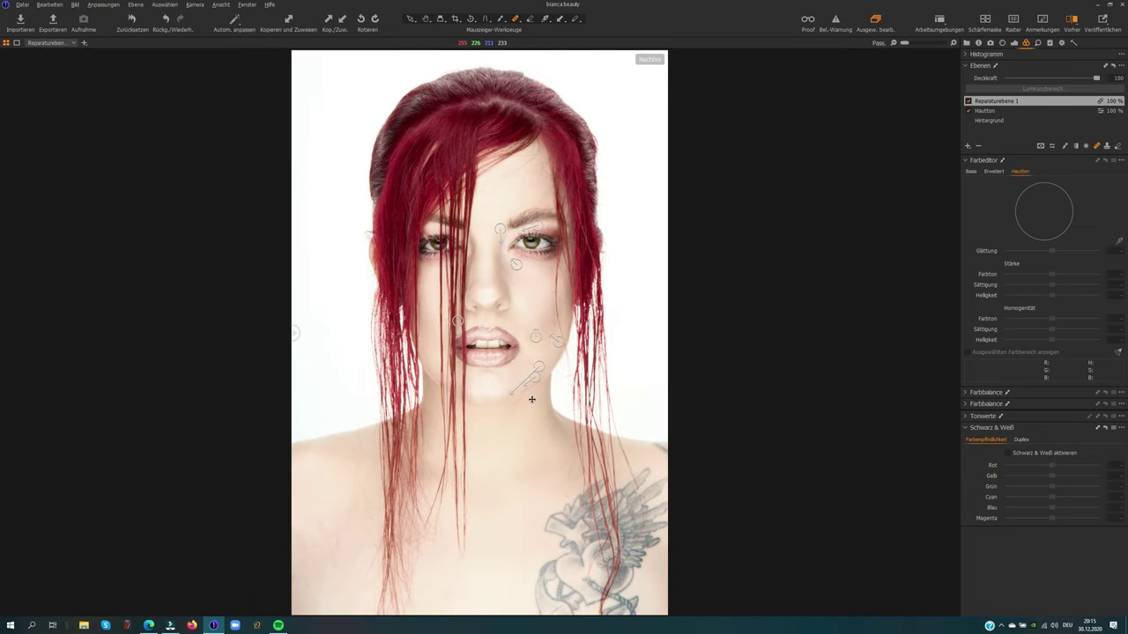
key(ctrl+alt+7)
key(ctrl+alt+5)
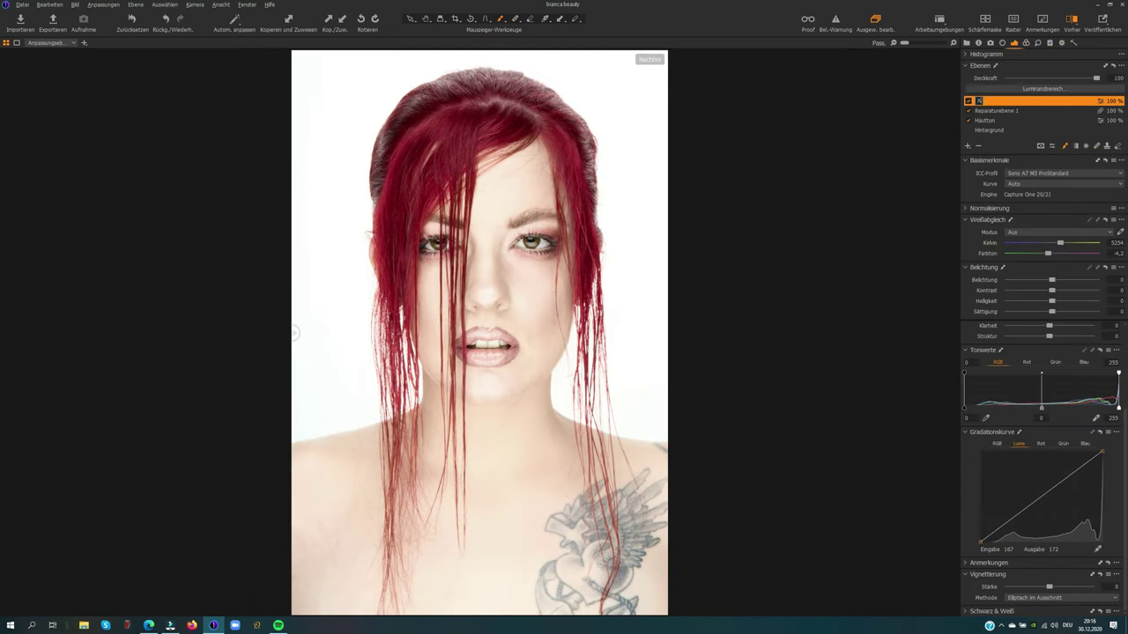
Name the layer Augenretusche, set Clarity -98 and Structure -100, and brush over the eye-white veins
double_click(998, 110)
drag(1014, 337, 1007, 336)
scroll(667, 302, up, 5)
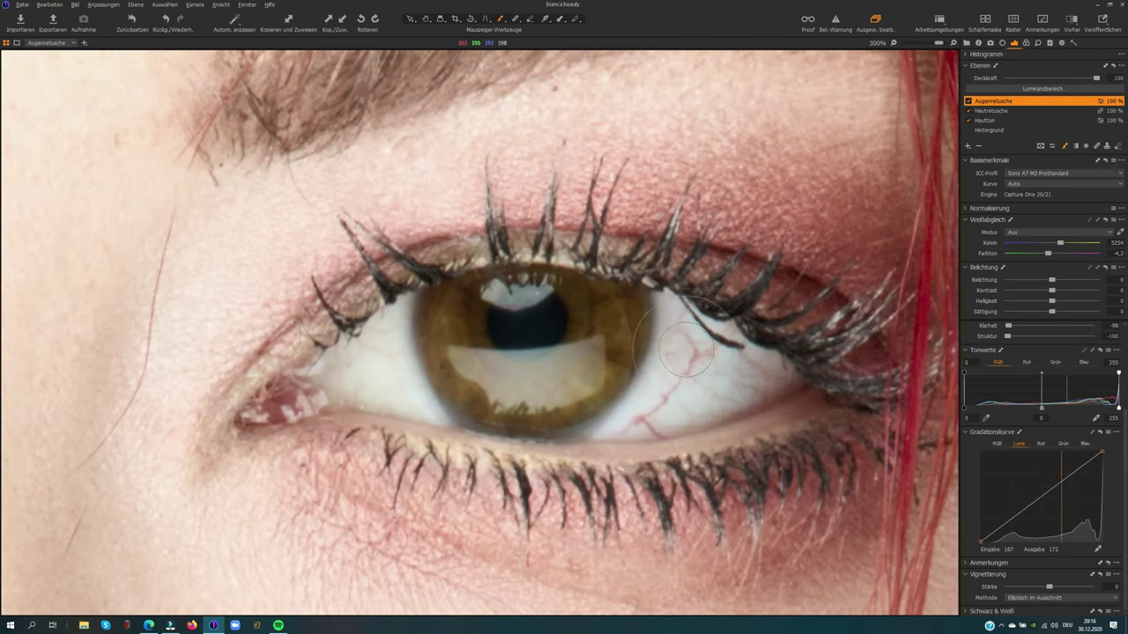
drag(667, 302, 745, 370)
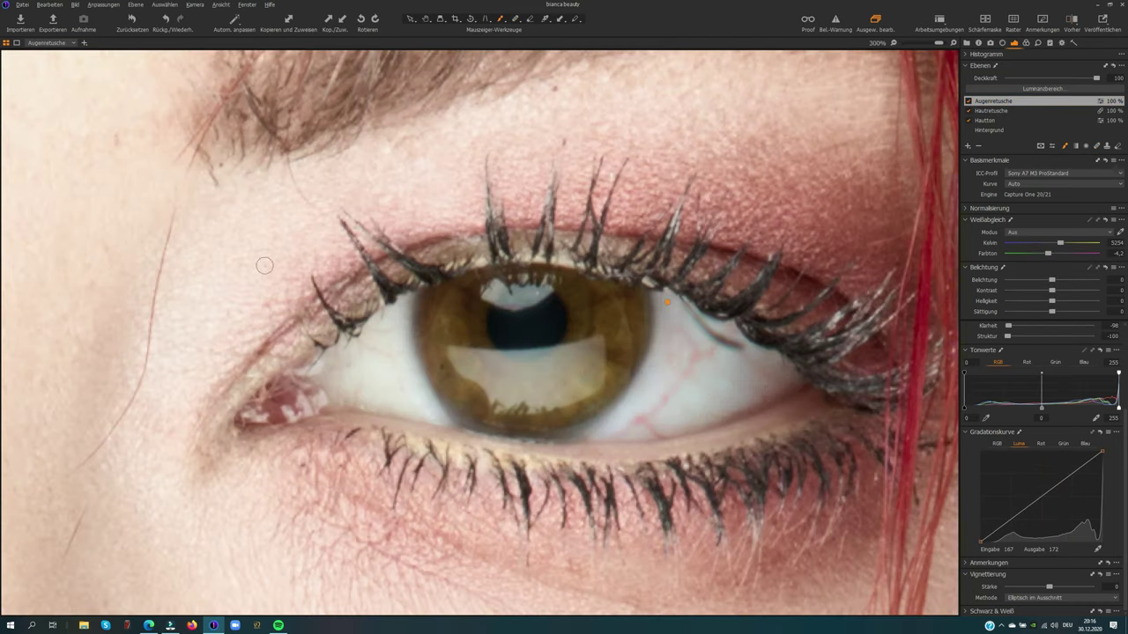
drag(377, 329, 383, 391)
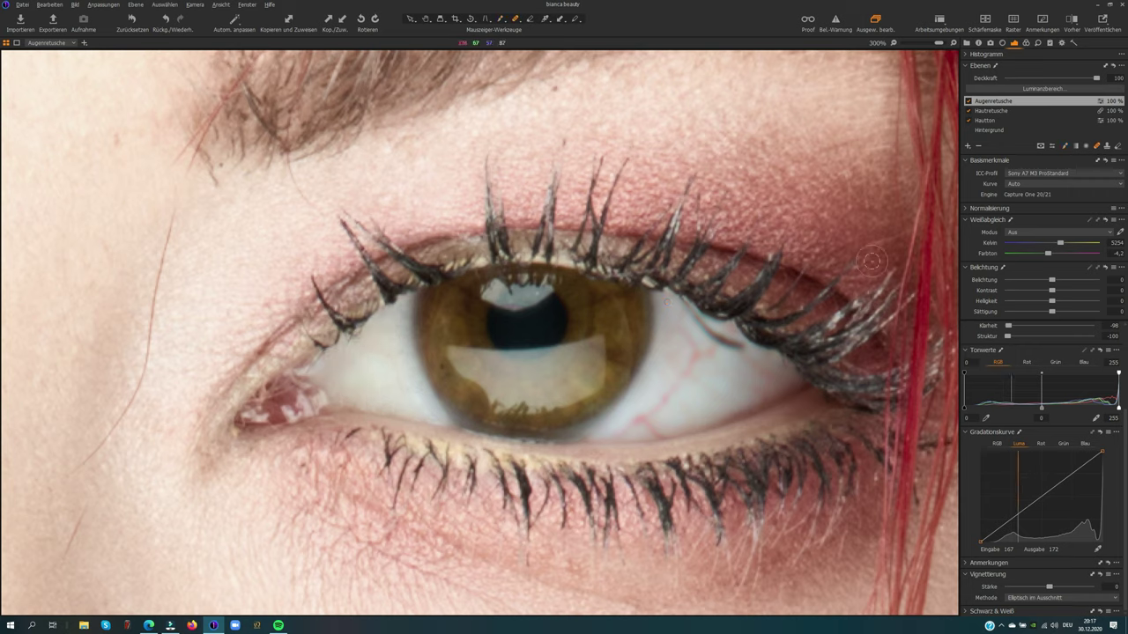
Add a heal layer Augenretusche 2 and heal the remaining veins in the upper and lower eye white
click(967, 145)
click(873, 167)
text(Augenretusche 2)
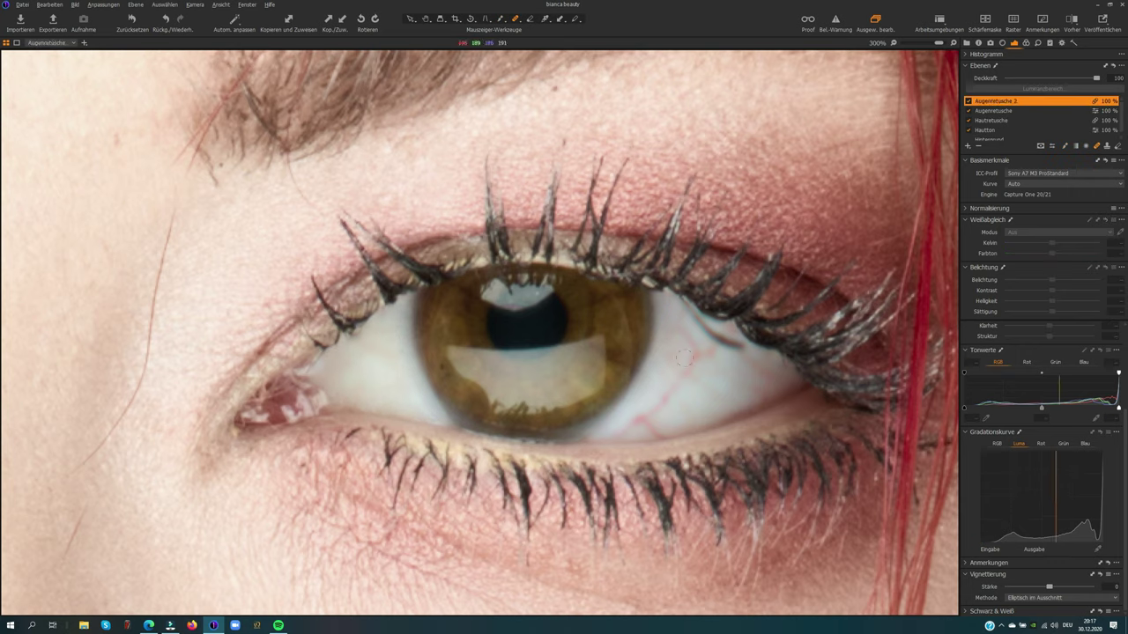
mouse_move(705, 332)
mouse_down()
mouse_move(657, 414)
mouse_move(674, 365)
mouse_up()
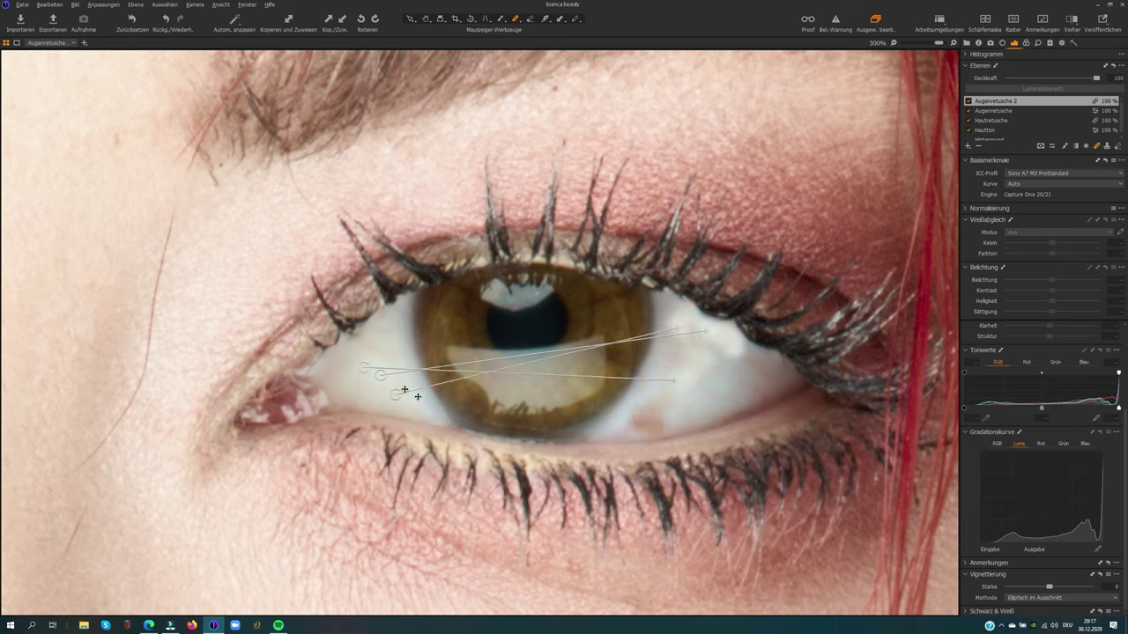
click(649, 406)
drag(674, 304, 725, 340)
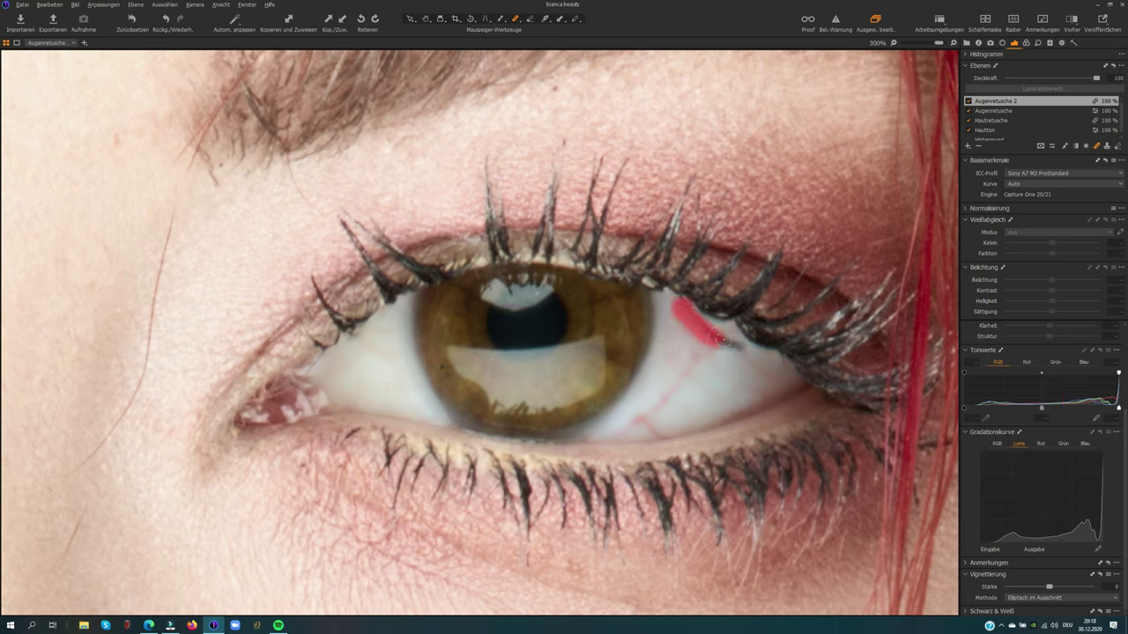
drag(686, 377, 659, 407)
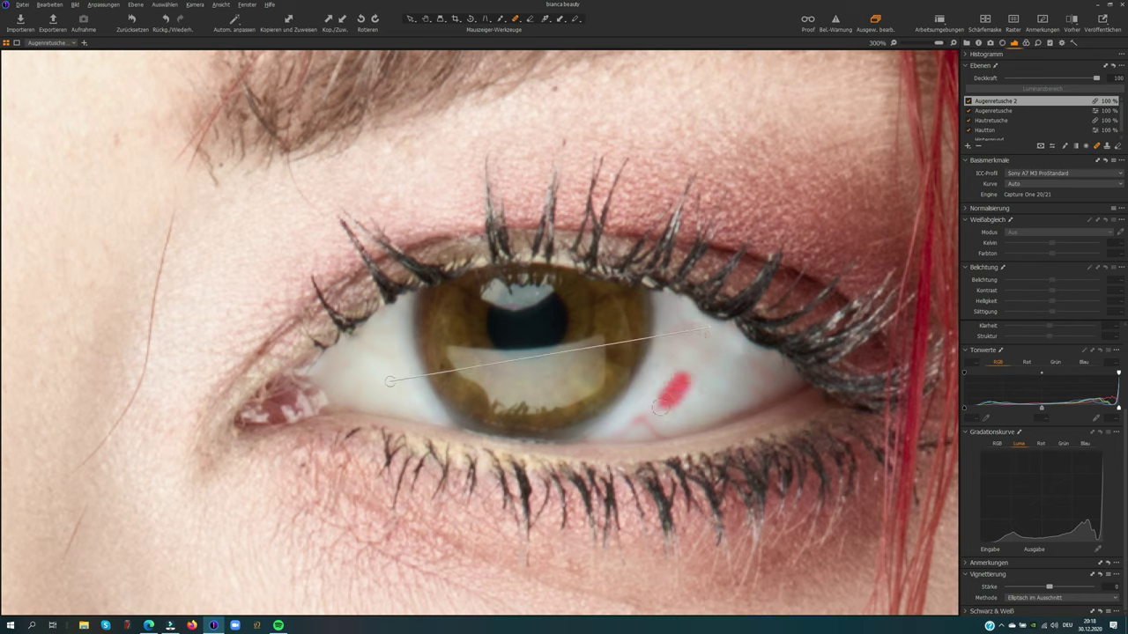
click(651, 421)
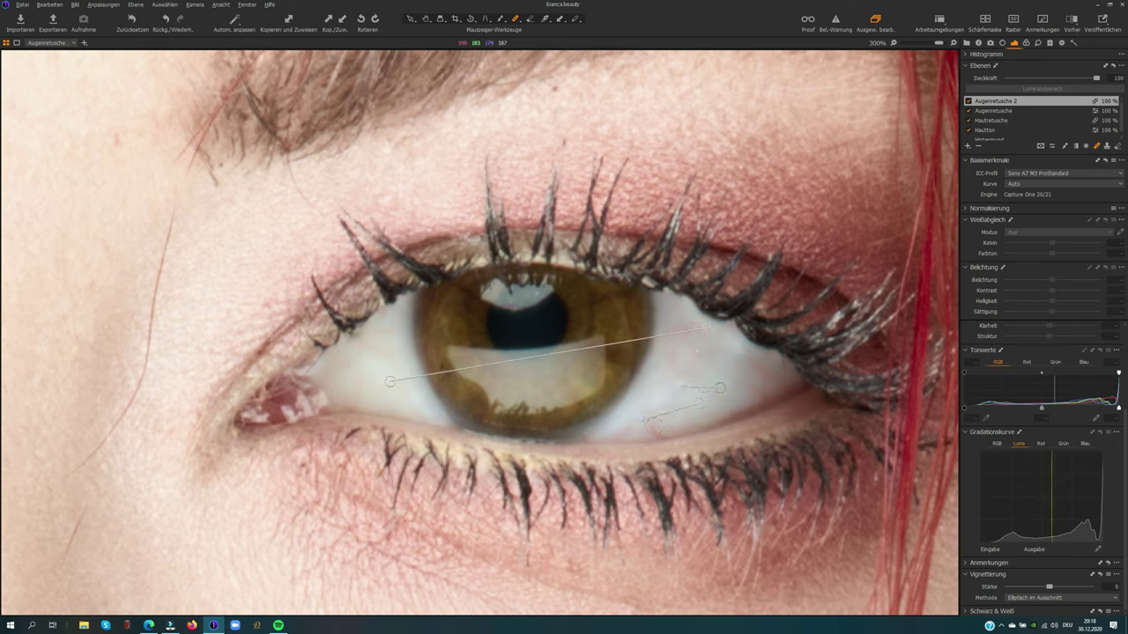
click(657, 390)
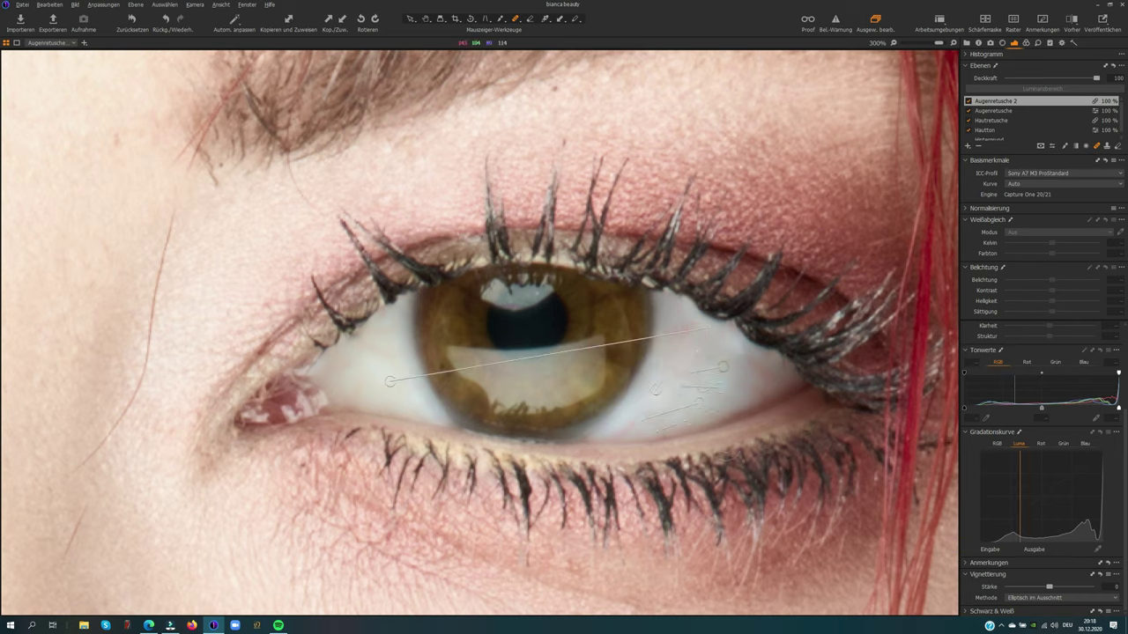
key(ctrl+0)
click(993, 110)
Brush the Augenretusche layer over the other eye's white and beside the hair strand
scroll(401, 265, up, 5)
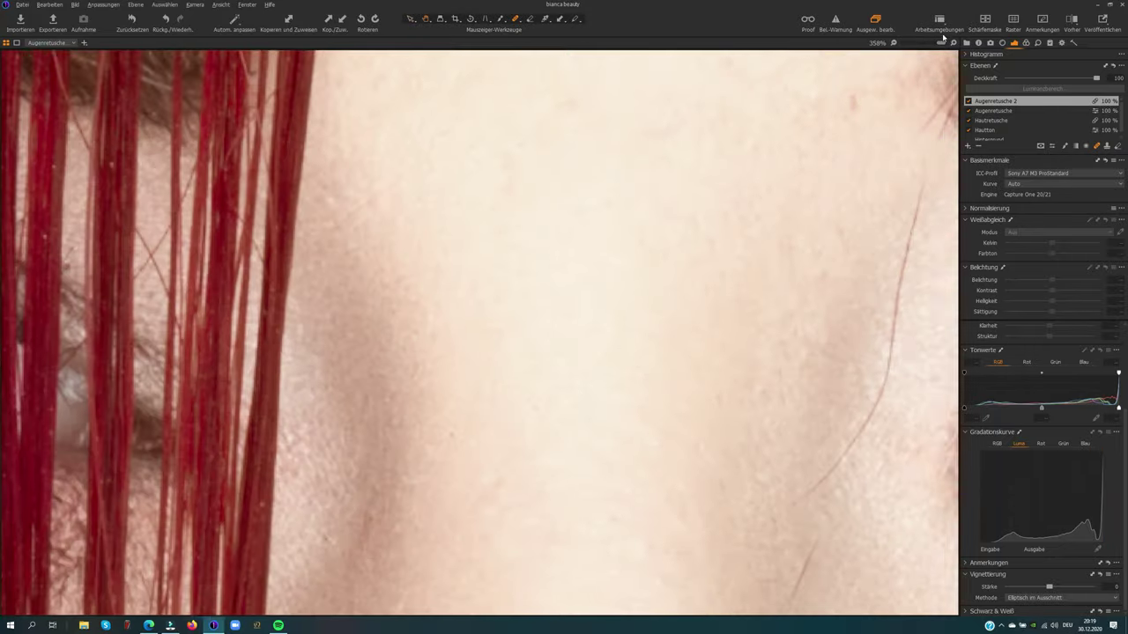
mouse_move(401, 228)
mouse_down()
mouse_move(370, 243)
mouse_move(476, 304)
mouse_up()
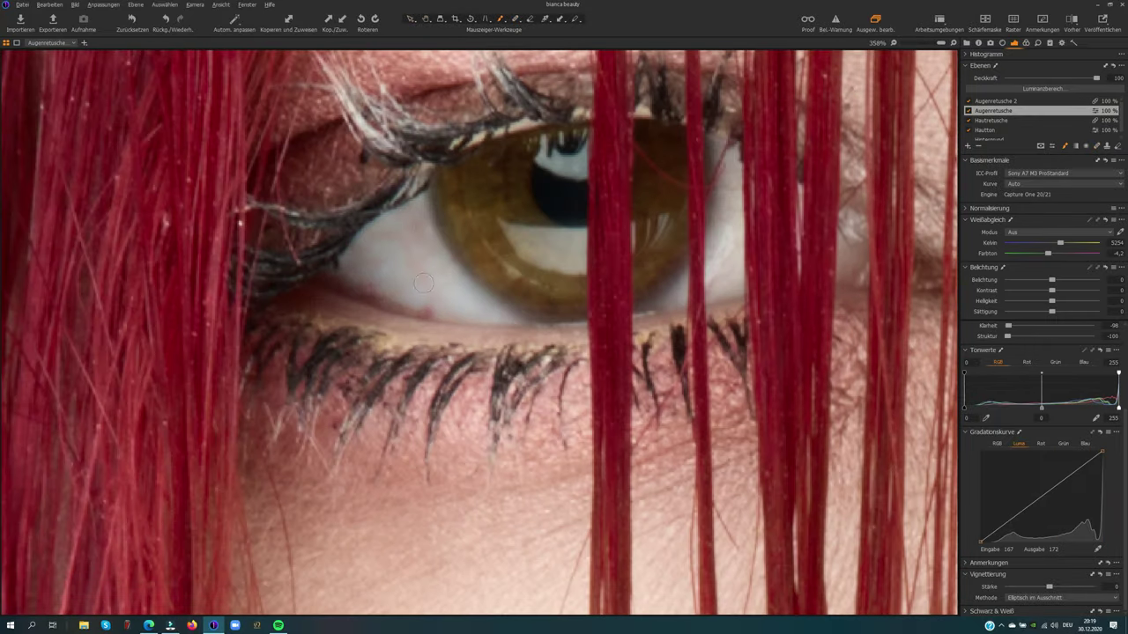
mouse_move(723, 264)
mouse_down()
mouse_move(732, 185)
mouse_move(718, 275)
mouse_up()
On Augenretusche 2, heal the upper eye-white vein from a sampled clean source spot
click(995, 100)
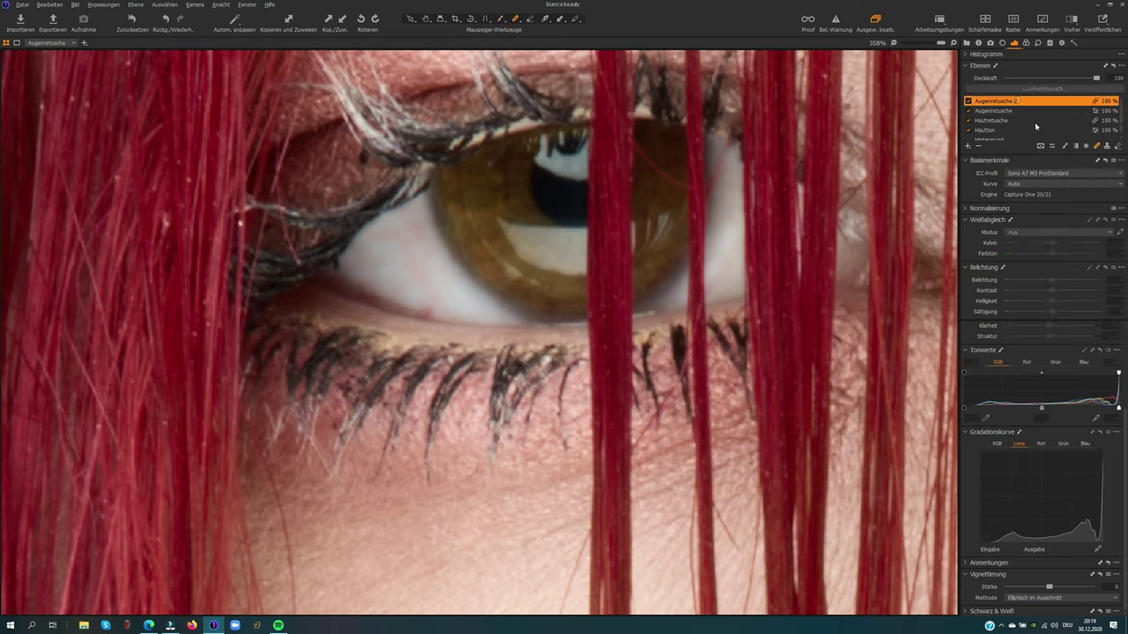
key(s)
alt+click(657, 142)
drag(681, 187, 677, 212)
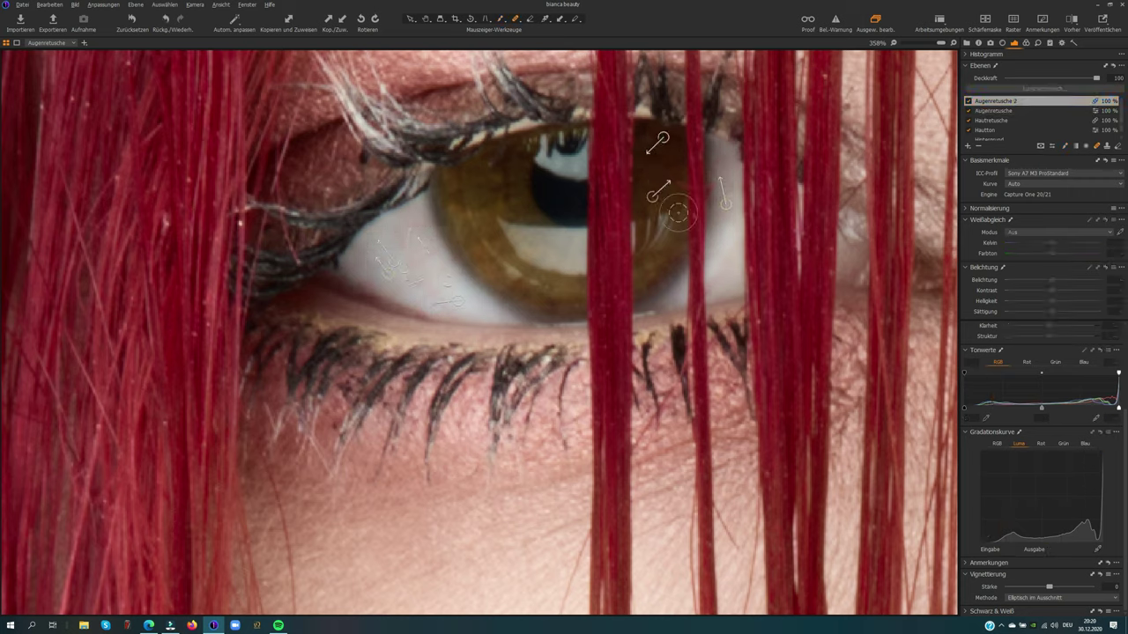
key(h)
key(ctrl+0)
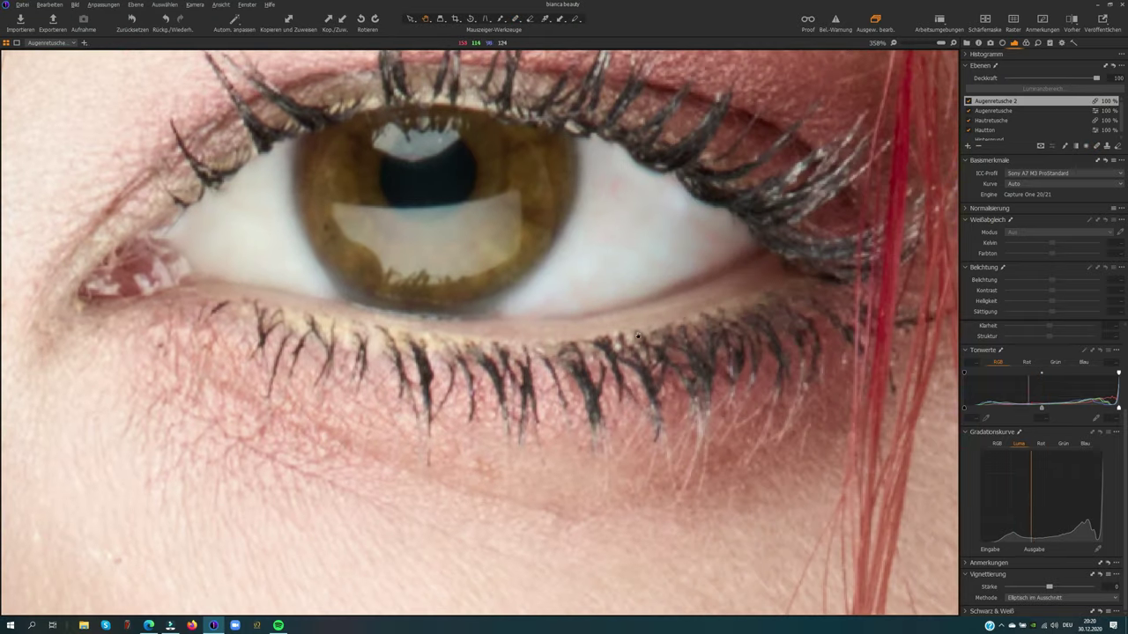
Add a Haare flys repair layer and heal the stray hair left of the face
click(967, 146)
click(916, 184)
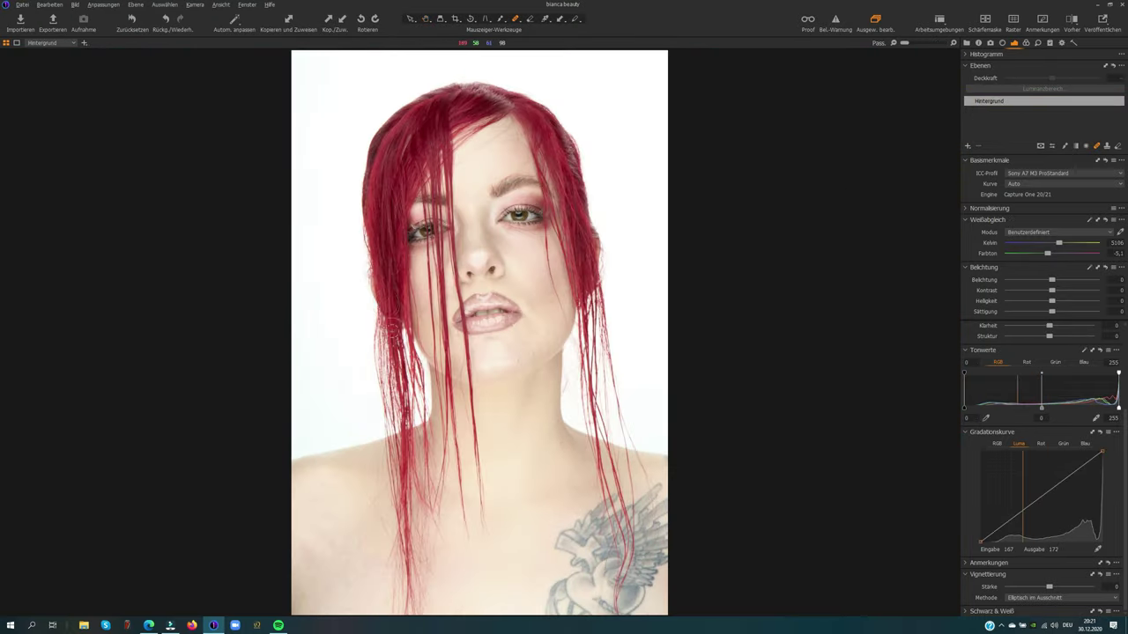
drag(361, 224, 368, 245)
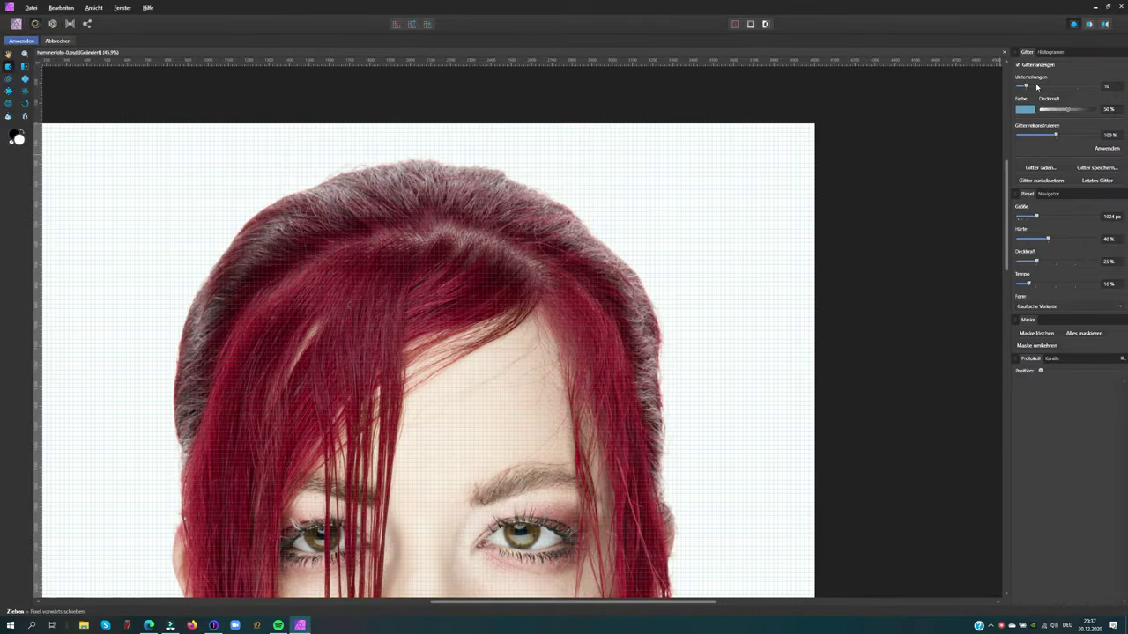
Push the hair outline inward at the crown, right and left edges with Push Left, then apply Liquify
drag(1036, 215, 1026, 216)
drag(617, 216, 607, 224)
mouse_move(652, 317)
mouse_down()
mouse_move(667, 352)
mouse_move(655, 373)
mouse_move(670, 341)
mouse_up()
drag(1027, 216, 1022, 216)
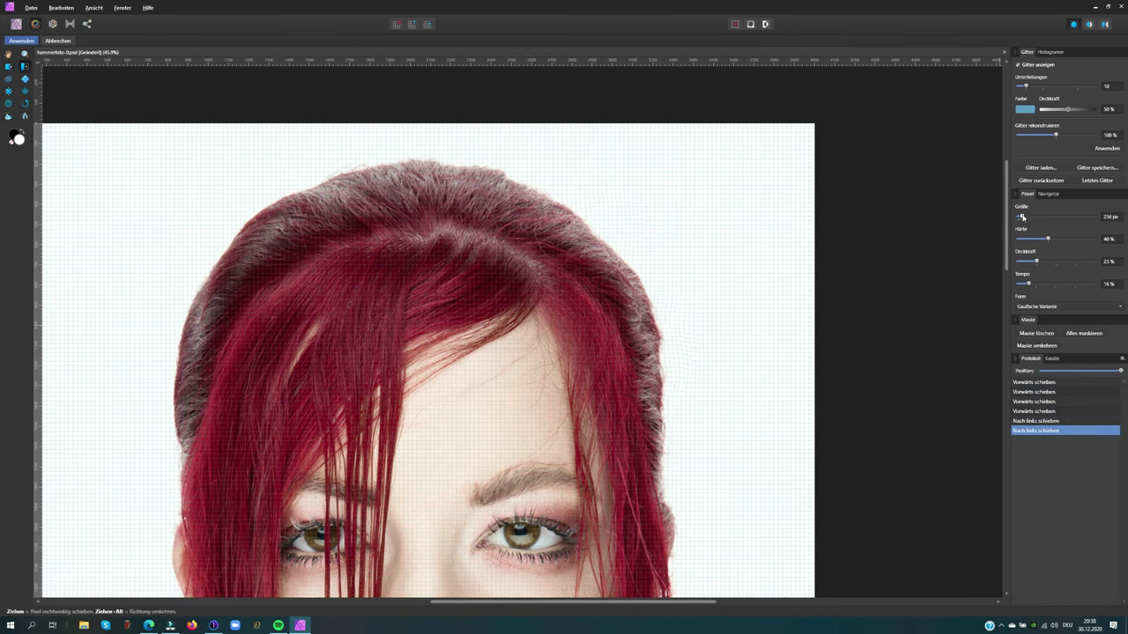
drag(671, 341, 675, 382)
mouse_move(602, 190)
mouse_down()
mouse_move(503, 159)
mouse_move(435, 156)
mouse_move(516, 169)
mouse_move(259, 188)
mouse_move(243, 229)
mouse_up()
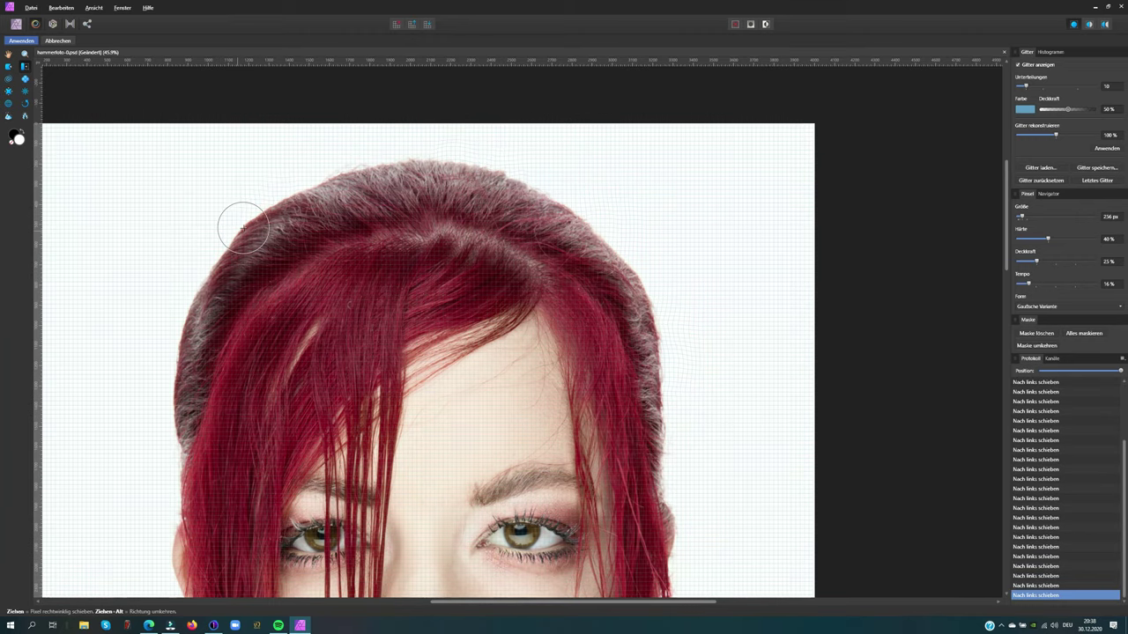
drag(672, 360, 675, 409)
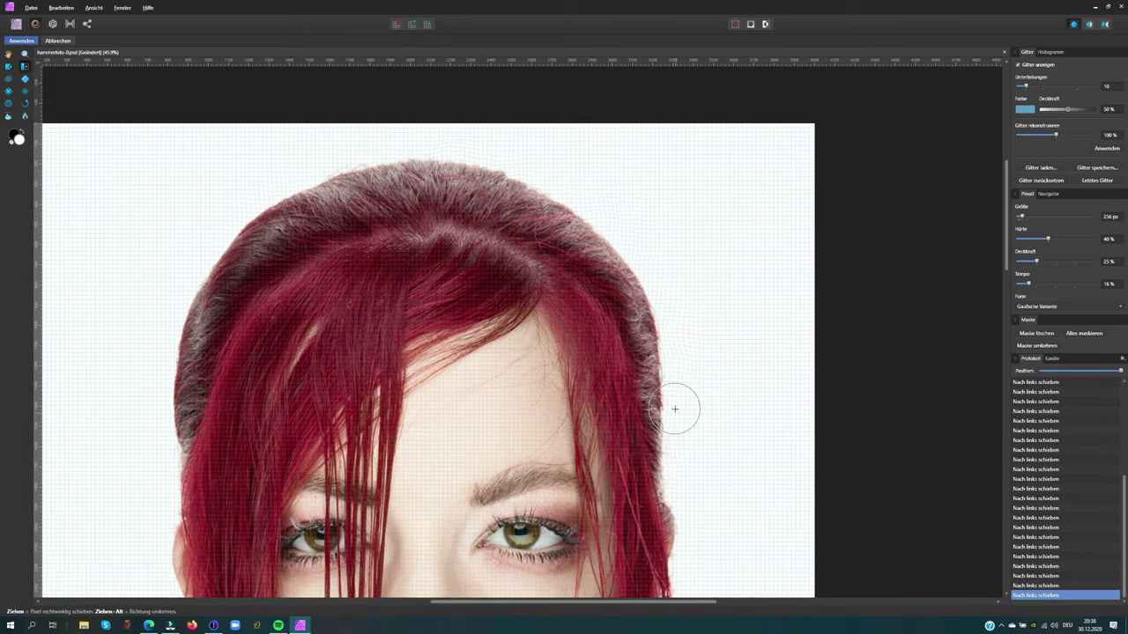
mouse_move(182, 315)
mouse_down()
mouse_move(164, 352)
mouse_move(164, 410)
mouse_up()
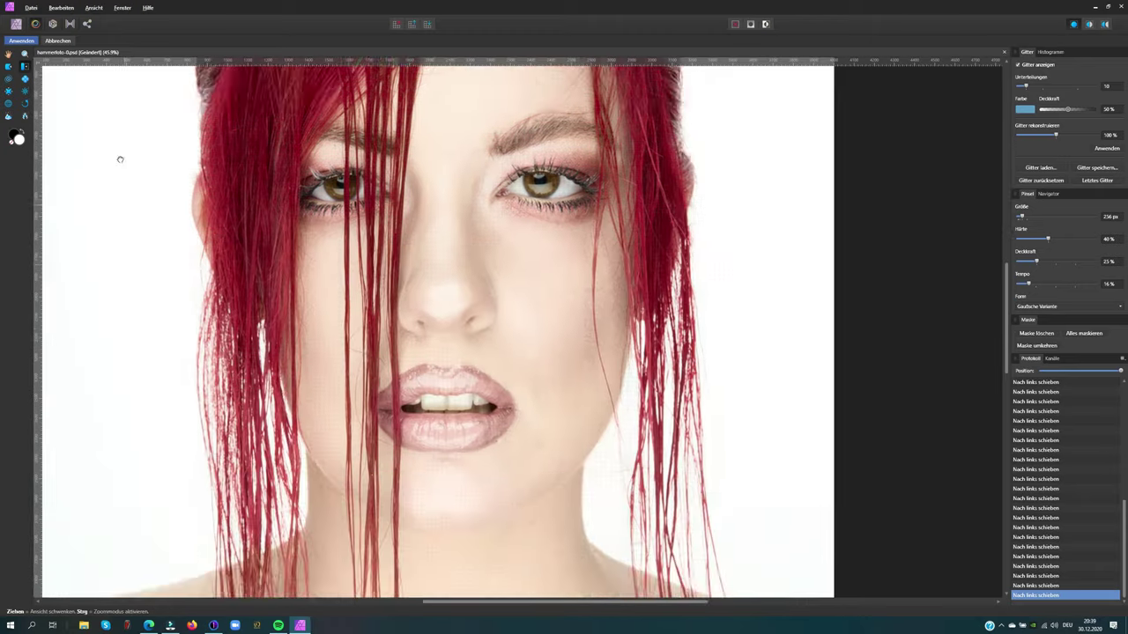
click(21, 41)
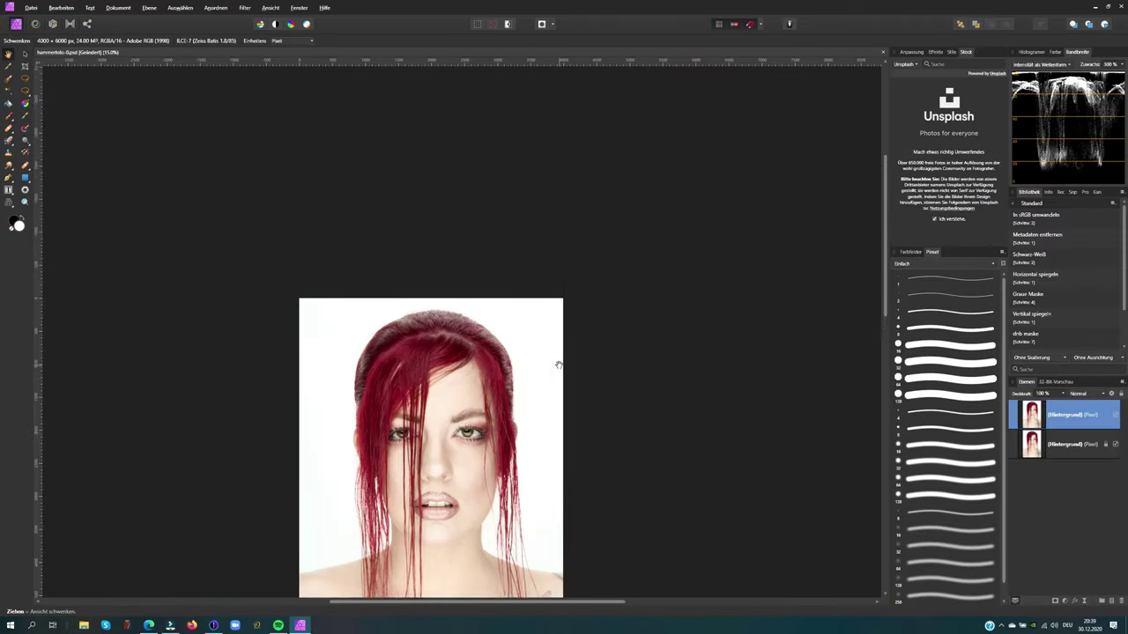
Add a new empty pixel layer and sample clean skin as the Clone Brush source
key(ctrl+0)
key(ctrl+shift+n)
scroll(446, 202, up, 3)
key(s)
scroll(446, 202, up, 2)
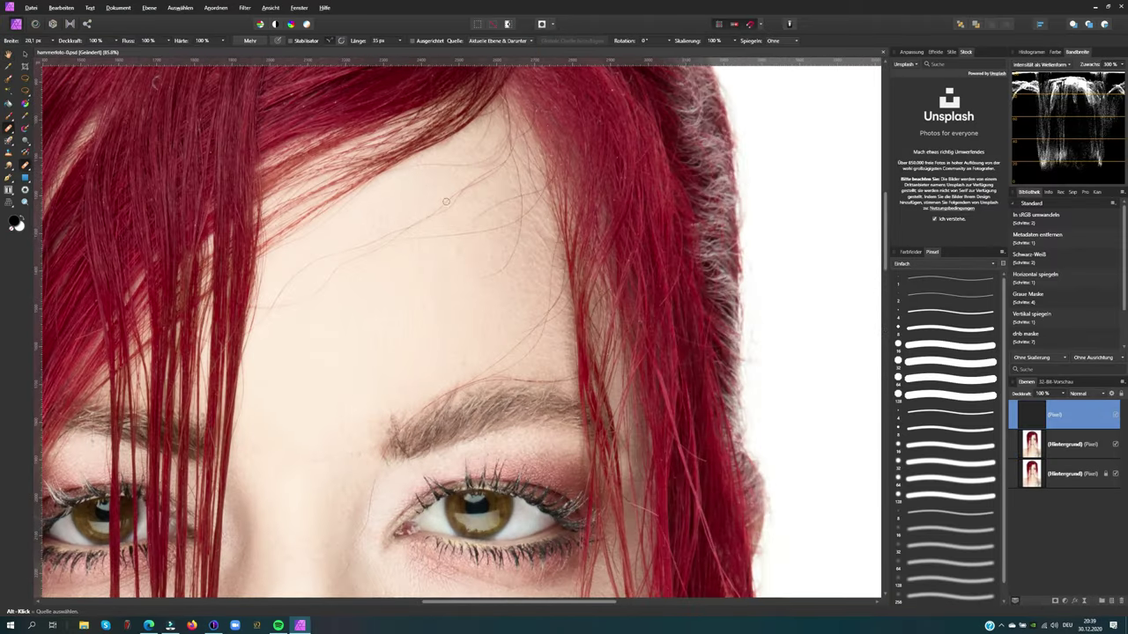
alt+click(284, 320)
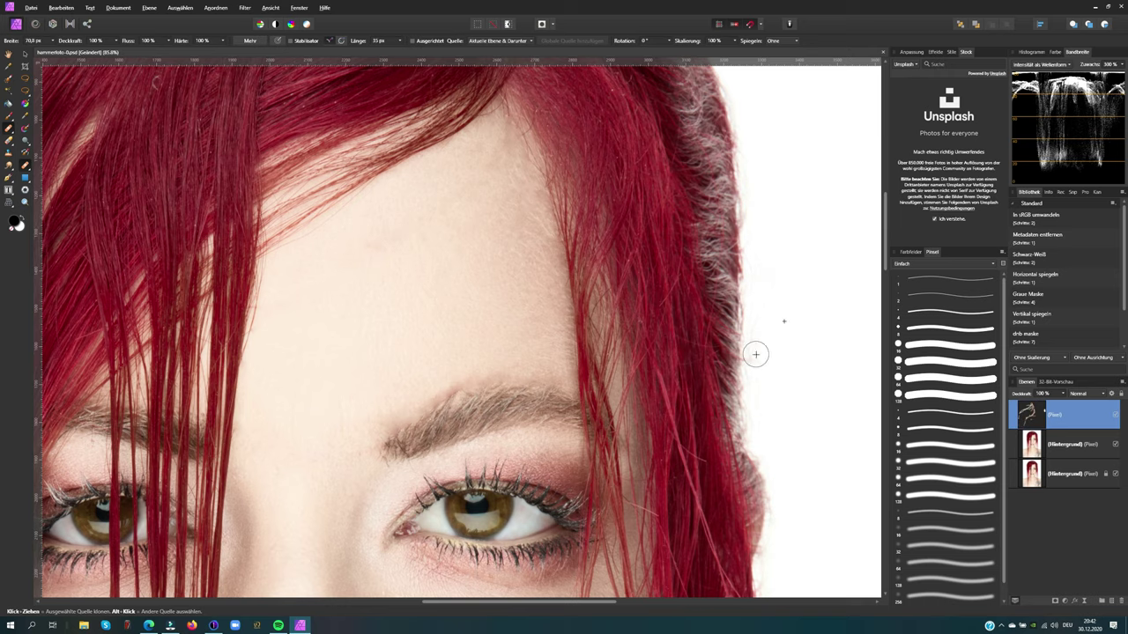
Clone clean skin over the thin hair strands below the eye and a nearby stray strand
drag(163, 408, 446, 283)
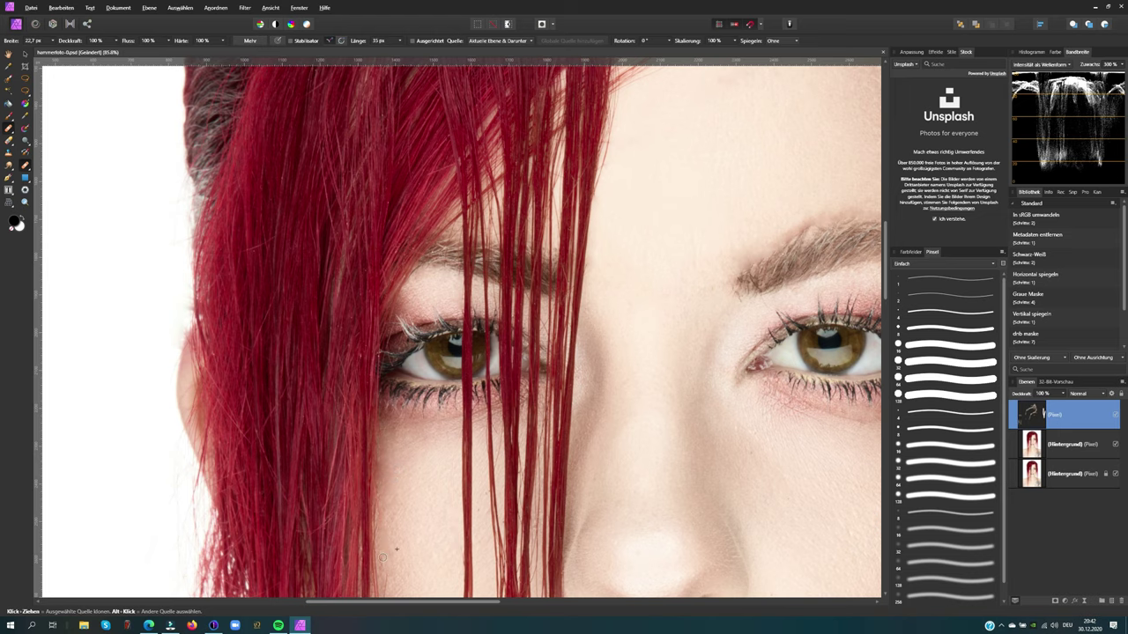
scroll(493, 437, up, 2)
scroll(494, 436, up, 3)
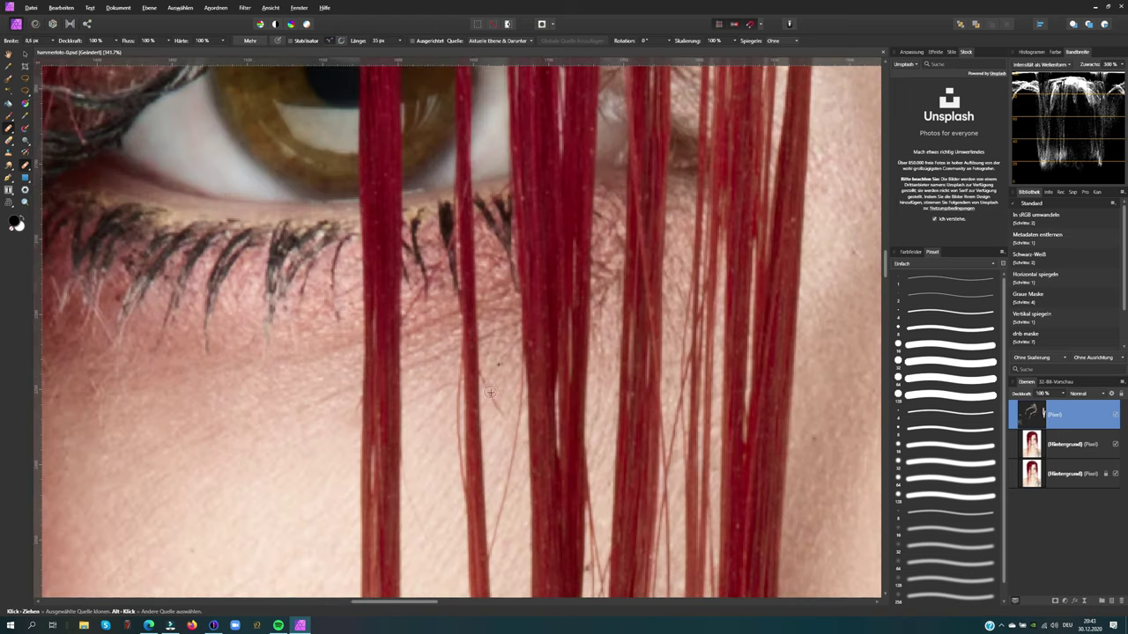
drag(456, 382, 462, 474)
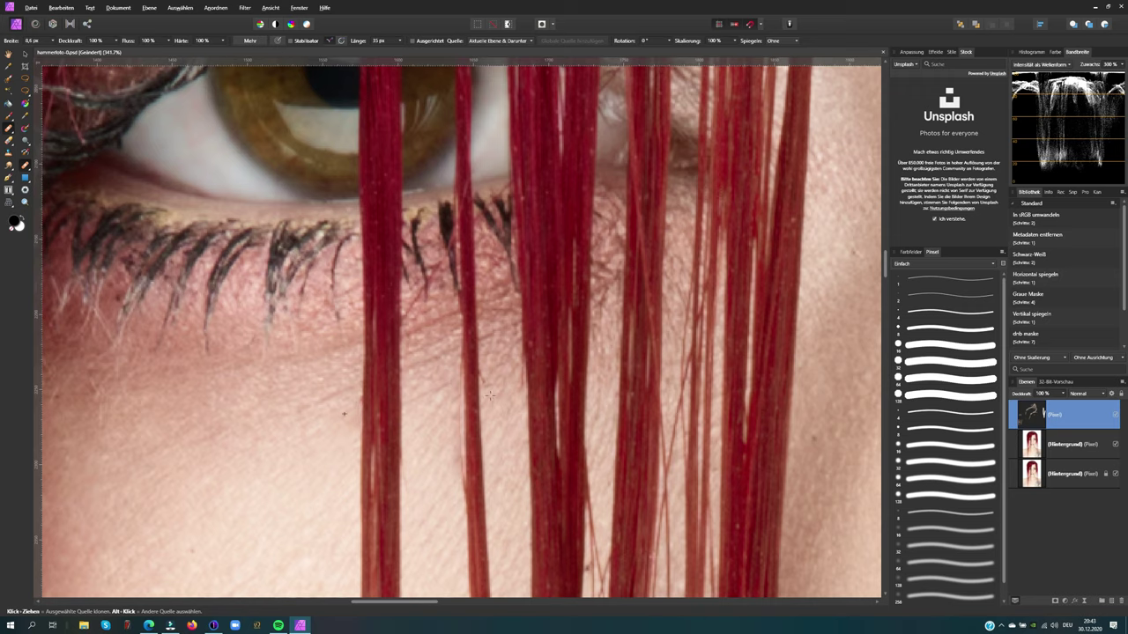
drag(676, 357, 681, 408)
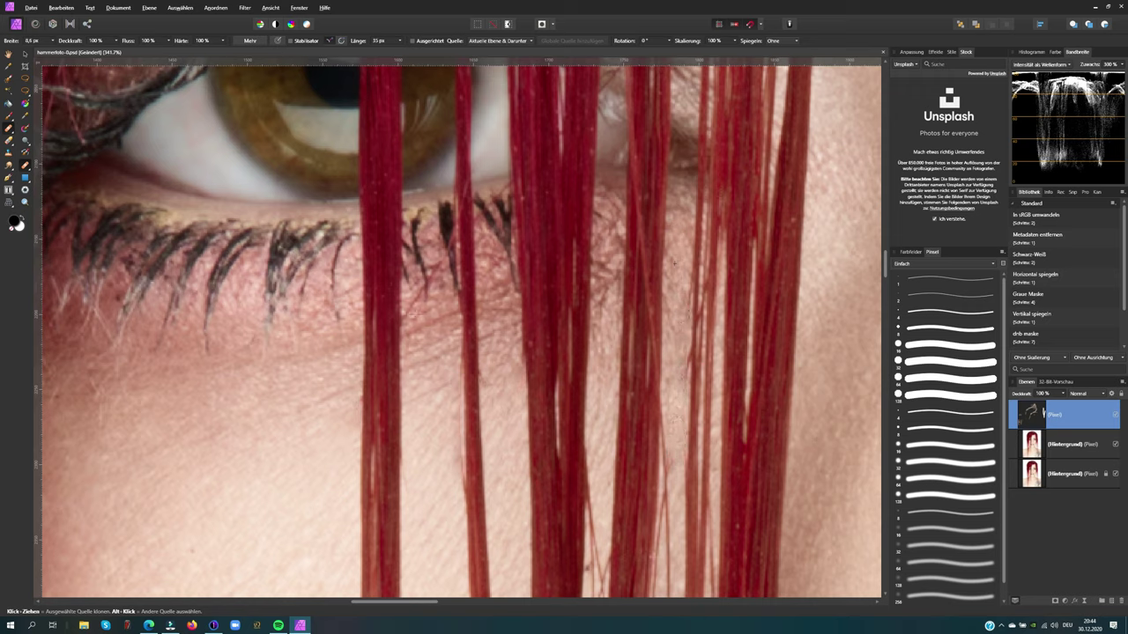
scroll(436, 264, up, 5)
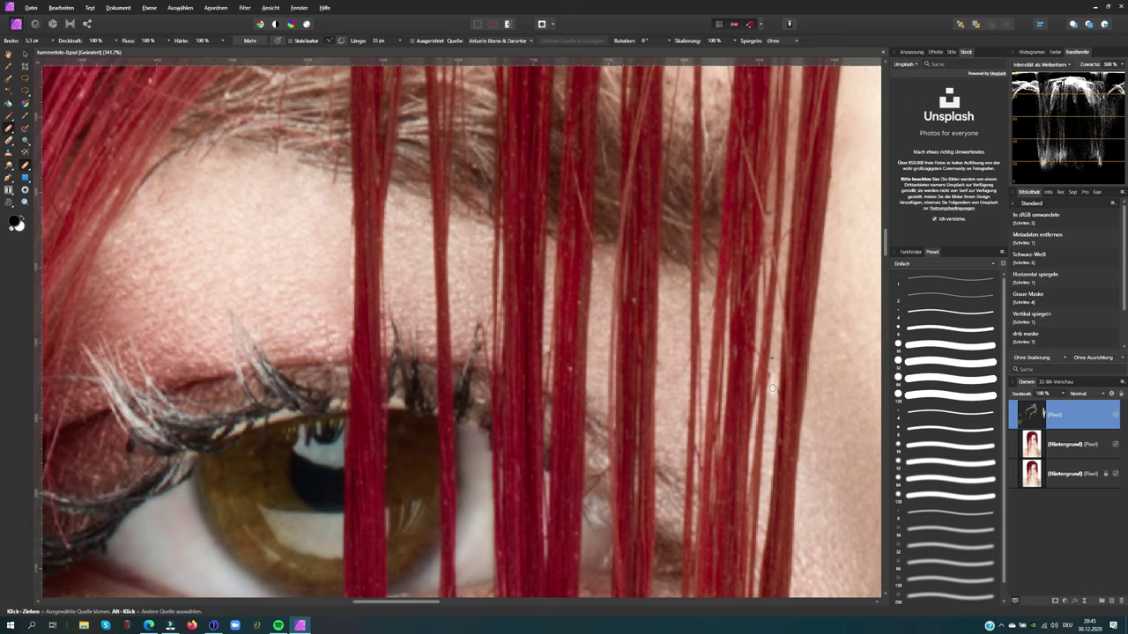
scroll(772, 388, right, 5)
scroll(617, 335, right, 5)
scroll(440, 284, down, 3)
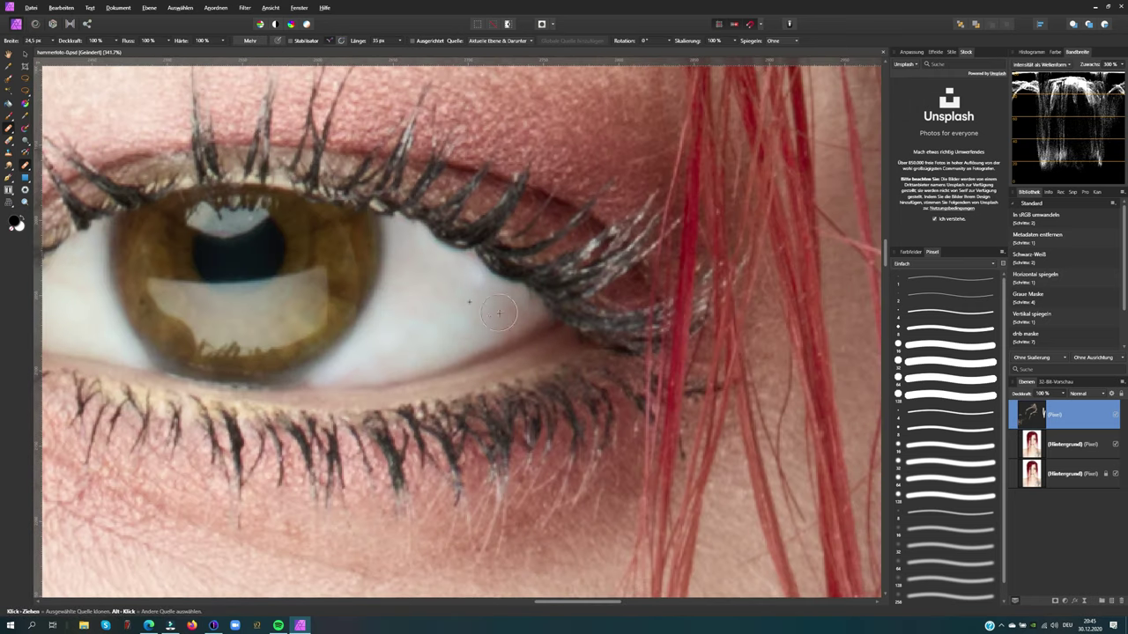
scroll(497, 313, right, 5)
scroll(440, 308, down, 3)
With the Inpainting Brush, paint out the stray hair strands on the cheek and below the eye
click(25, 166)
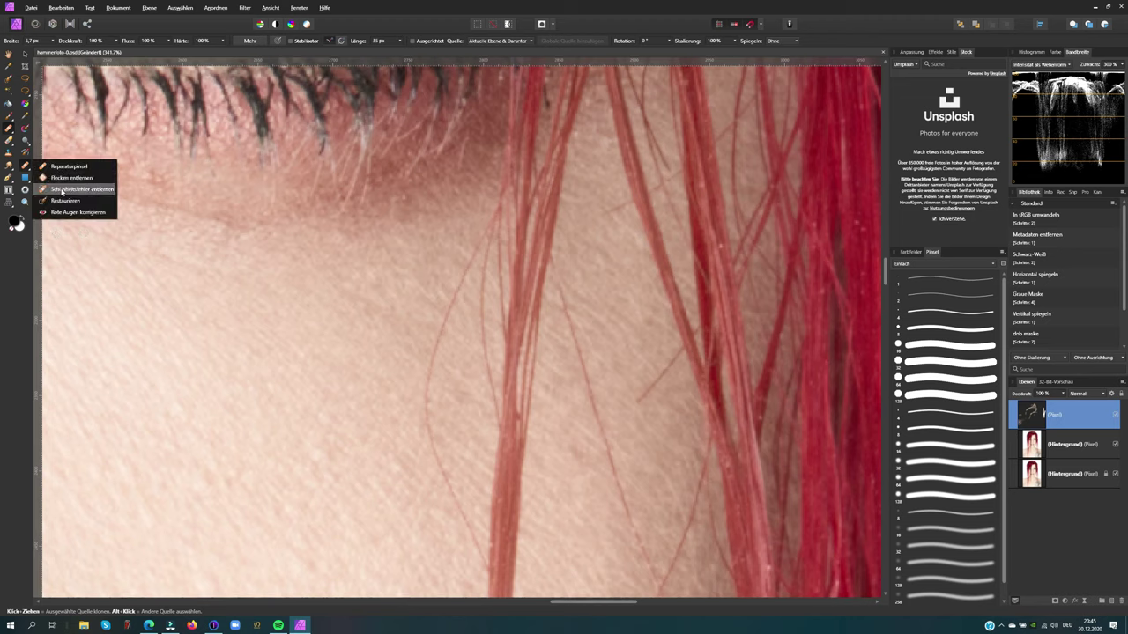
click(62, 201)
mouse_move(496, 214)
mouse_down()
mouse_move(479, 555)
mouse_move(494, 413)
mouse_up()
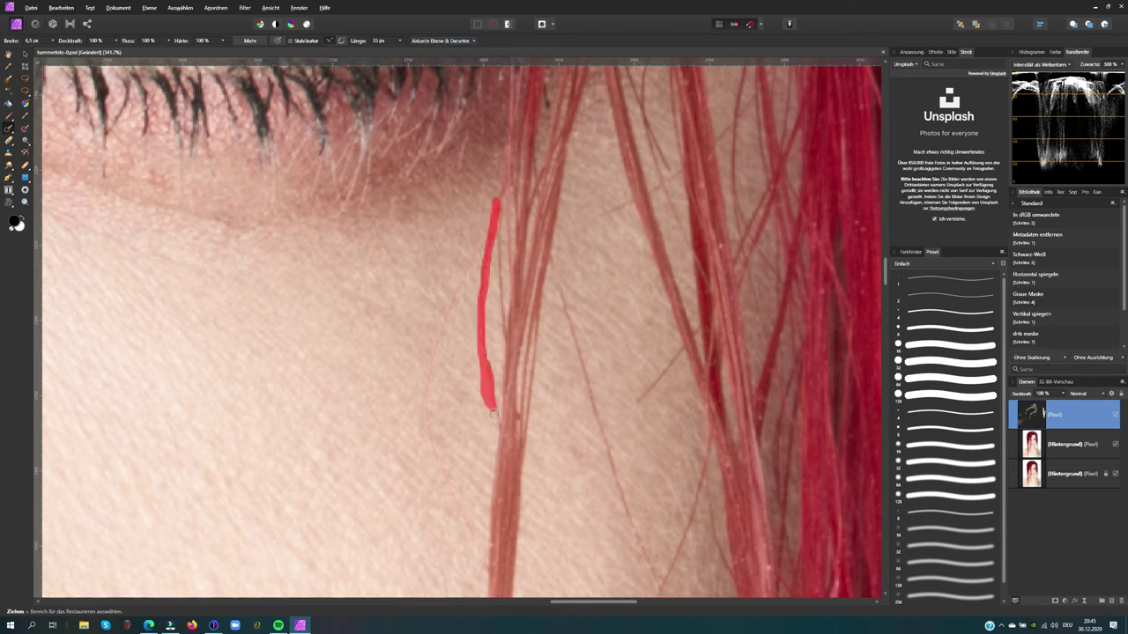
drag(486, 339, 490, 407)
drag(554, 264, 643, 567)
drag(674, 345, 665, 361)
drag(708, 434, 702, 491)
drag(658, 148, 649, 188)
scroll(582, 279, up, 5)
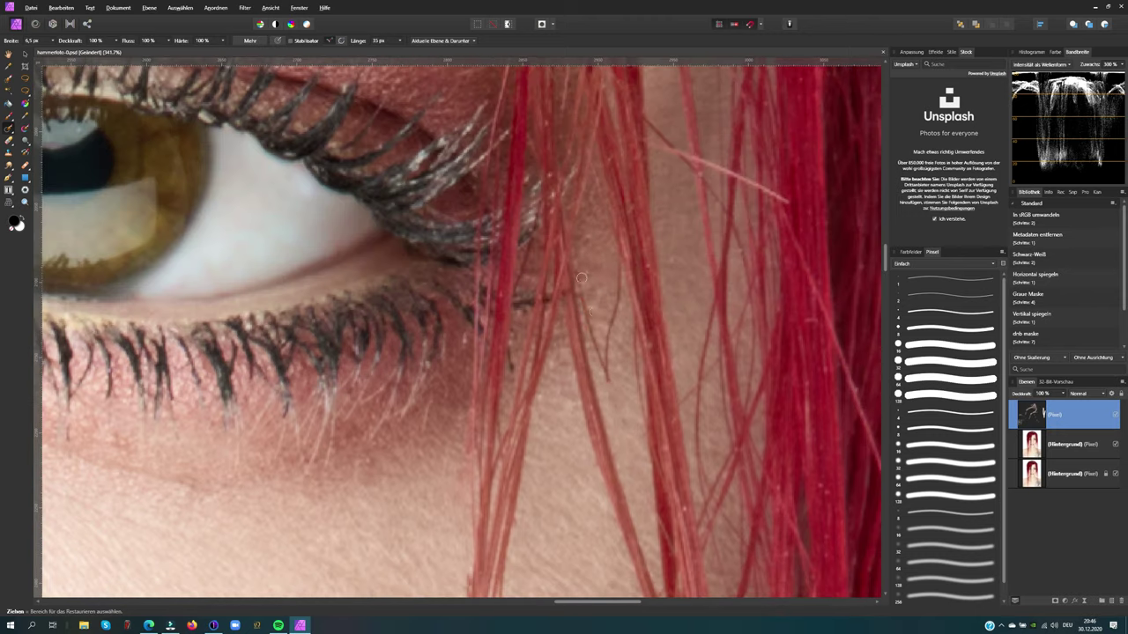
drag(581, 278, 607, 379)
mouse_move(635, 333)
mouse_down()
mouse_move(634, 402)
mouse_move(607, 398)
mouse_up()
mouse_move(645, 120)
mouse_down()
mouse_move(686, 162)
mouse_move(715, 171)
mouse_up()
On a new pixel layer, inpaint the stray strands beside and above the eye
key(ctrl+shift+n)
drag(696, 305, 710, 454)
mouse_move(747, 298)
mouse_down()
mouse_move(741, 328)
mouse_move(744, 256)
mouse_up()
drag(718, 72, 718, 162)
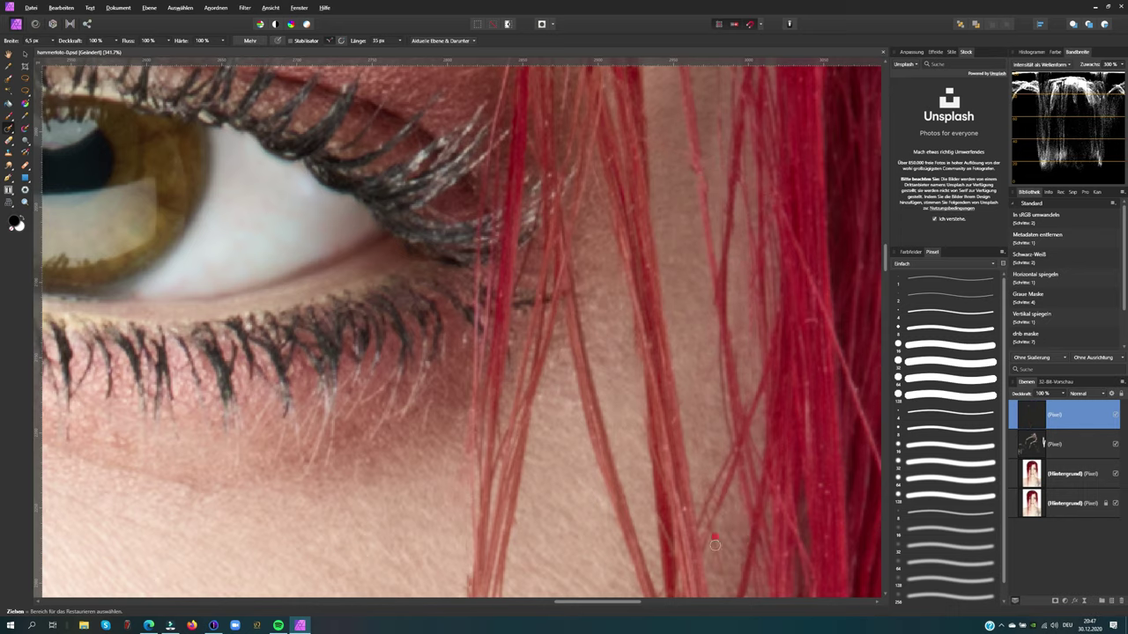
scroll(750, 315, up, 5)
drag(566, 332, 598, 345)
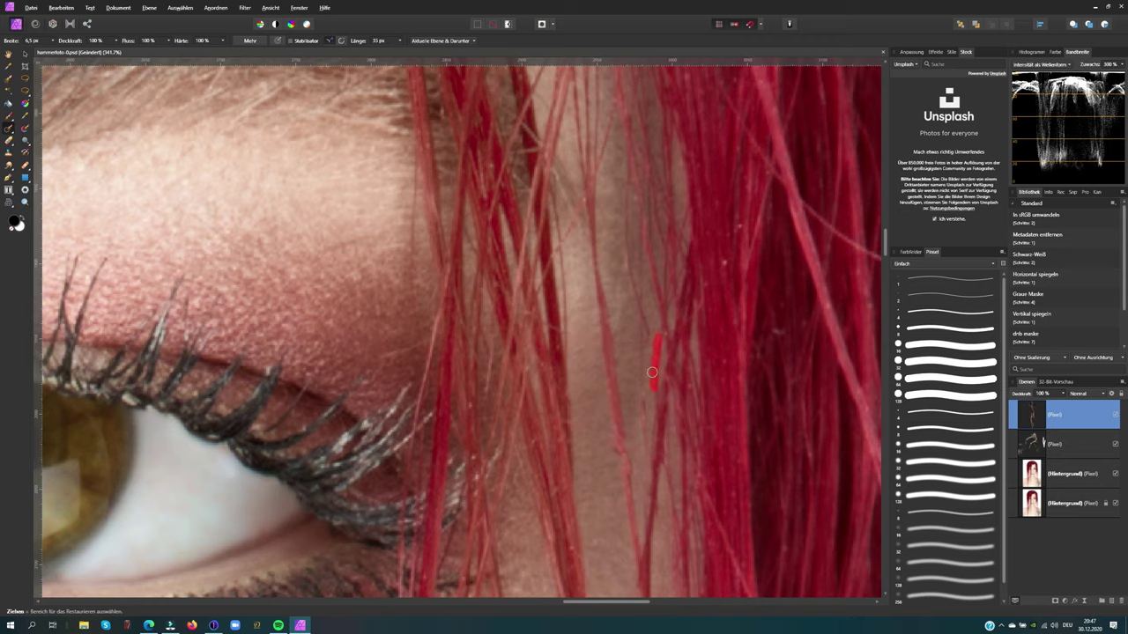
drag(553, 189, 568, 331)
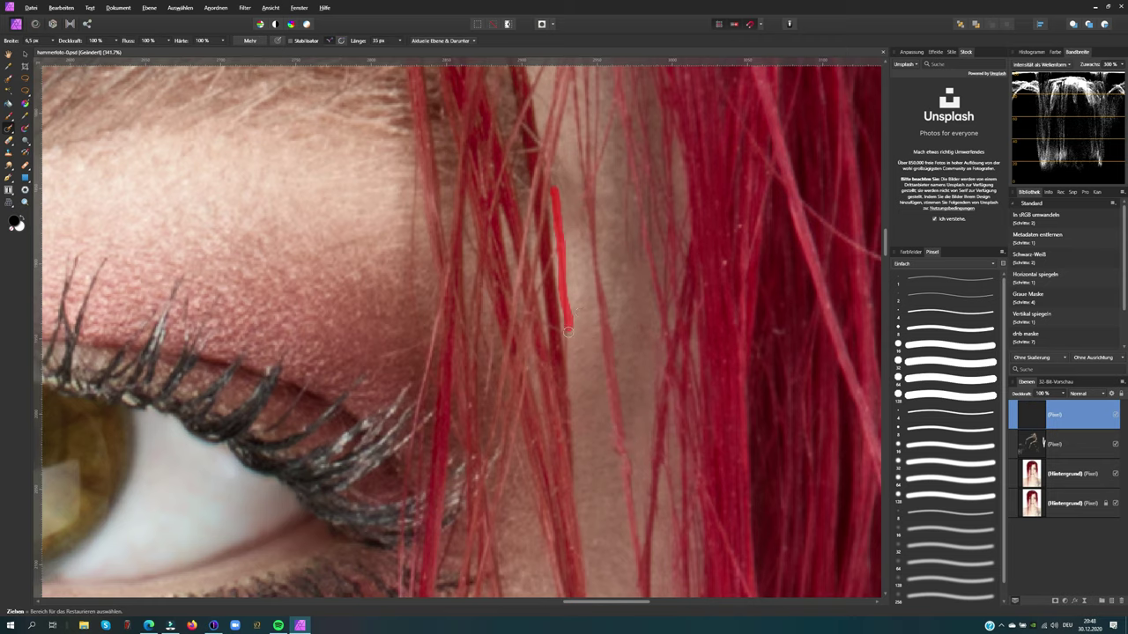
drag(412, 156, 421, 351)
drag(357, 263, 361, 300)
Remove the strands beside the eye and along the hair's outer edge
scroll(590, 457, down, 10)
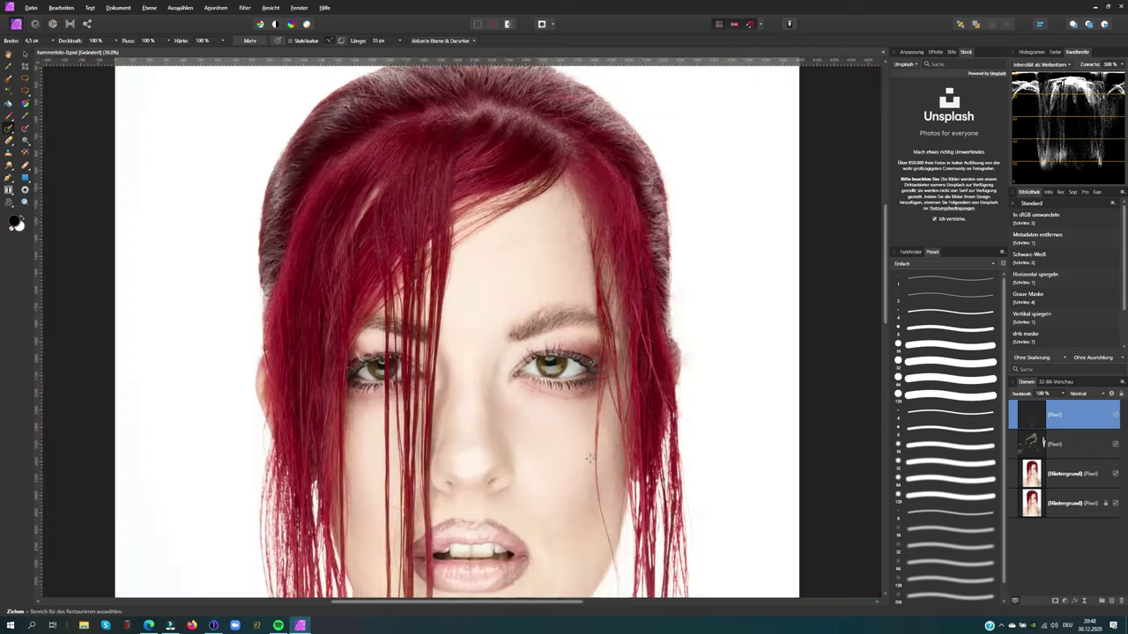
scroll(590, 457, up, 5)
drag(625, 393, 641, 441)
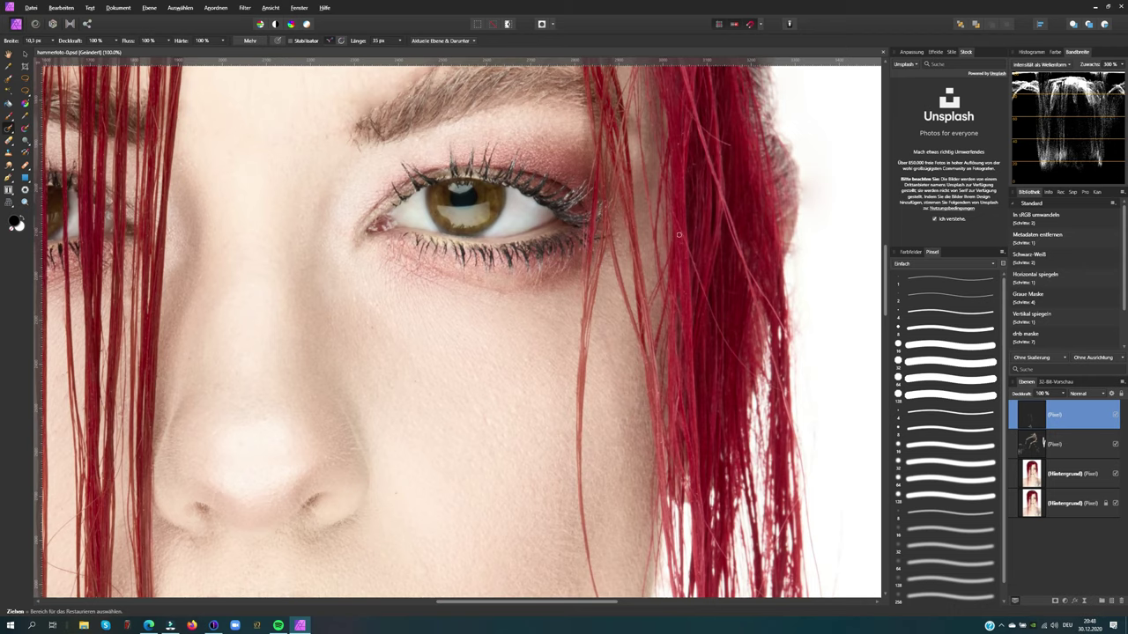
drag(744, 367, 763, 384)
drag(802, 449, 815, 591)
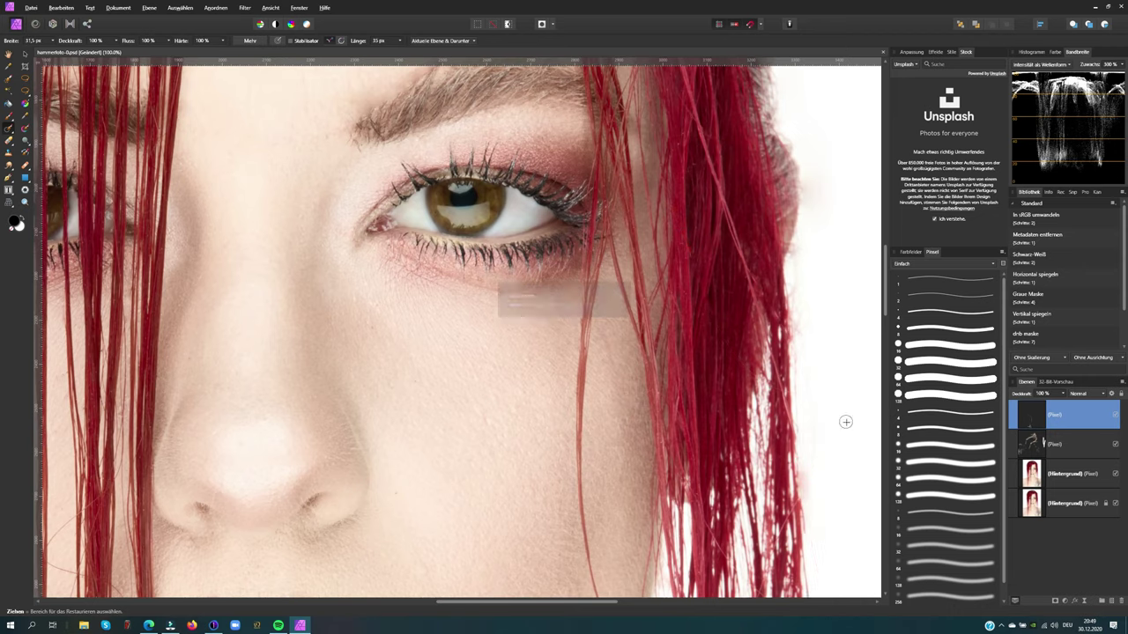
scroll(617, 370, down, 5)
scroll(470, 309, up, 3)
drag(587, 208, 599, 406)
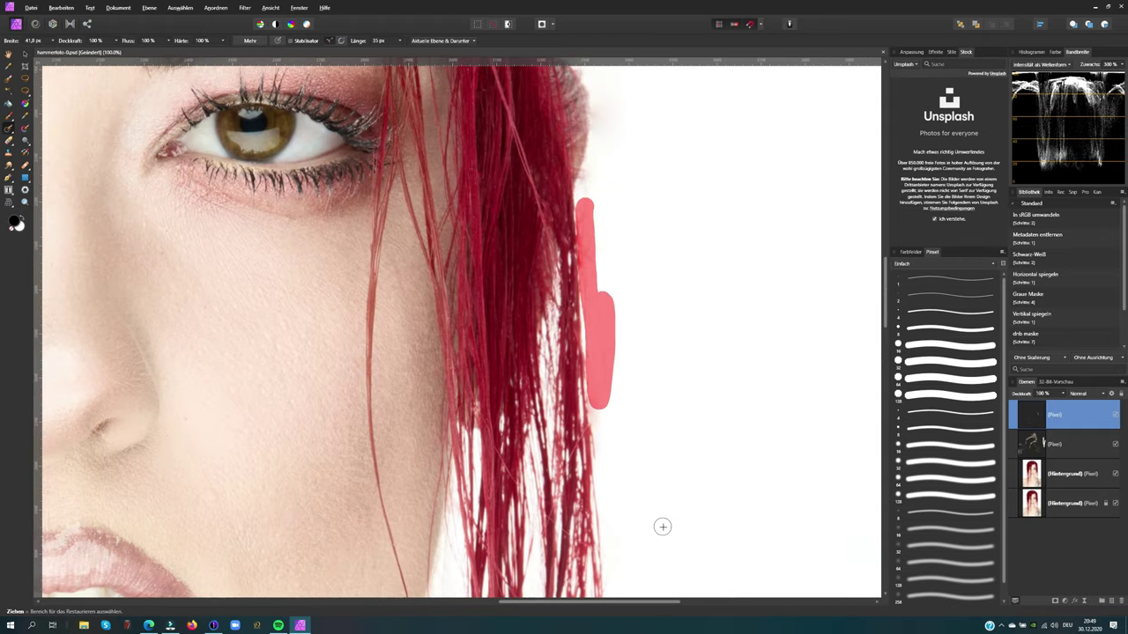
scroll(654, 348, up, 5)
drag(660, 300, 729, 330)
scroll(729, 331, down, 5)
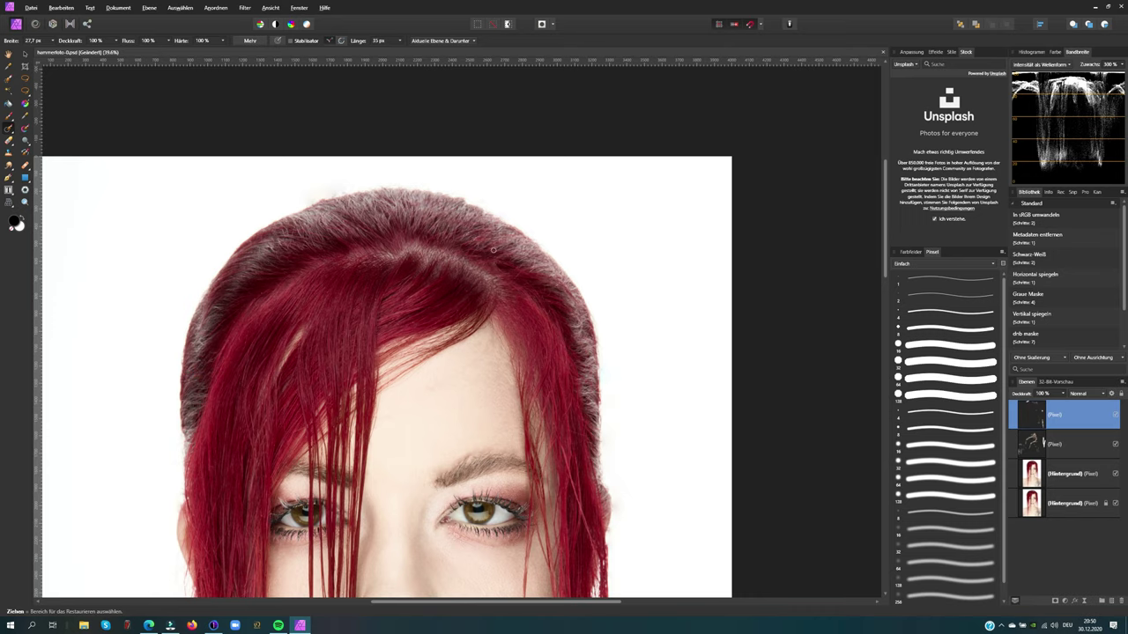
scroll(649, 378, down, 2)
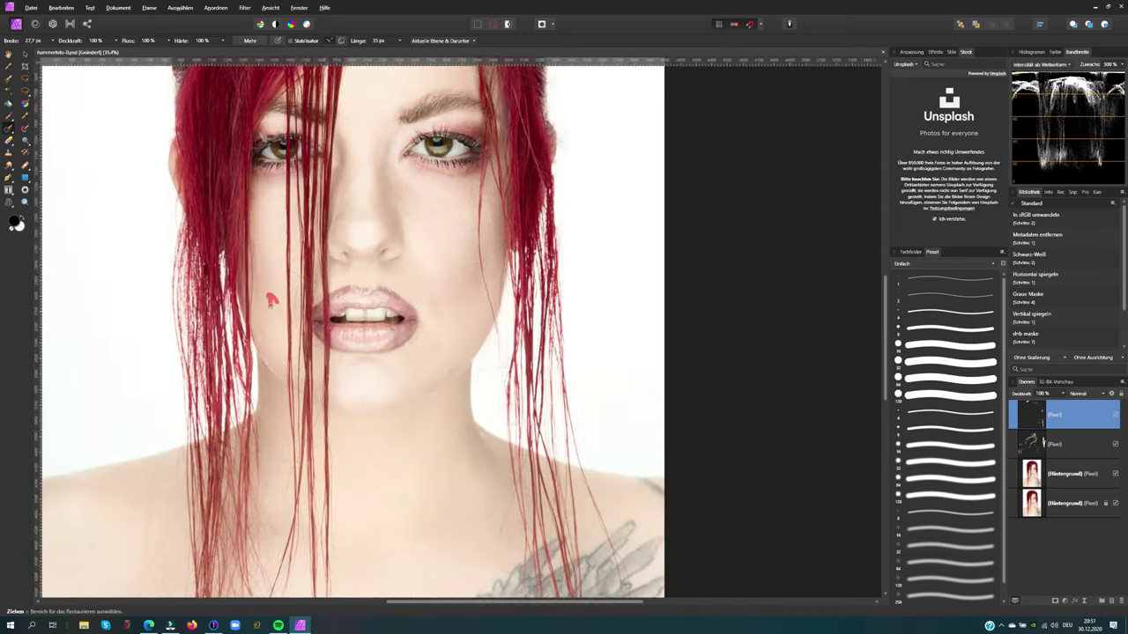
Inpaint away the stray strands on the cheek and beside the lips and mouth
scroll(270, 297, up, 5)
drag(209, 256, 211, 275)
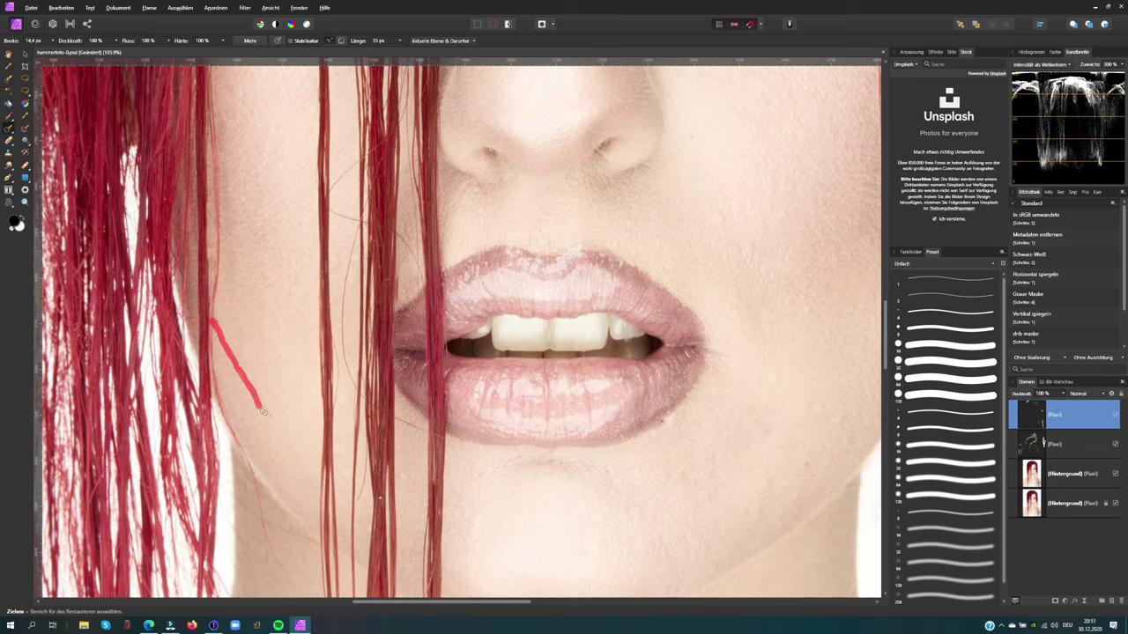
drag(373, 224, 373, 226)
drag(346, 239, 375, 410)
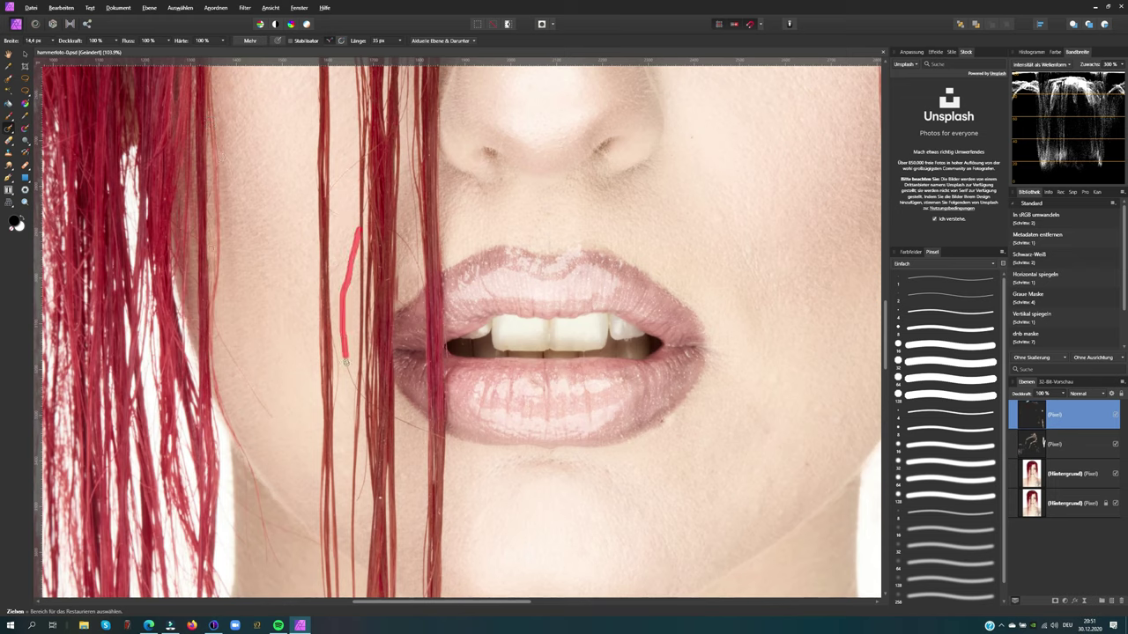
mouse_move(423, 275)
mouse_down()
mouse_move(404, 102)
mouse_move(407, 161)
mouse_up()
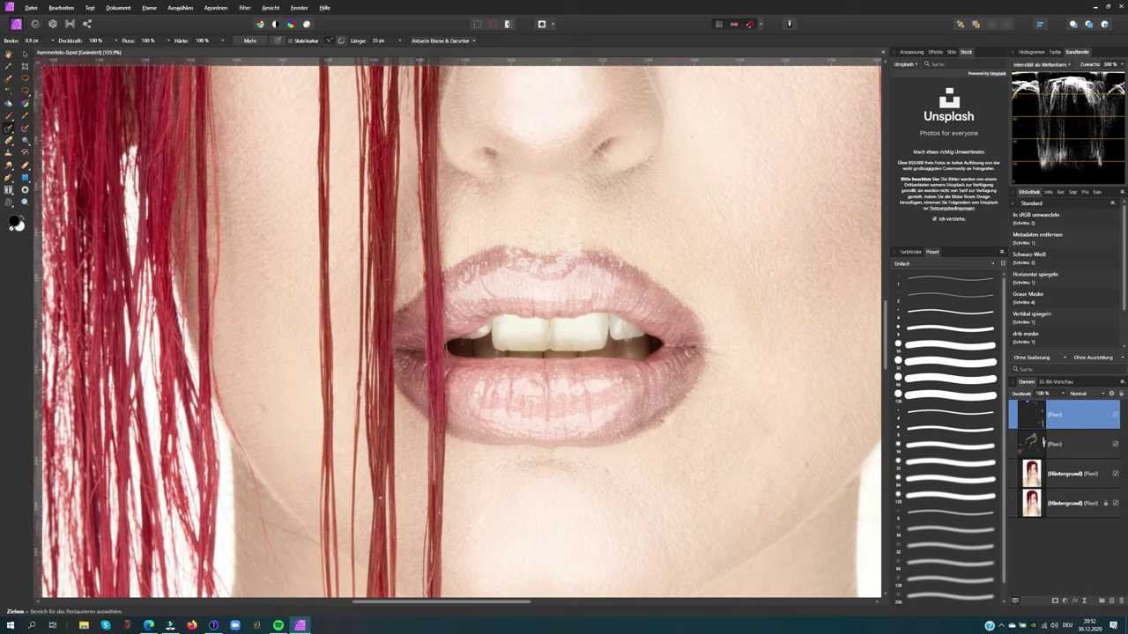
drag(262, 523, 262, 525)
drag(253, 483, 280, 578)
drag(318, 379, 319, 416)
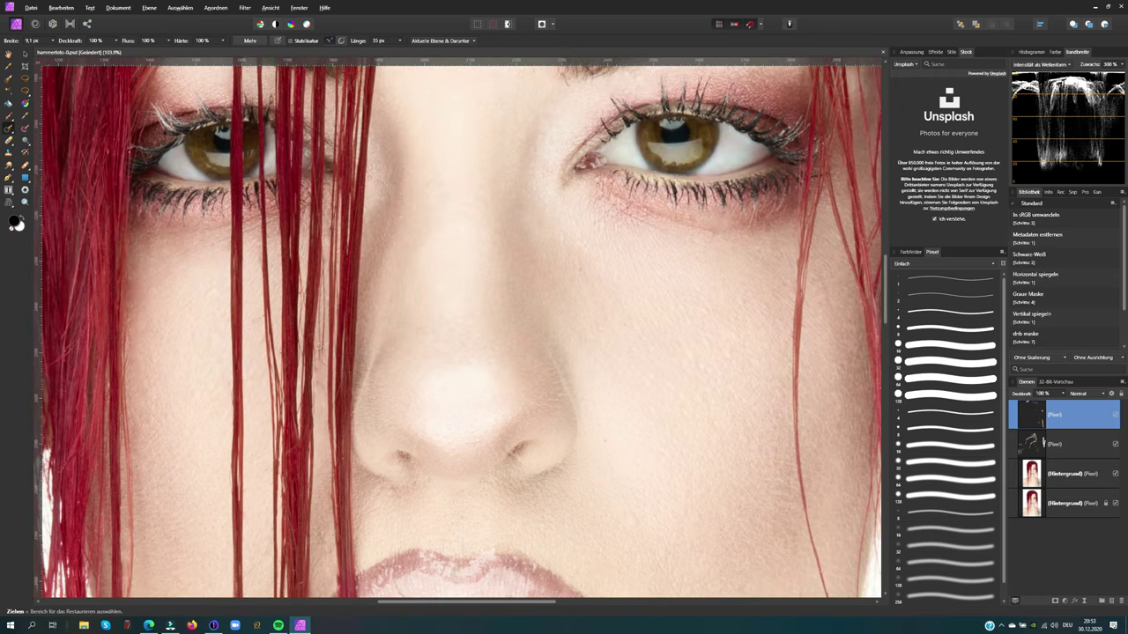
Paint out the remaining long strand crossing the cheek skin
scroll(333, 275, up, 5)
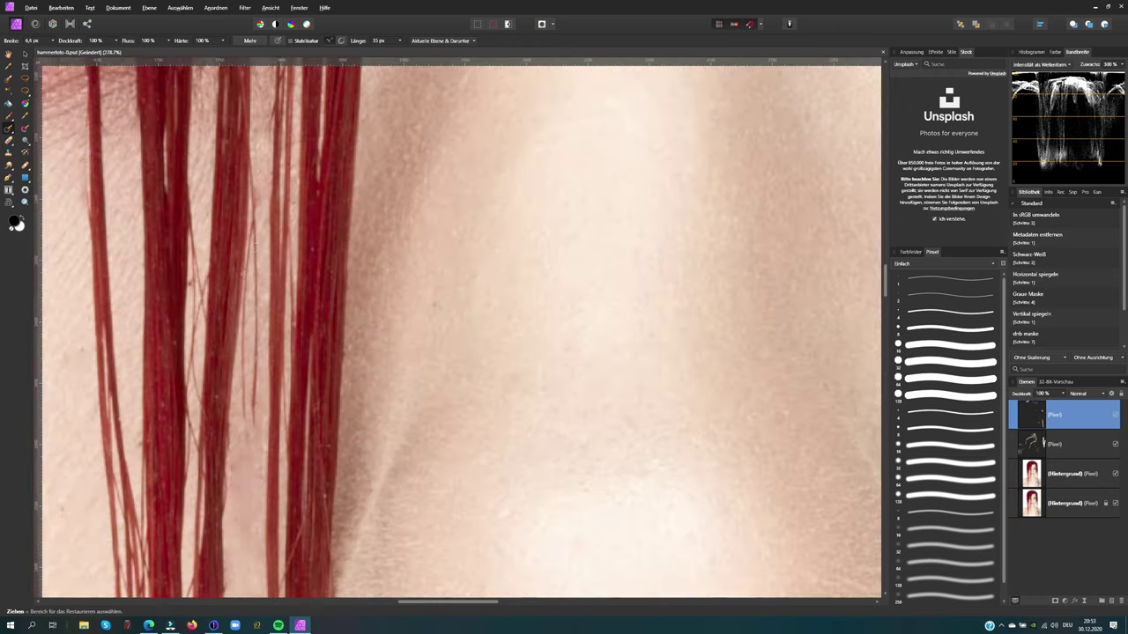
drag(254, 231, 254, 423)
mouse_move(246, 226)
mouse_down()
mouse_move(238, 387)
mouse_move(192, 449)
mouse_up()
drag(198, 393, 195, 277)
drag(194, 224, 196, 319)
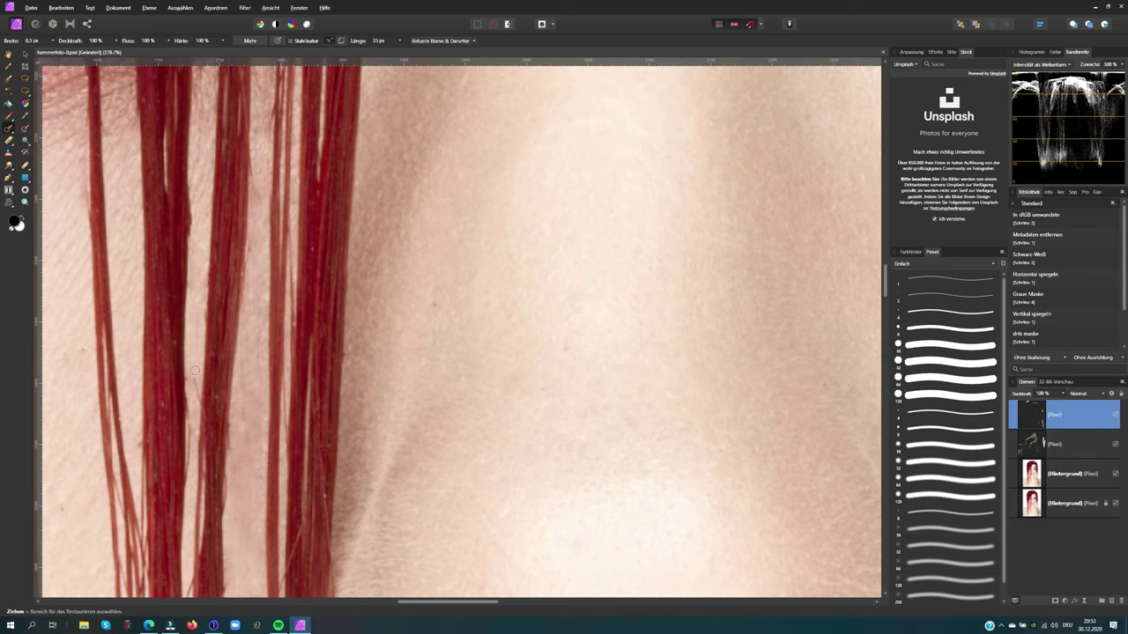
drag(192, 405, 188, 480)
scroll(264, 300, up, 2)
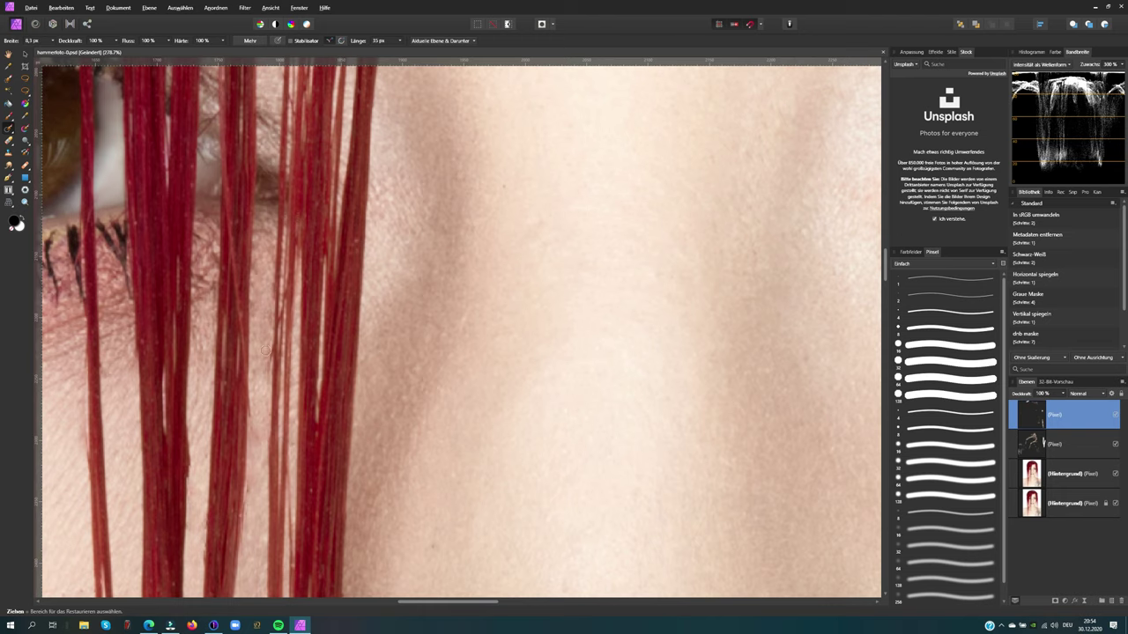
ctrl+scroll(515, 335, down, 6)
scroll(617, 282, down, 5)
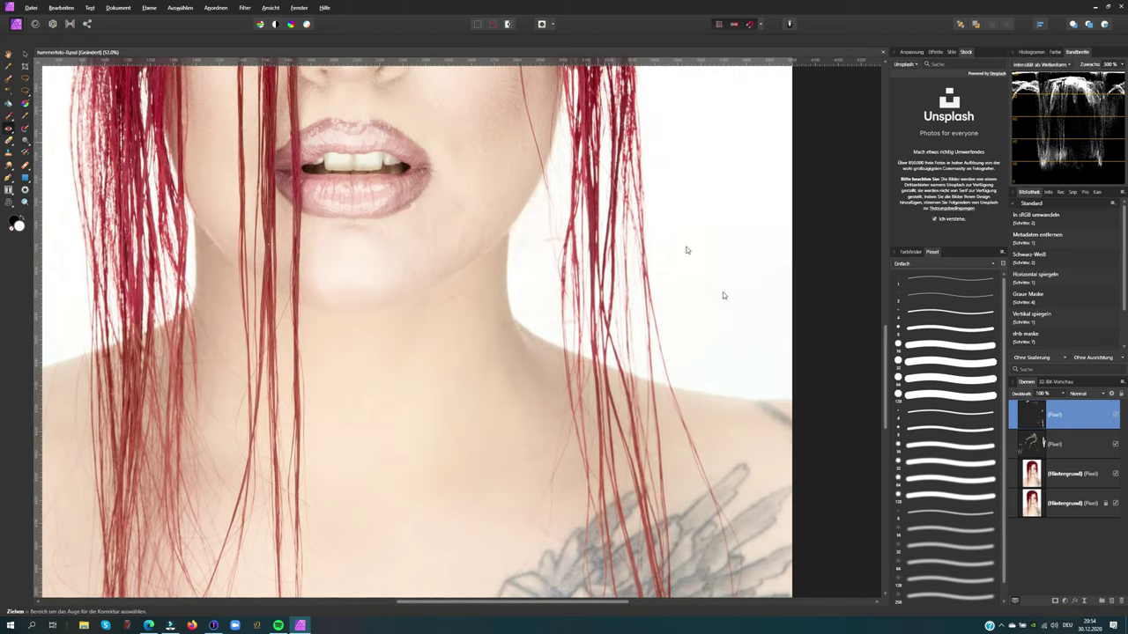
On a new pixel layer, clone white background over the neck edge and the pink smudge
key(ctrl+shift+n)
key(s)
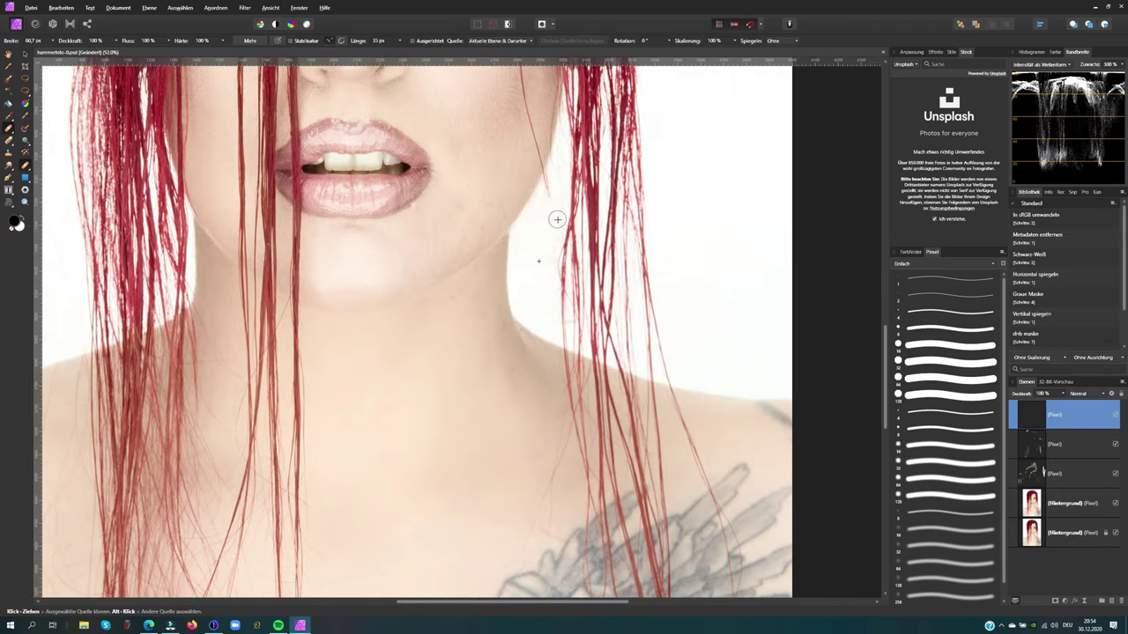
drag(549, 297, 549, 252)
ctrl+scroll(554, 191, up, 5)
ctrl+scroll(554, 190, down, 1)
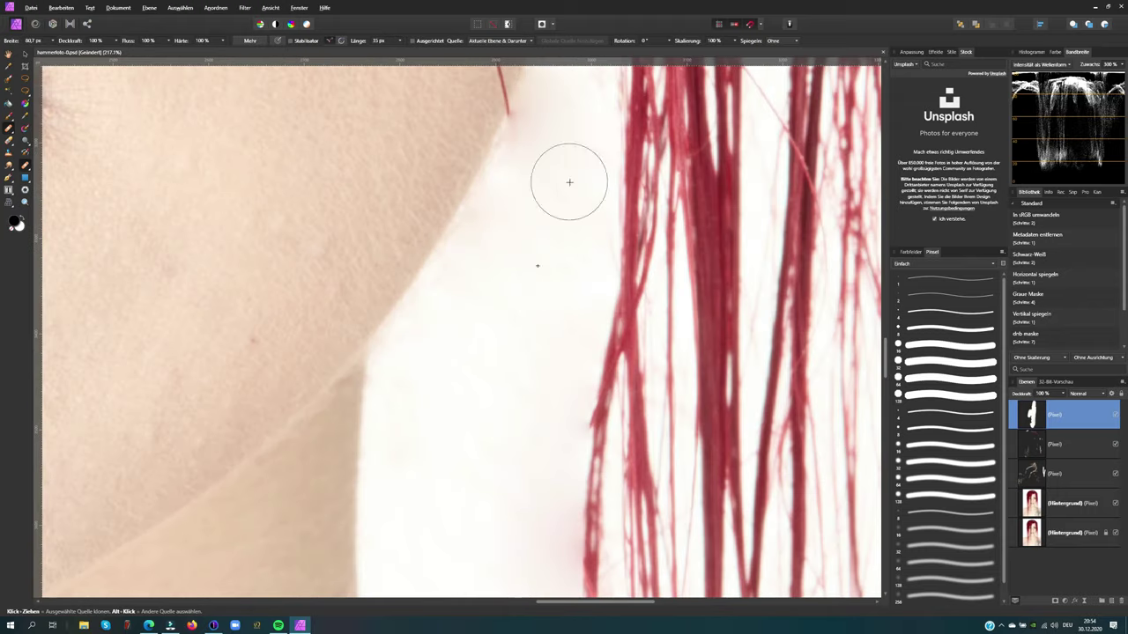
key(bracketleft)
key(bracketleft)
key(bracketleft)
drag(572, 406, 551, 436)
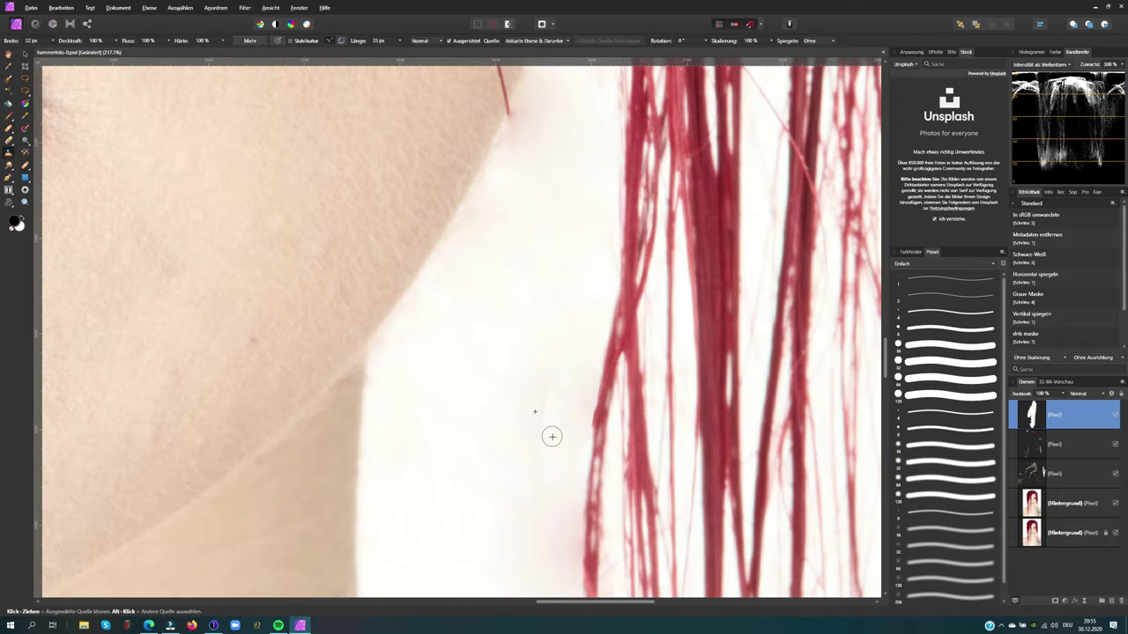
Clone out the faint stray hairs along the neck's skin edge with a smaller brush
key(bracketright)
key(bracketright)
key(bracketleft)
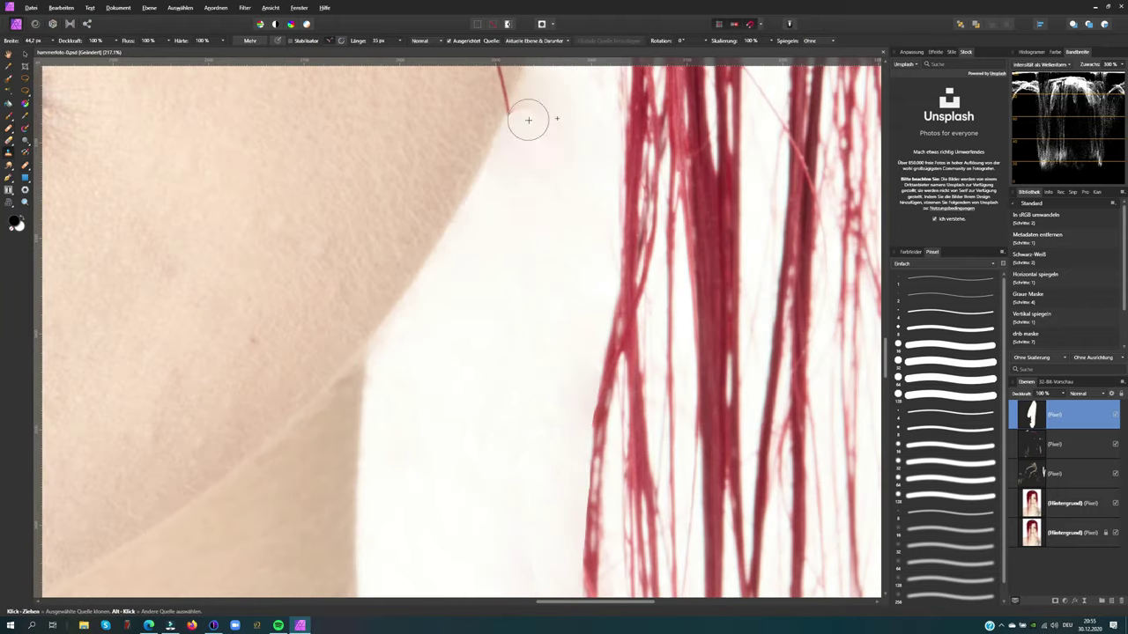
drag(523, 114, 484, 408)
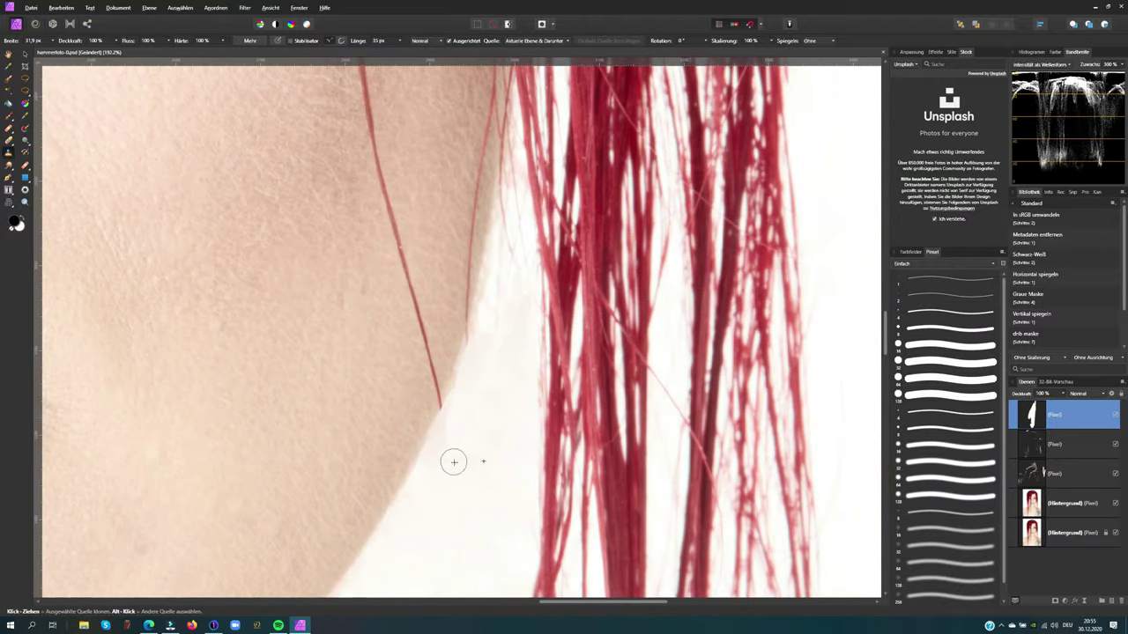
drag(511, 337, 509, 262)
key(bracketleft)
key(bracketleft)
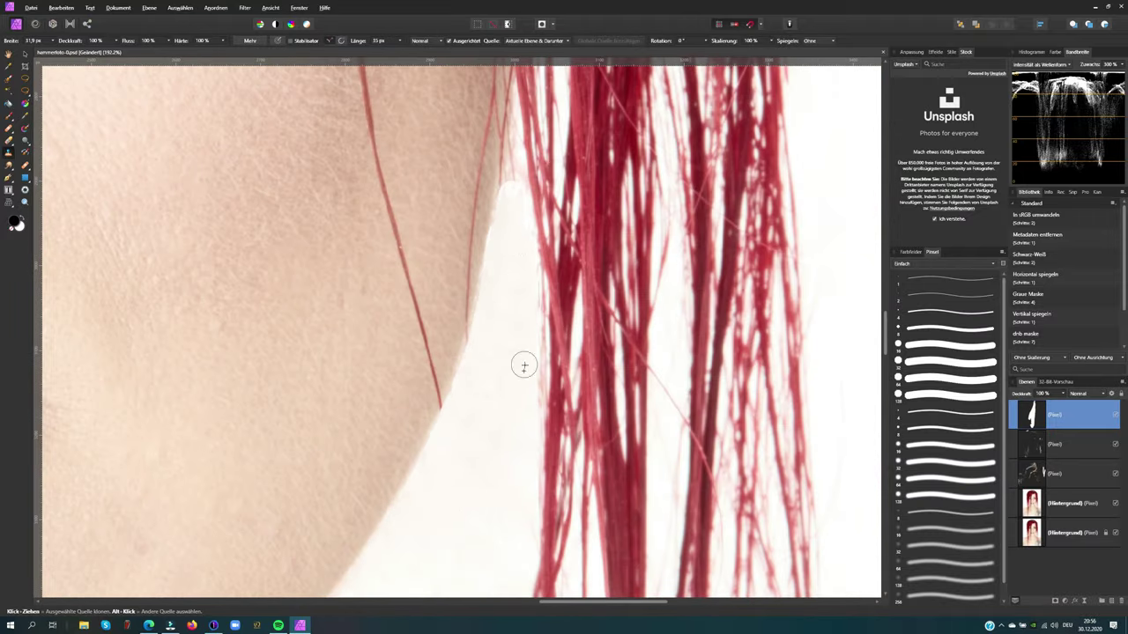
drag(513, 197, 512, 91)
key(ctrl+0)
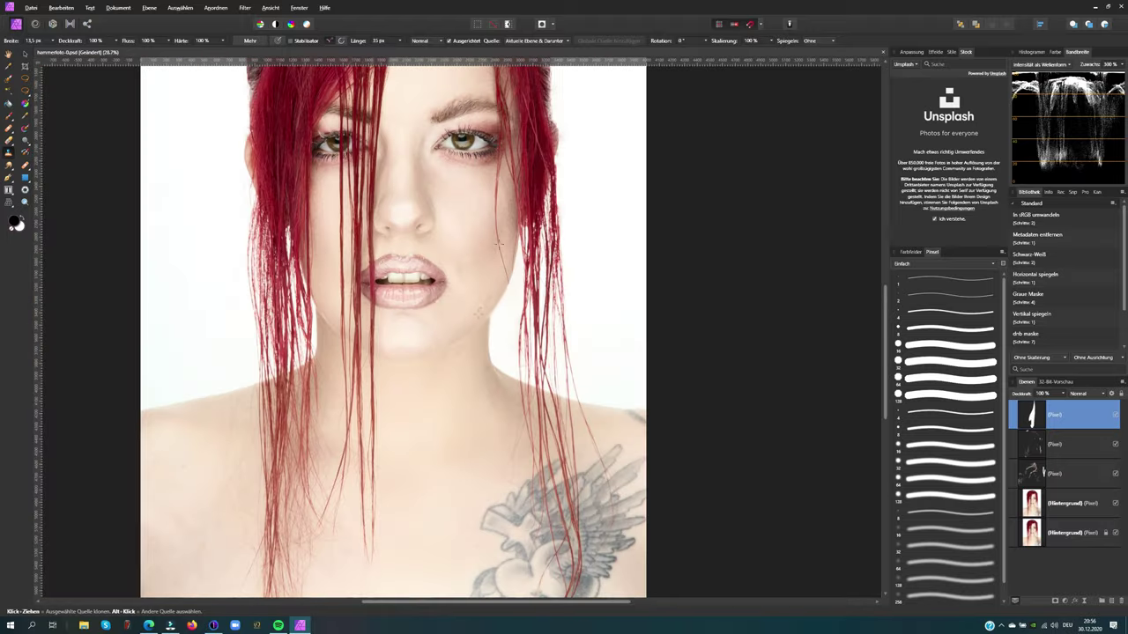
With an enlarged Inpainting Brush, paint out loose hairs on the chest and shoulder skin
key(j)
drag(226, 405, 361, 229)
scroll(361, 231, up, 3)
key(bracketright)
key(bracketright)
key(bracketright)
drag(379, 93, 376, 211)
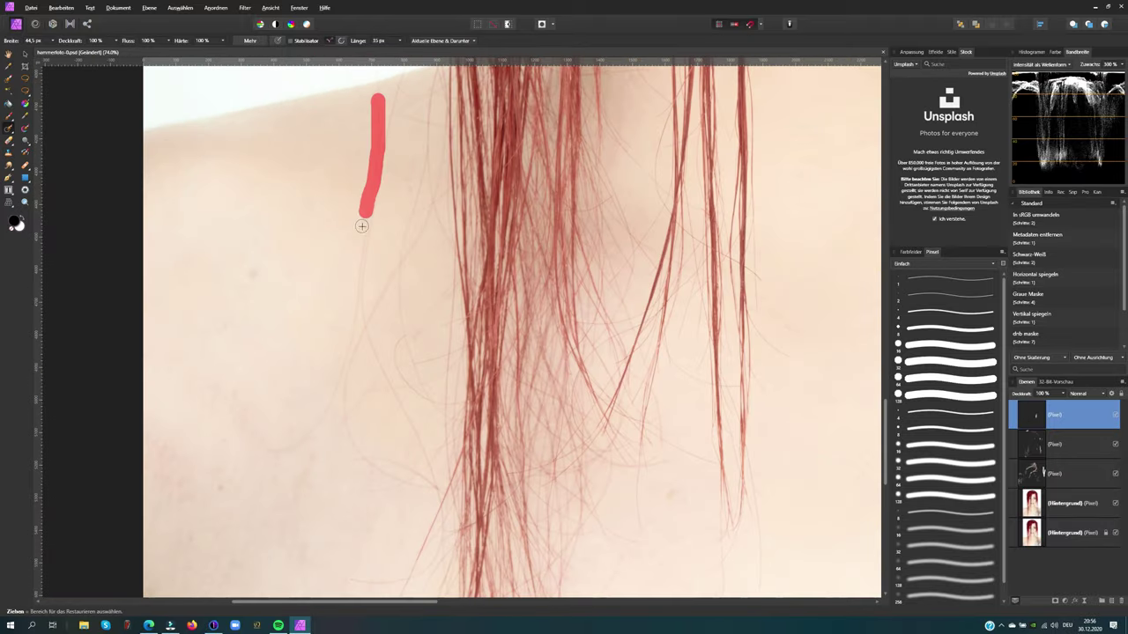
mouse_move(361, 313)
mouse_down()
mouse_move(238, 413)
mouse_move(436, 484)
mouse_up()
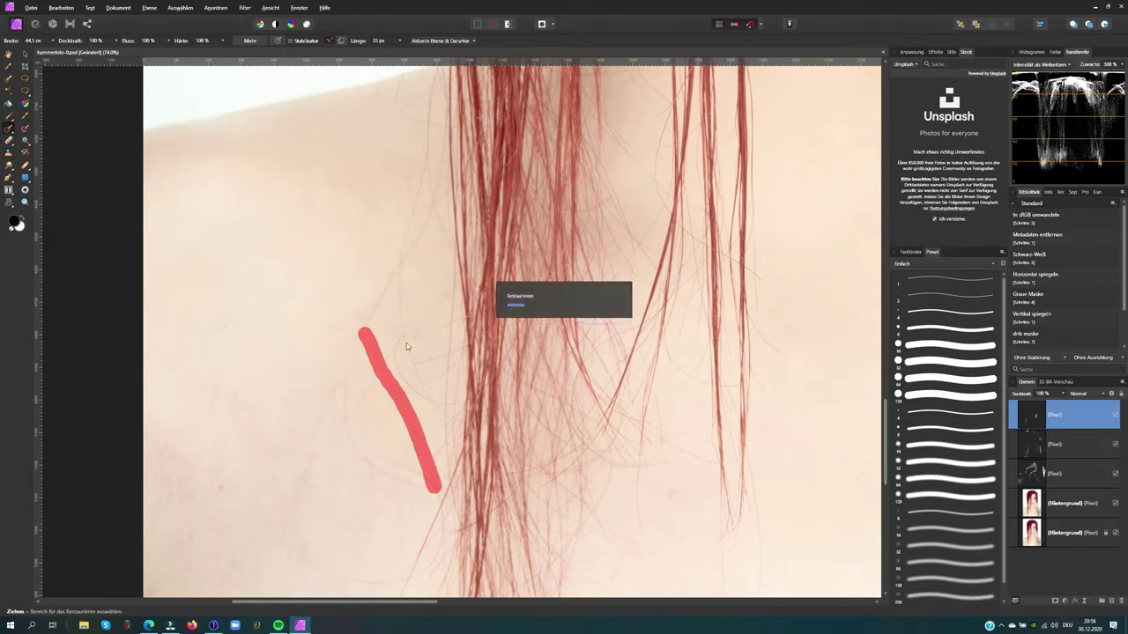
mouse_move(353, 374)
mouse_down()
mouse_move(358, 447)
mouse_move(308, 433)
mouse_up()
With a smaller brush, remove short stray hairs along the hair edge and lower strands
key(bracketleft)
key(bracketleft)
drag(397, 282, 441, 401)
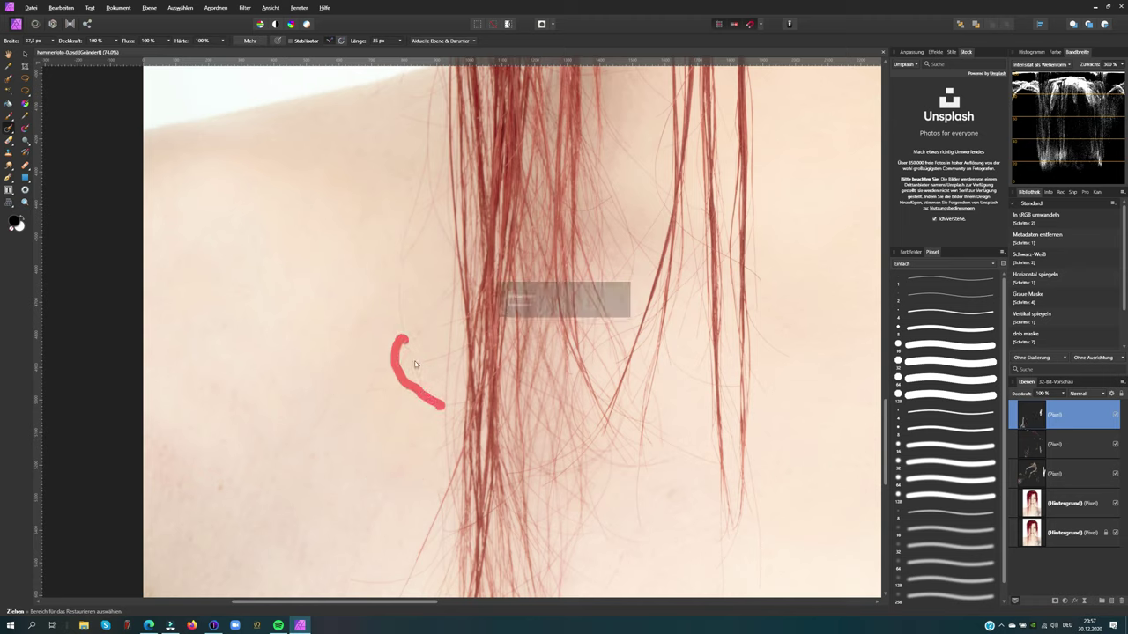
drag(401, 259, 430, 128)
click(379, 90)
drag(447, 258, 443, 467)
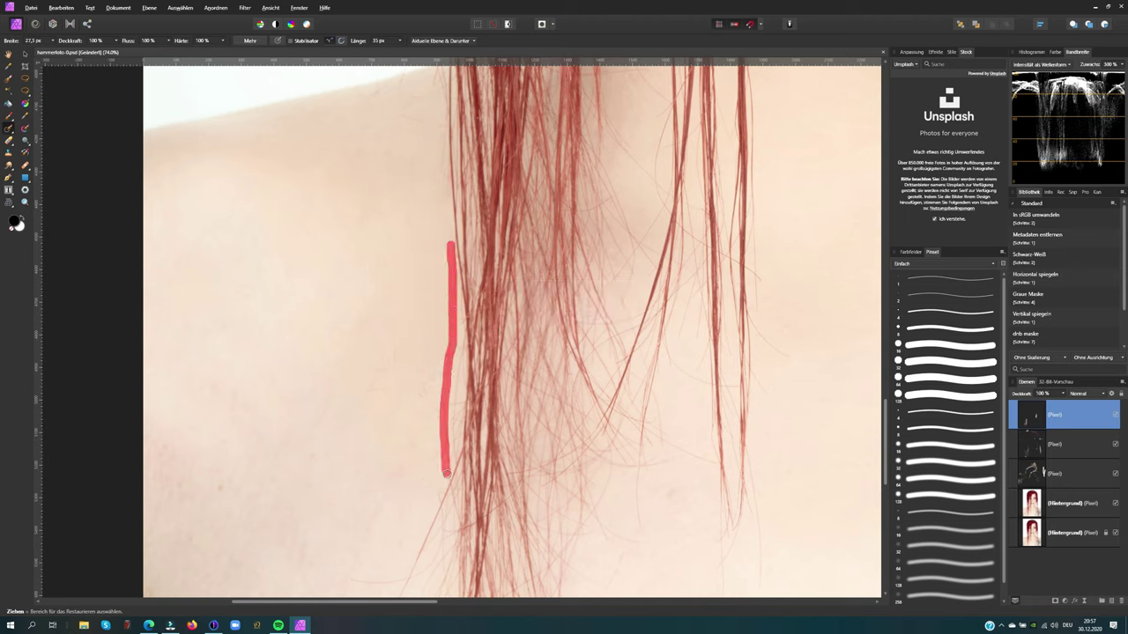
drag(455, 351, 451, 431)
mouse_move(447, 475)
mouse_down()
mouse_move(449, 460)
mouse_move(393, 596)
mouse_up()
drag(365, 583, 406, 578)
Erase loose hairs near the strand ends, a looped hair, and hairs on the right skin
scroll(538, 360, down, 3)
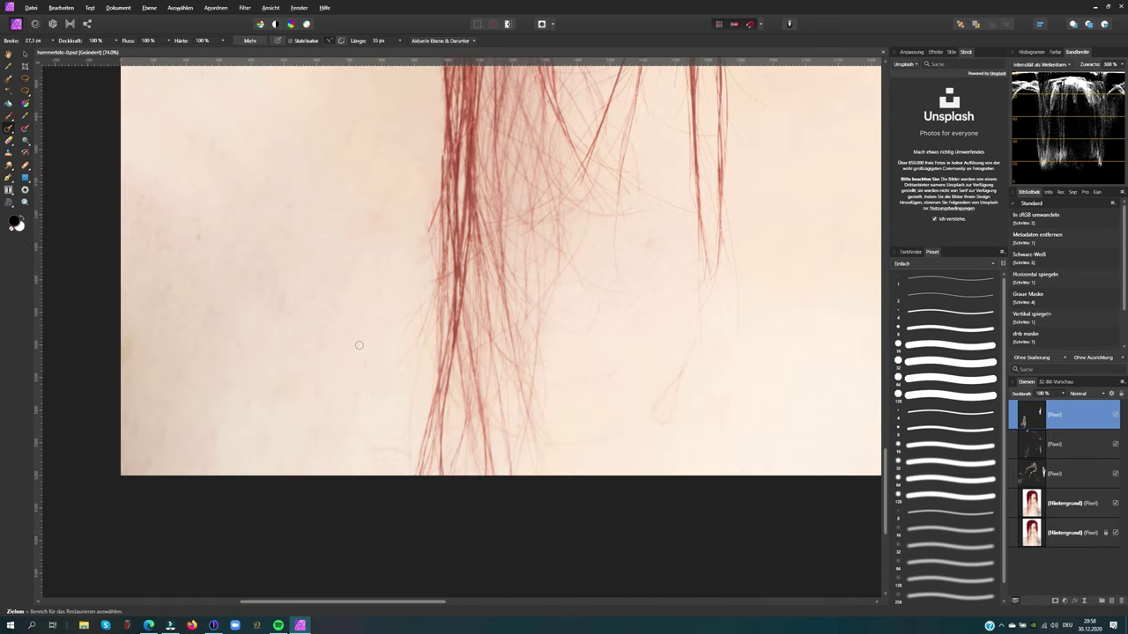
drag(371, 353, 370, 407)
mouse_move(423, 302)
mouse_down()
mouse_move(402, 333)
mouse_move(409, 420)
mouse_up()
drag(364, 448, 403, 447)
drag(553, 445, 577, 465)
drag(661, 425, 703, 304)
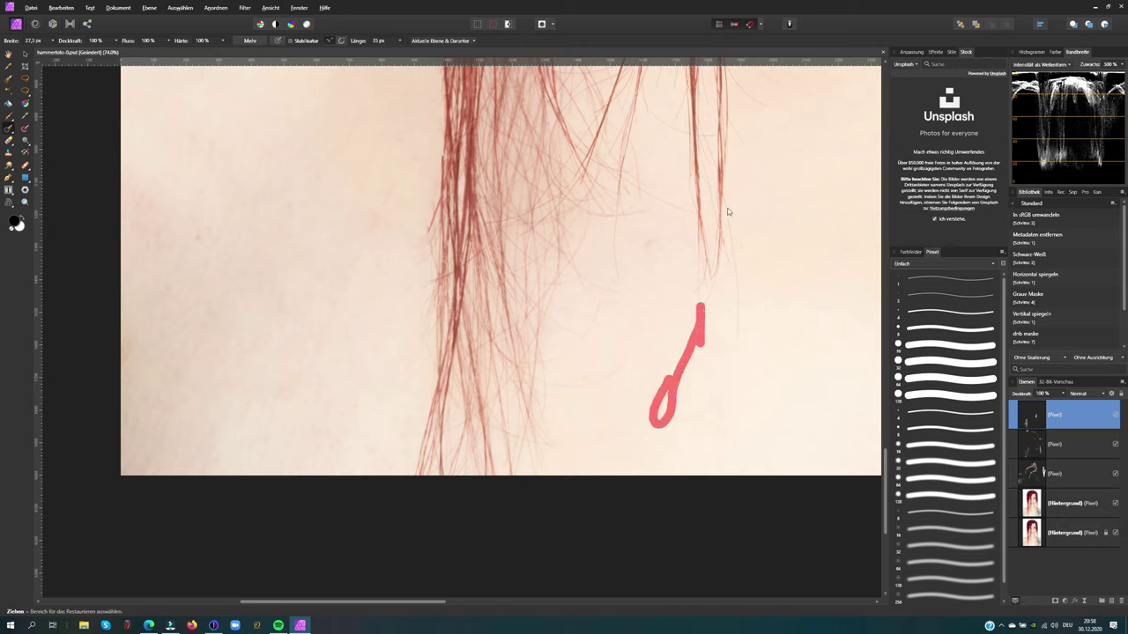
drag(730, 210, 733, 342)
drag(544, 317, 573, 327)
click(701, 281)
Erase a stray hair on the shoulder and small hairs below the chin and on the neck
scroll(692, 291, up, 5)
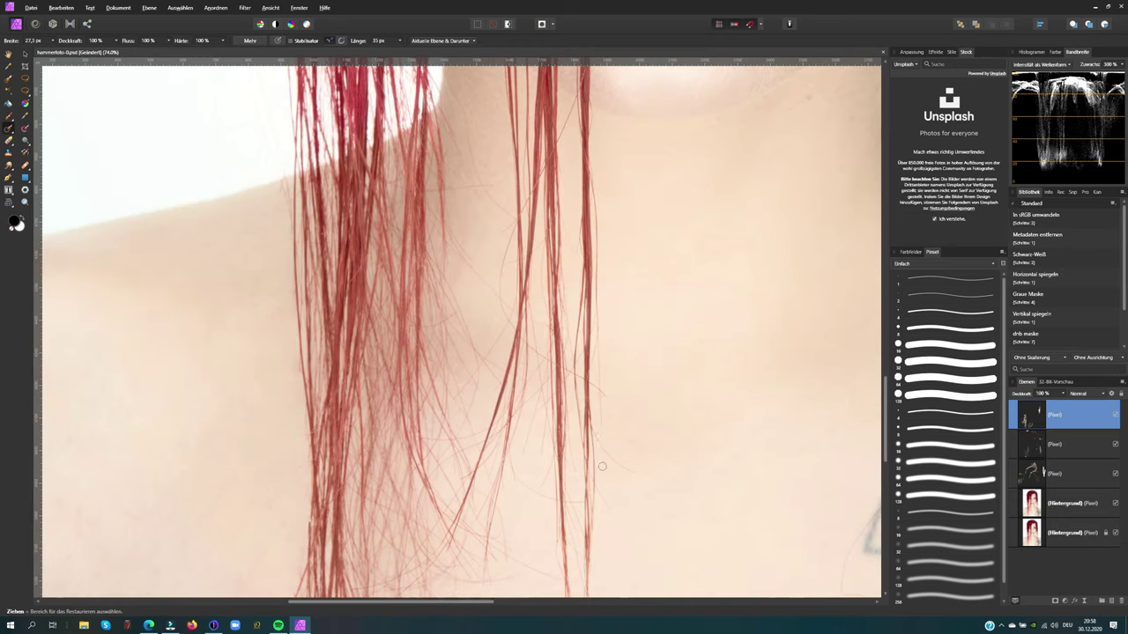
drag(596, 427, 597, 156)
scroll(509, 269, up, 3)
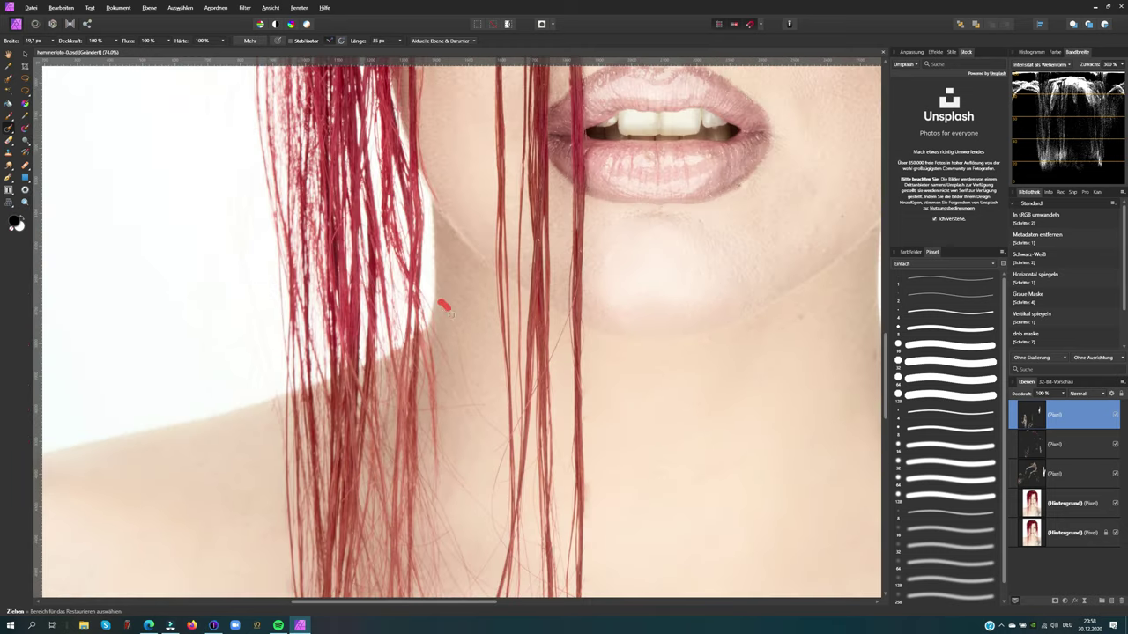
drag(485, 419, 445, 313)
drag(454, 375, 436, 348)
Back on the Inpainting Brush, erase stray hairs on the neck and along the right strand
key(s)
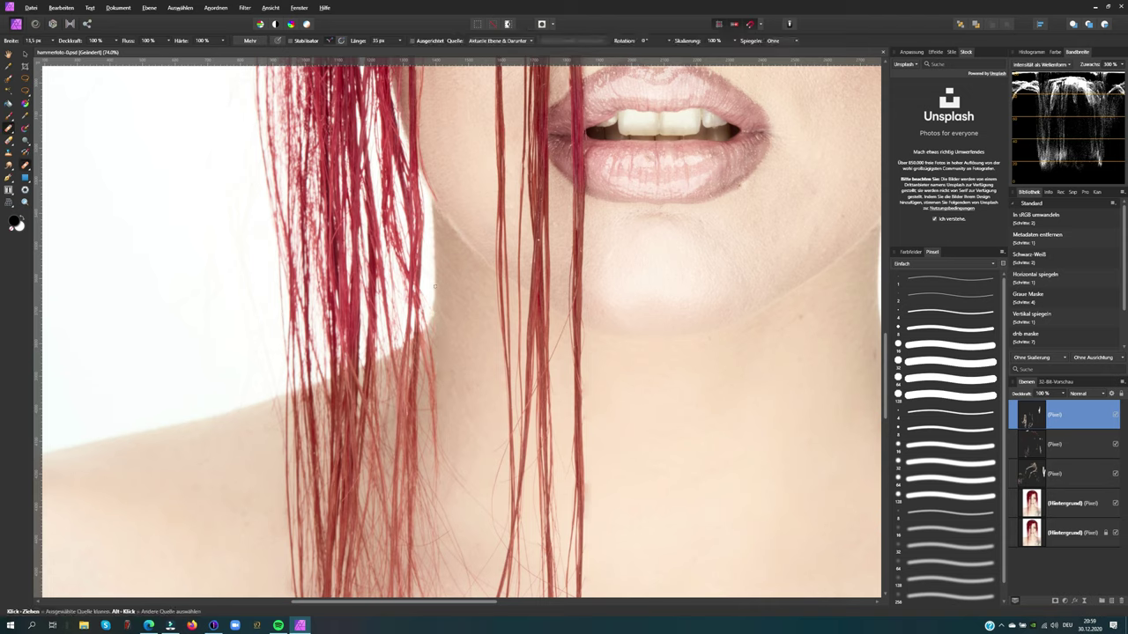
key(j)
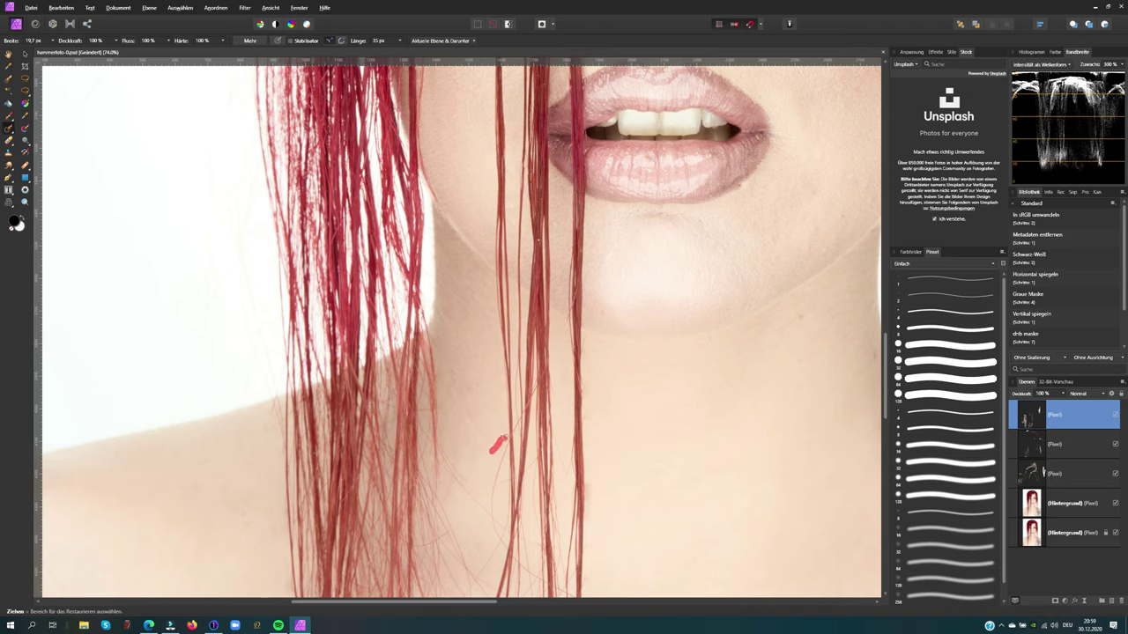
drag(499, 437, 501, 498)
drag(445, 458, 458, 486)
drag(527, 392, 502, 485)
drag(573, 272, 570, 343)
scroll(496, 374, down, 2)
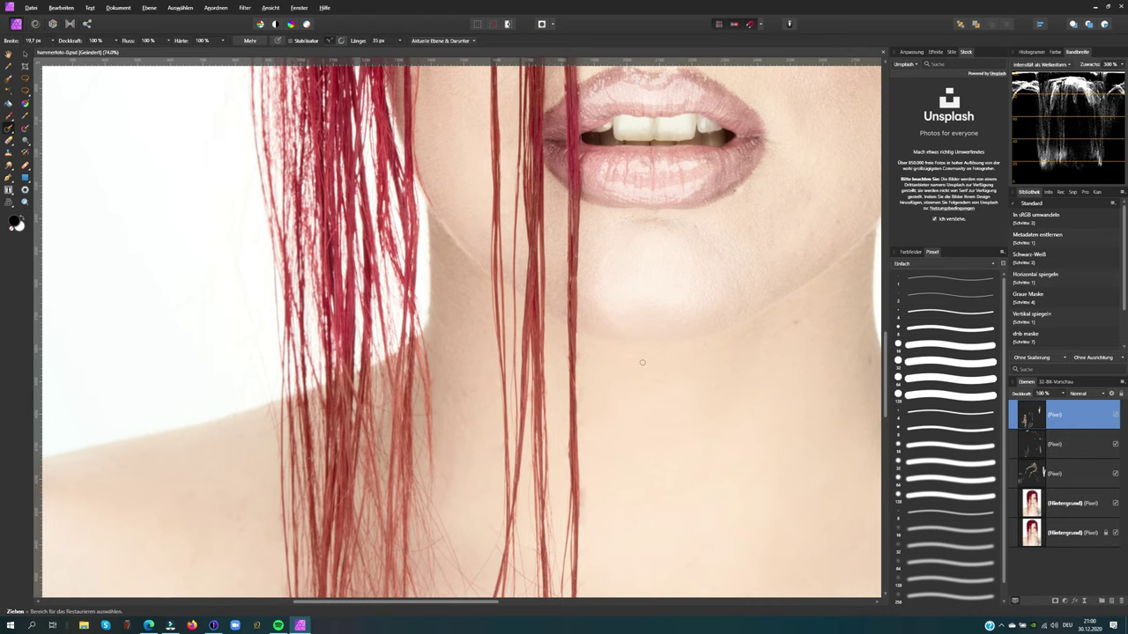
scroll(535, 249, up, 4)
click(410, 176)
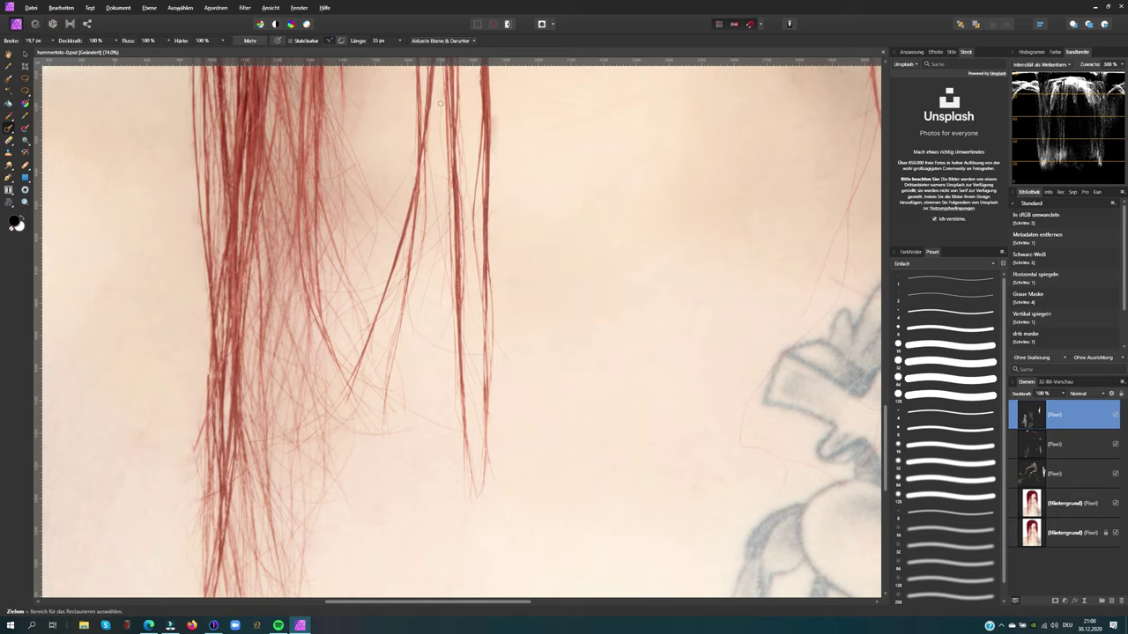
Paint out fine hairs crossing the skin near the strands and at the left hair edge
drag(441, 261, 443, 293)
drag(445, 236, 429, 269)
drag(440, 159, 428, 228)
drag(437, 238, 428, 258)
mouse_move(449, 215)
mouse_down()
mouse_move(449, 303)
mouse_move(470, 324)
mouse_up()
mouse_move(459, 357)
mouse_down()
mouse_move(481, 357)
mouse_move(493, 379)
mouse_up()
mouse_move(407, 305)
mouse_down()
mouse_move(454, 350)
mouse_move(457, 427)
mouse_up()
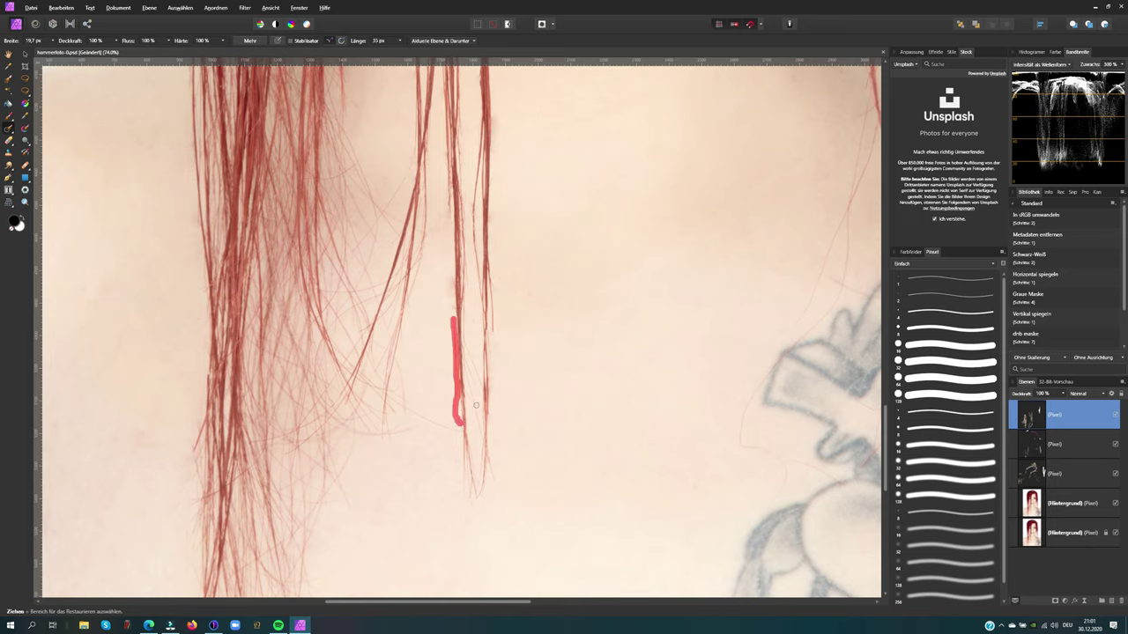
drag(465, 342, 476, 427)
mouse_move(404, 402)
mouse_down()
mouse_move(391, 361)
mouse_move(410, 419)
mouse_up()
drag(141, 110, 170, 256)
key([)
Erase the remaining stray hairs on the shoulder and resize the Inpainting Brush
drag(186, 173, 187, 264)
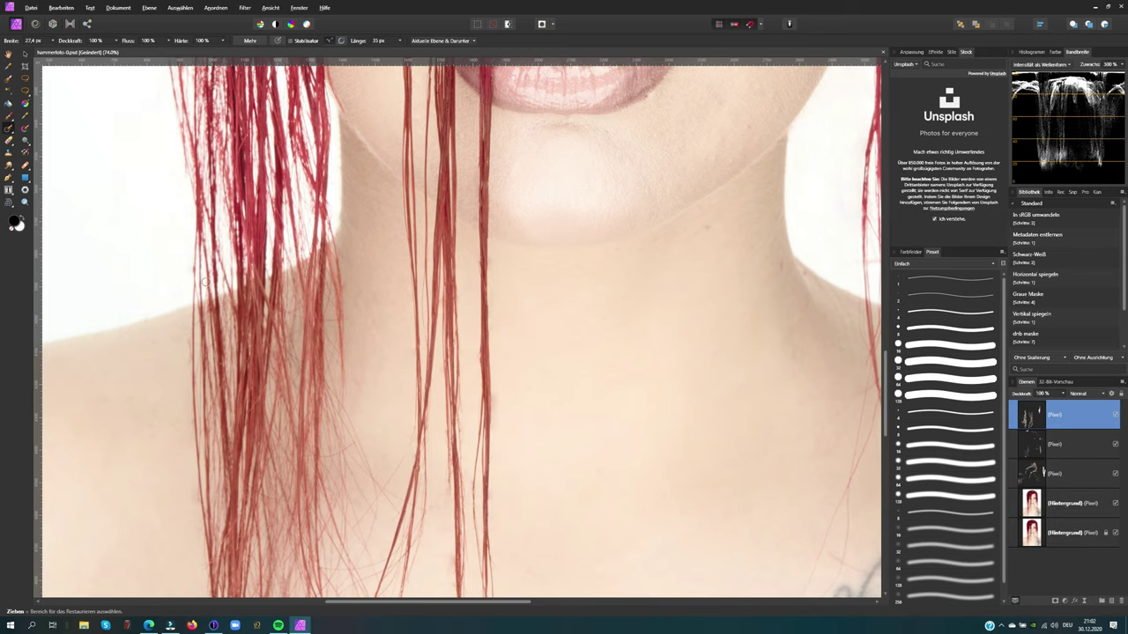
drag(328, 333, 333, 388)
drag(388, 463, 393, 486)
key([)
key(])
Paint out the hair strands along the neck edge and short strands on the shoulder
drag(395, 235, 332, 466)
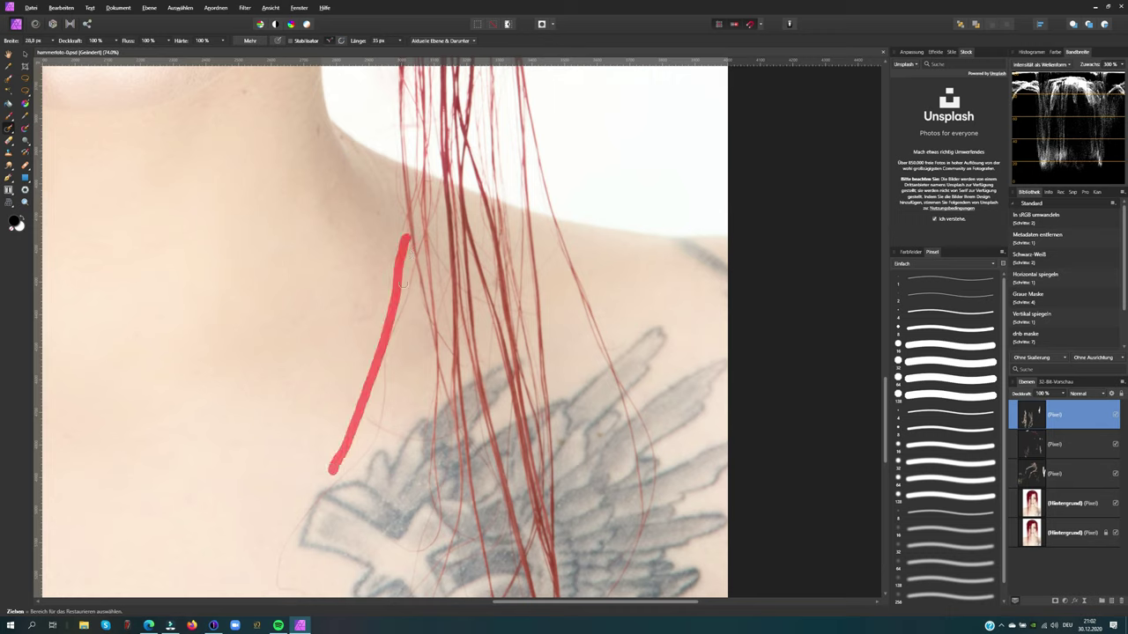
mouse_move(411, 264)
mouse_down()
mouse_move(373, 429)
mouse_move(310, 592)
mouse_up()
drag(361, 416, 441, 433)
drag(472, 300, 539, 314)
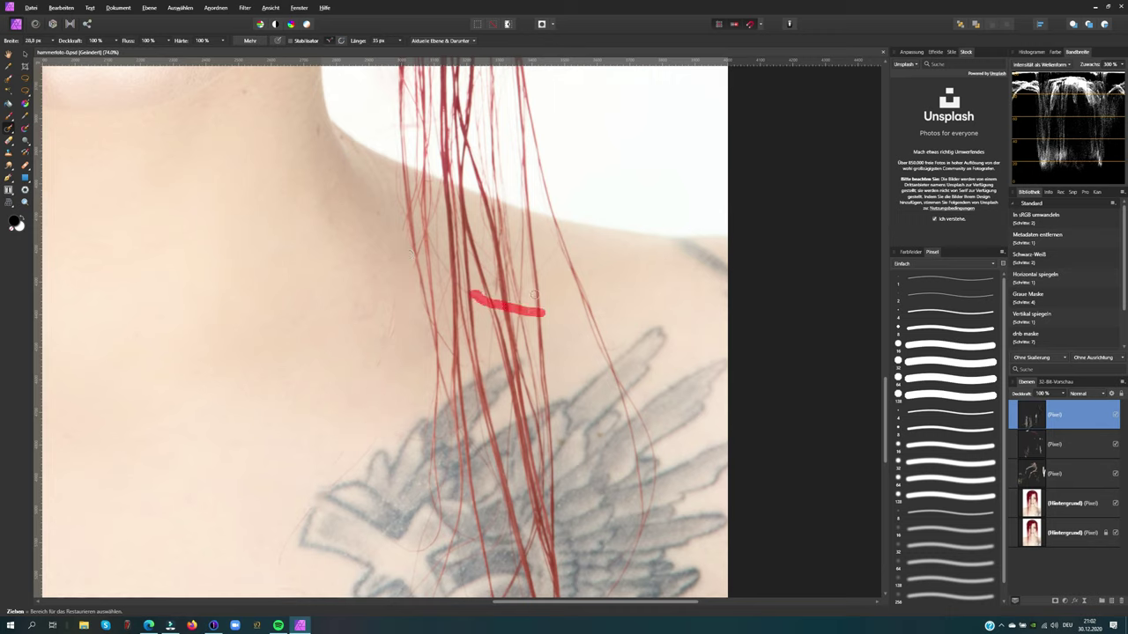
key([)
drag(474, 240, 490, 255)
drag(392, 104, 404, 124)
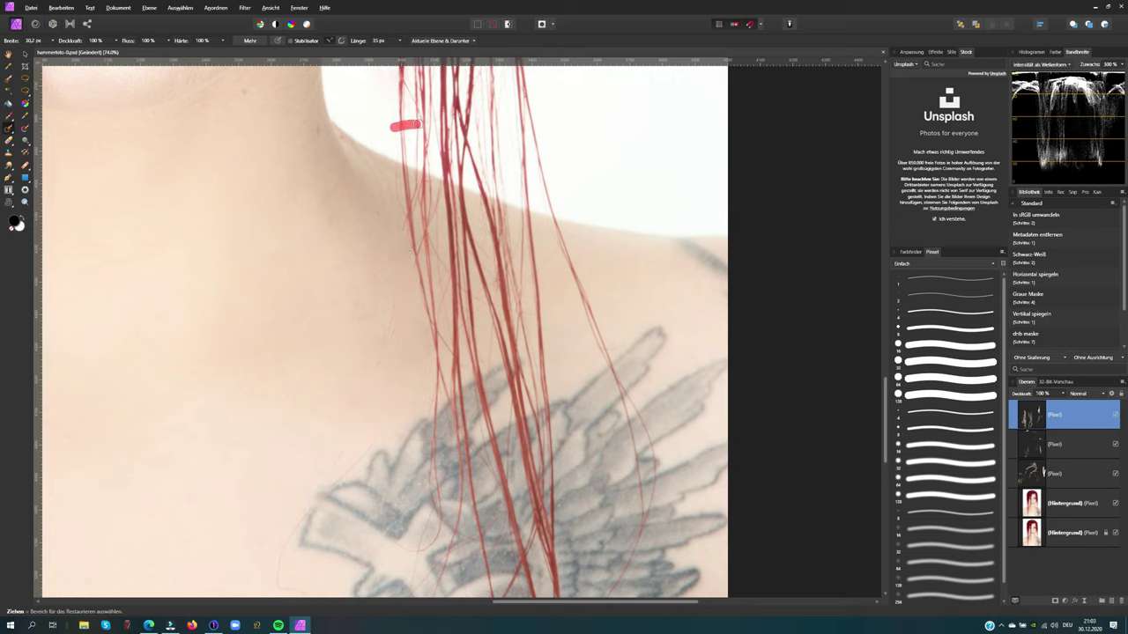
mouse_move(427, 395)
mouse_down()
mouse_move(431, 475)
mouse_move(414, 591)
mouse_up()
Paint out the strands crossing the tattoo and its wing
drag(422, 419, 435, 493)
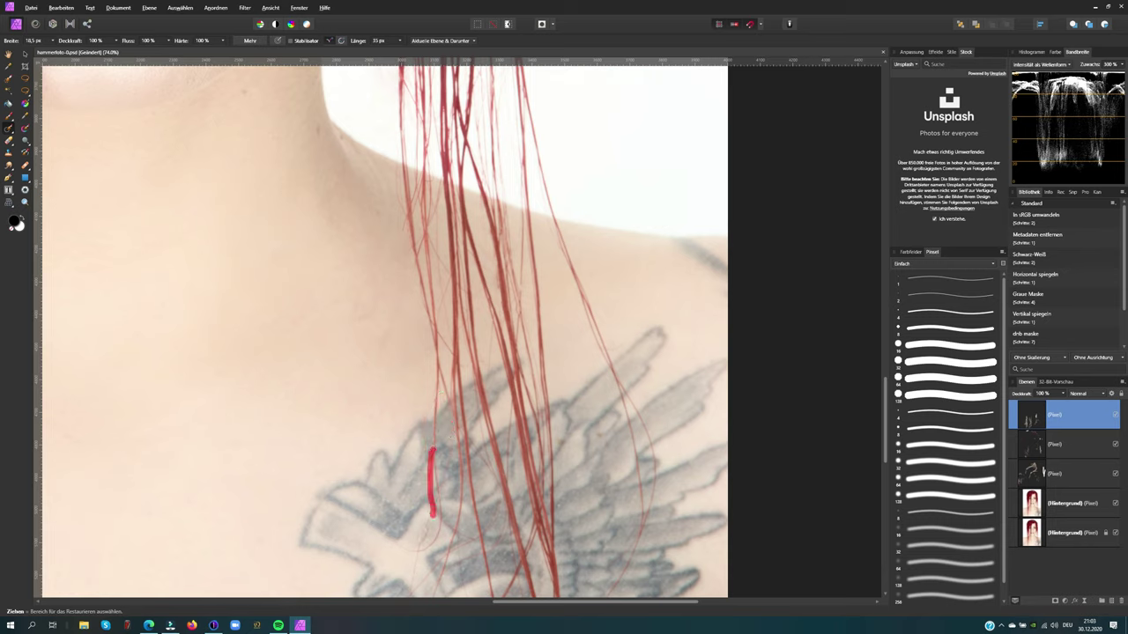
drag(433, 453, 396, 544)
drag(434, 497, 433, 366)
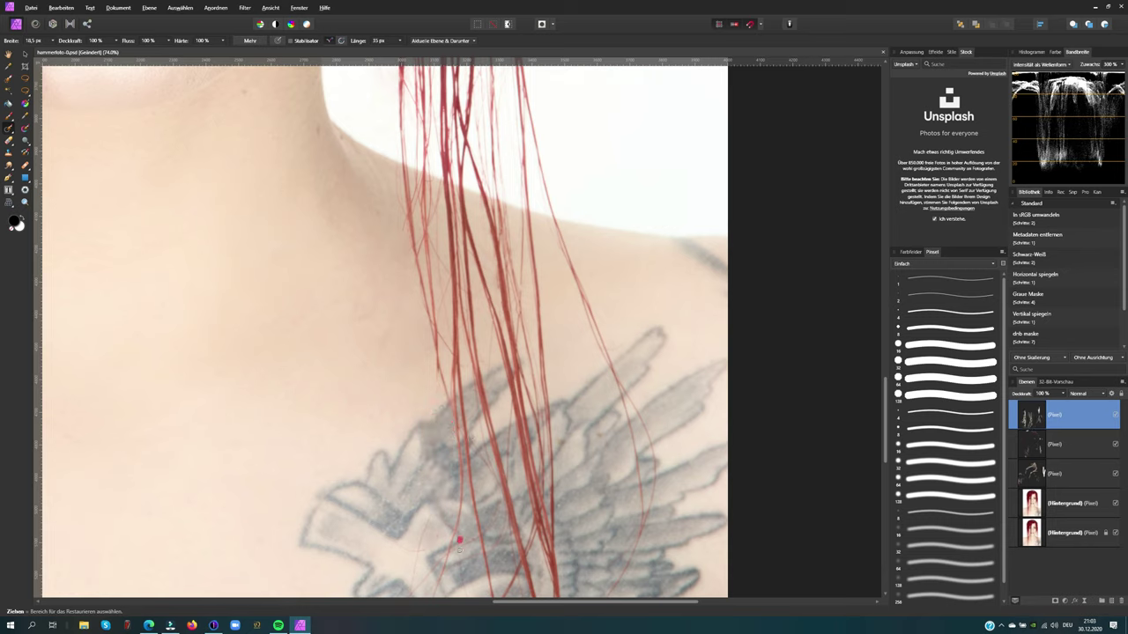
drag(463, 435, 488, 460)
drag(436, 333, 451, 353)
drag(440, 275, 448, 318)
drag(436, 213, 435, 222)
drag(430, 164, 433, 216)
drag(421, 79, 403, 122)
Remove the strands and hair fragments over the heart tattoo, plus one on the shoulder
scroll(405, 123, down, 5)
drag(262, 251, 264, 303)
drag(347, 250, 337, 264)
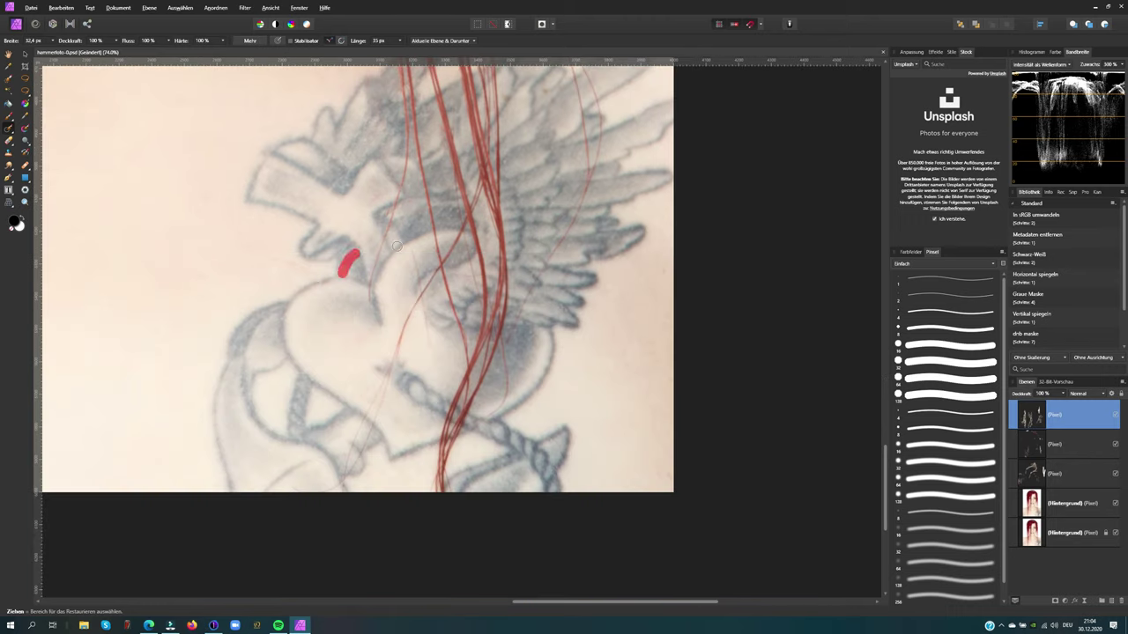
drag(421, 254, 417, 344)
drag(507, 342, 498, 403)
drag(436, 266, 340, 482)
click(414, 279)
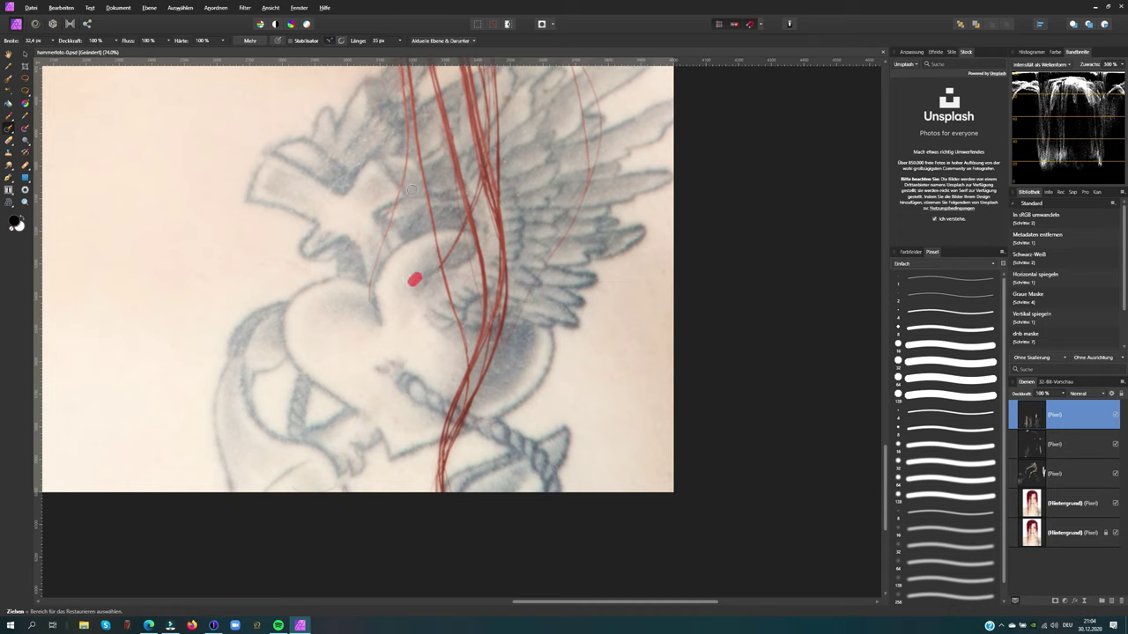
drag(409, 128, 365, 305)
drag(574, 104, 513, 338)
drag(583, 67, 596, 141)
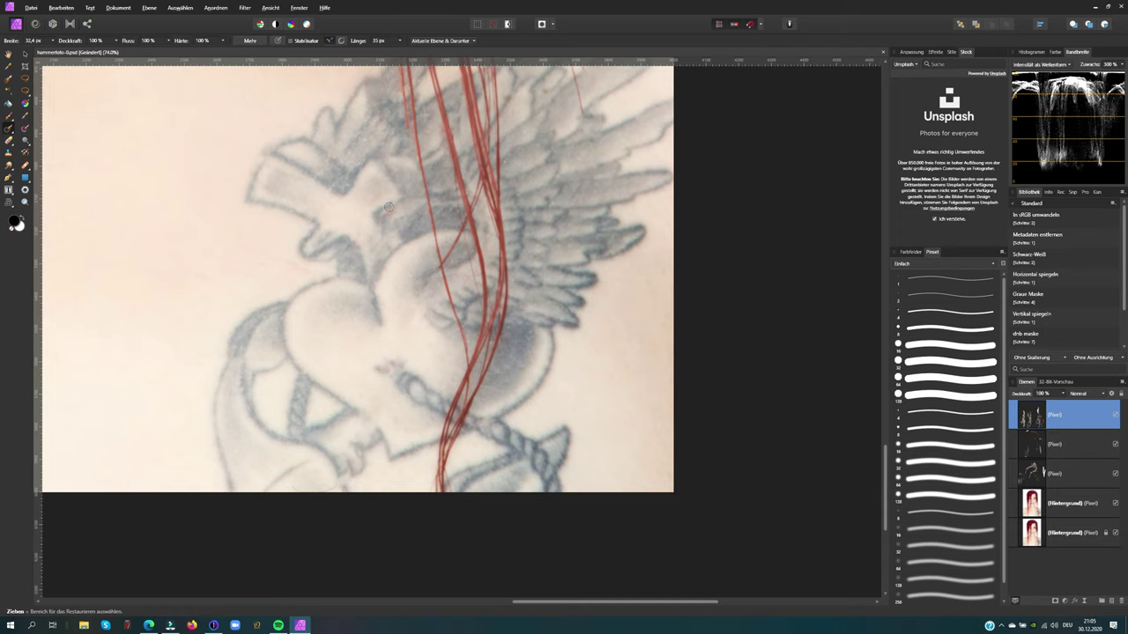
scroll(667, 147, up, 5)
mouse_move(284, 149)
mouse_down()
mouse_move(283, 220)
mouse_move(305, 231)
mouse_move(314, 338)
mouse_up()
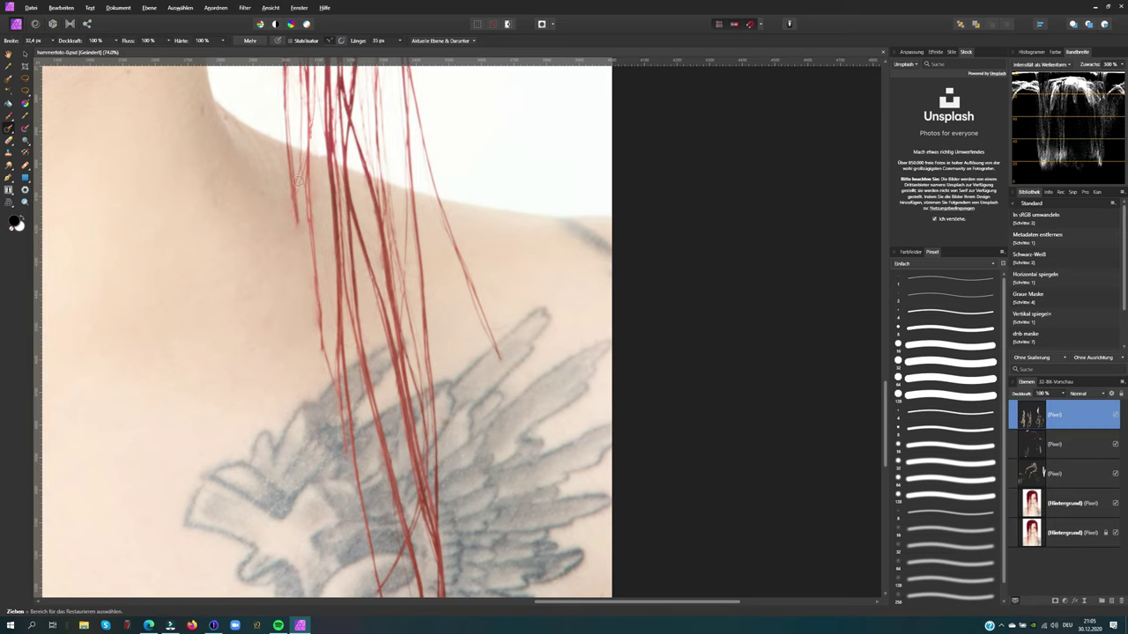
Fit the whole portrait in view and group the three retouch layers
key(ctrl+0)
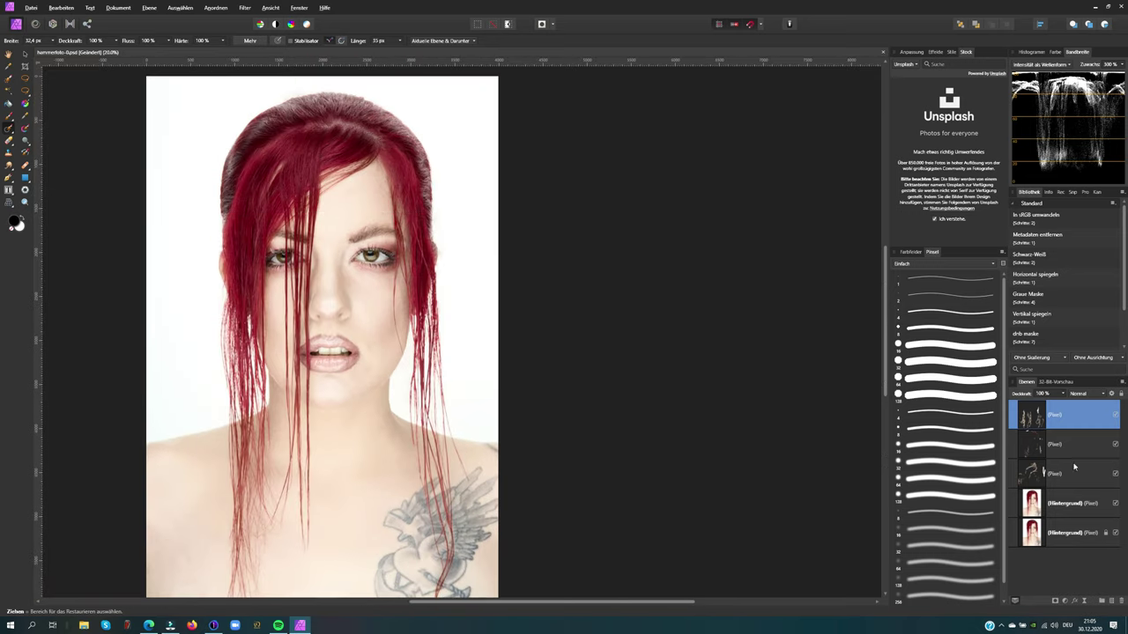
shift+click(1073, 473)
key(ctrl+g)
Name the group 'Base', run the black-and-white dodge-and-burn macro, and apply Add Noise
text(Base)
key(Return)
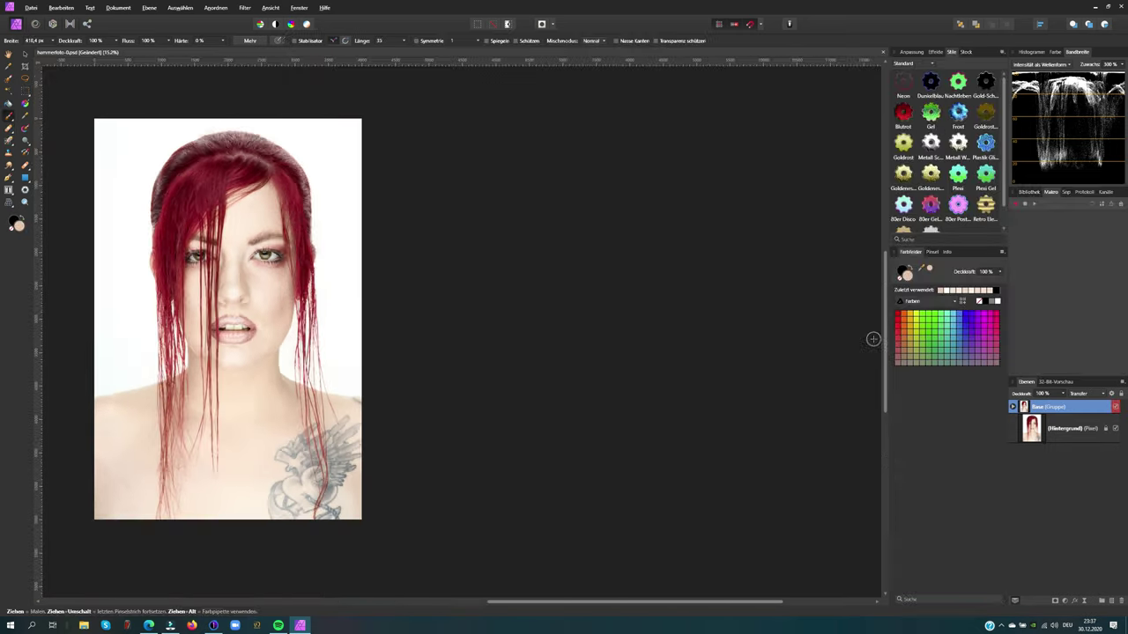
click(1037, 340)
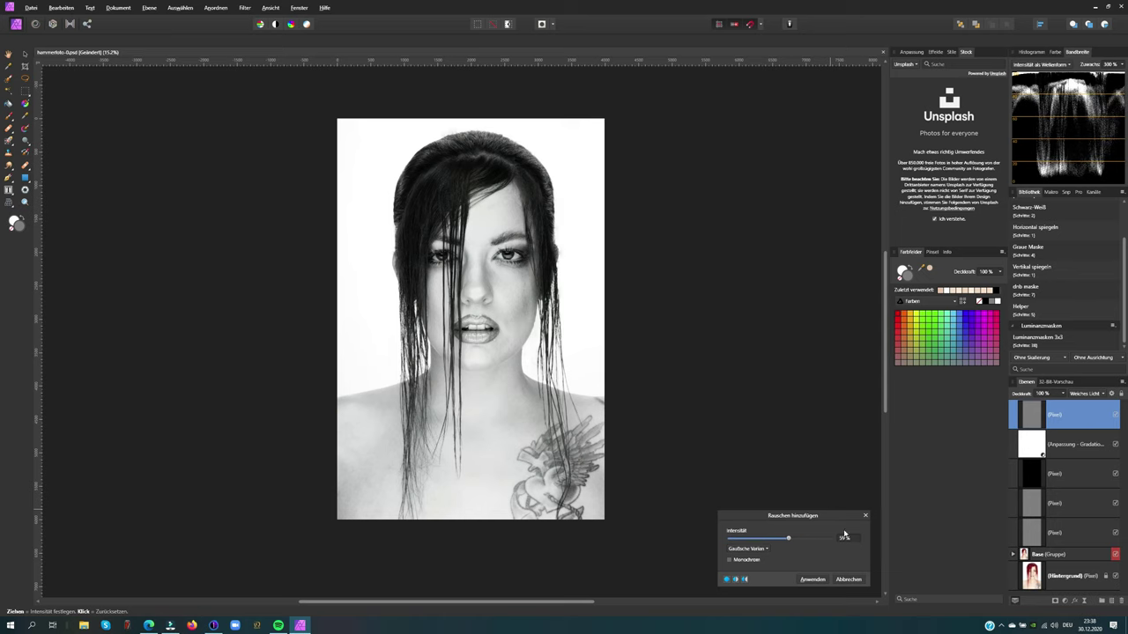
click(864, 516)
scroll(503, 274, up, 5)
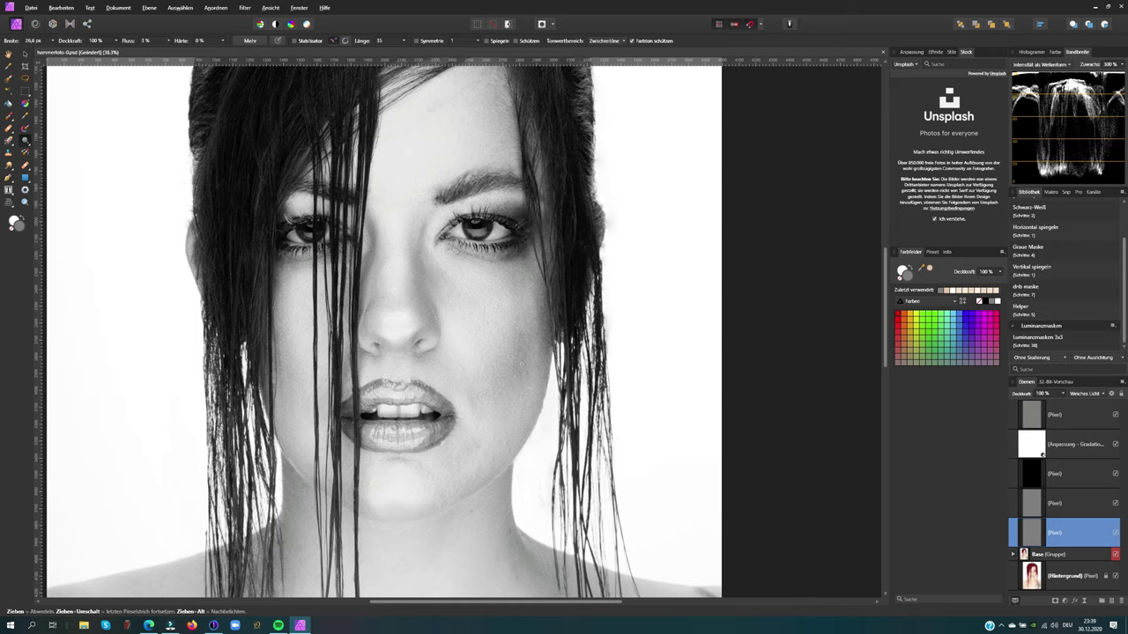
Inspect lips, jaw and forehead skin texture in black and white, then select the layer above
scroll(463, 361, down, 2)
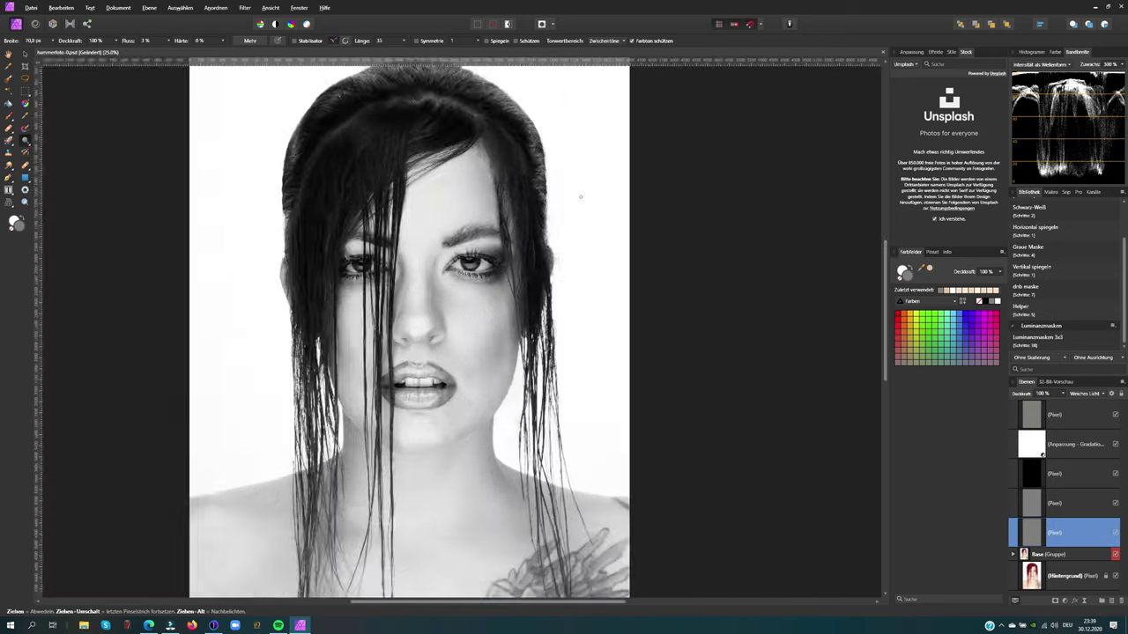
scroll(463, 361, down, 1)
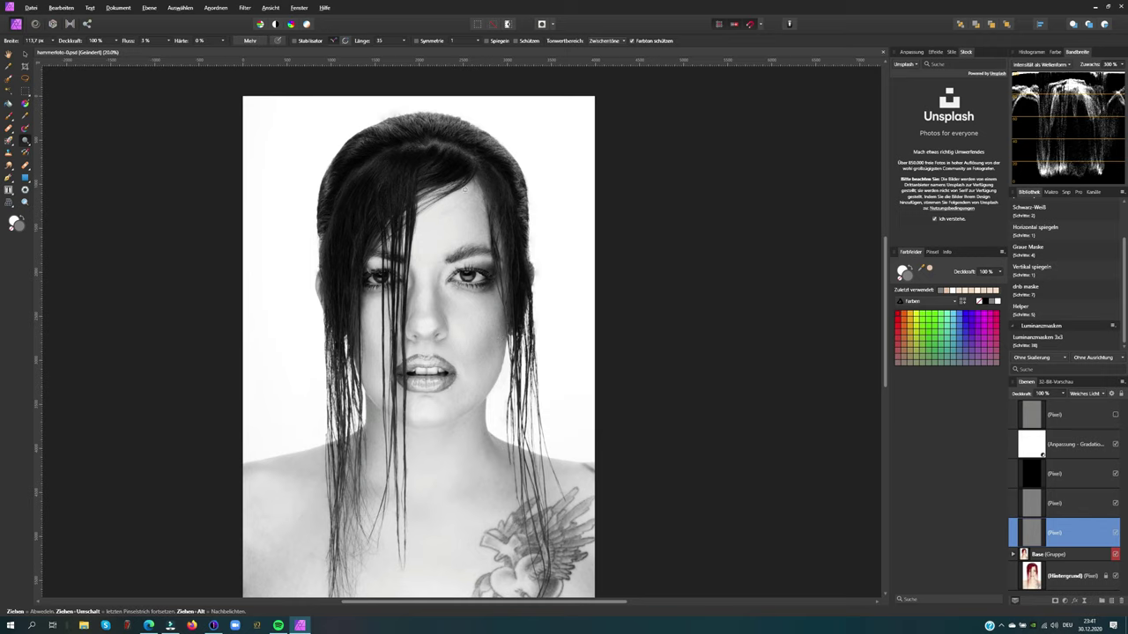
scroll(482, 387, up, 4)
scroll(483, 388, up, 1)
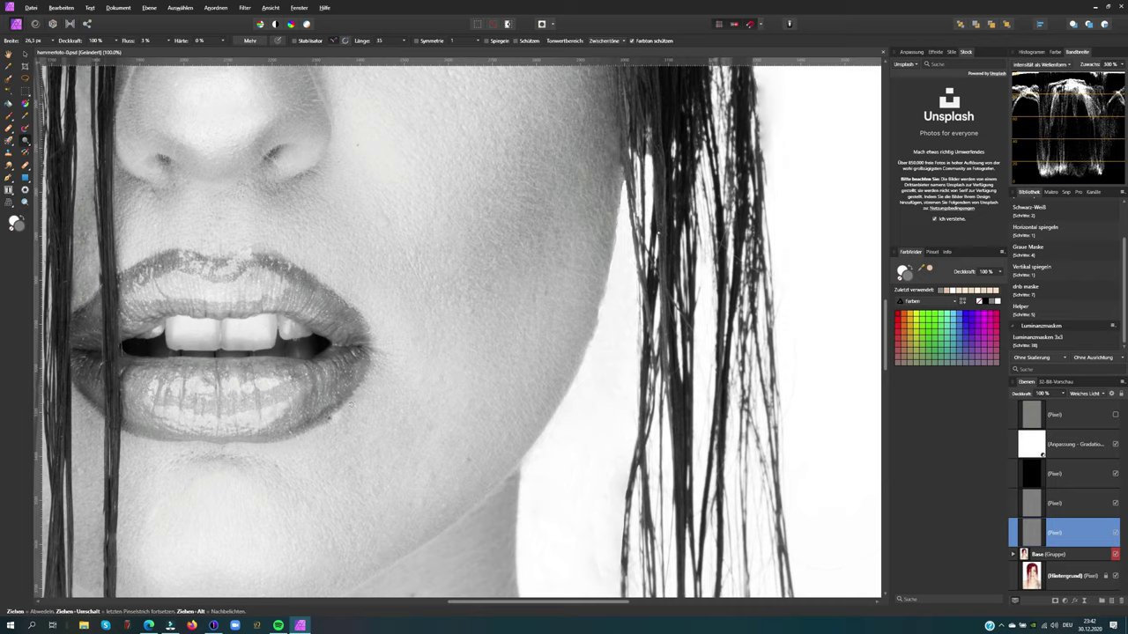
scroll(384, 354, down, 5)
scroll(476, 291, left, 3)
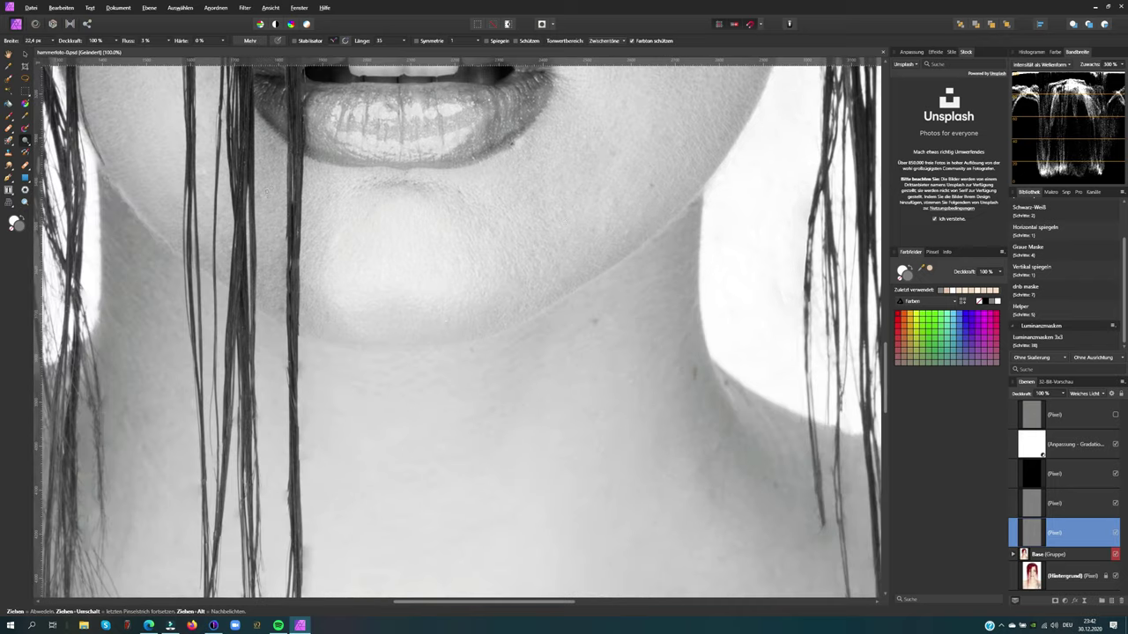
scroll(630, 229, up, 5)
scroll(661, 222, down, 10)
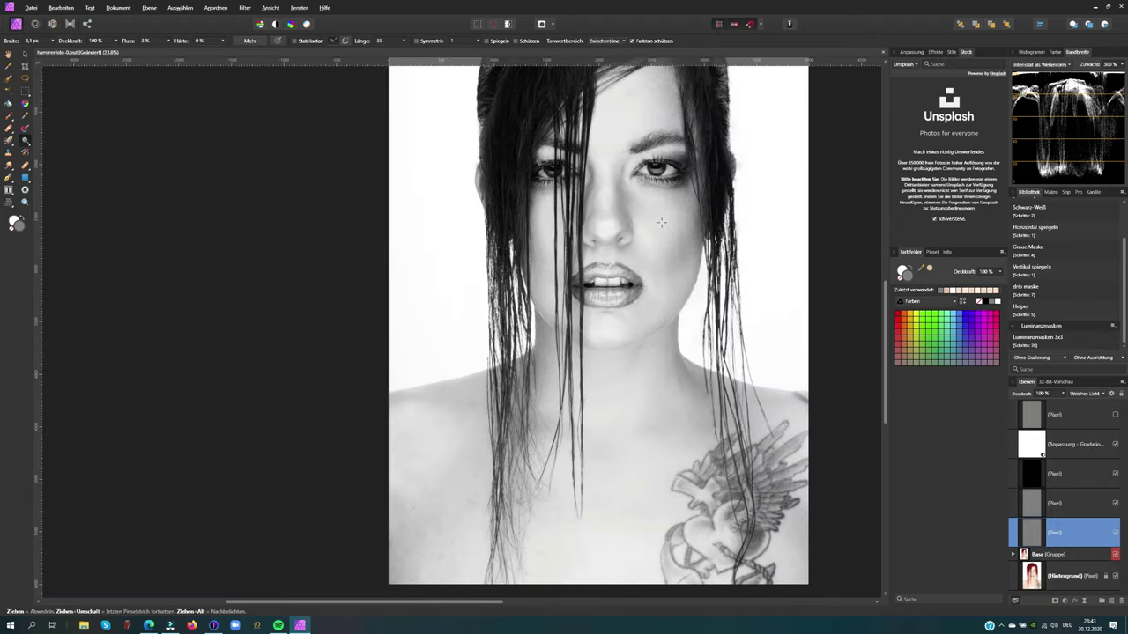
scroll(684, 85, up, 2)
scroll(642, 247, right, 1)
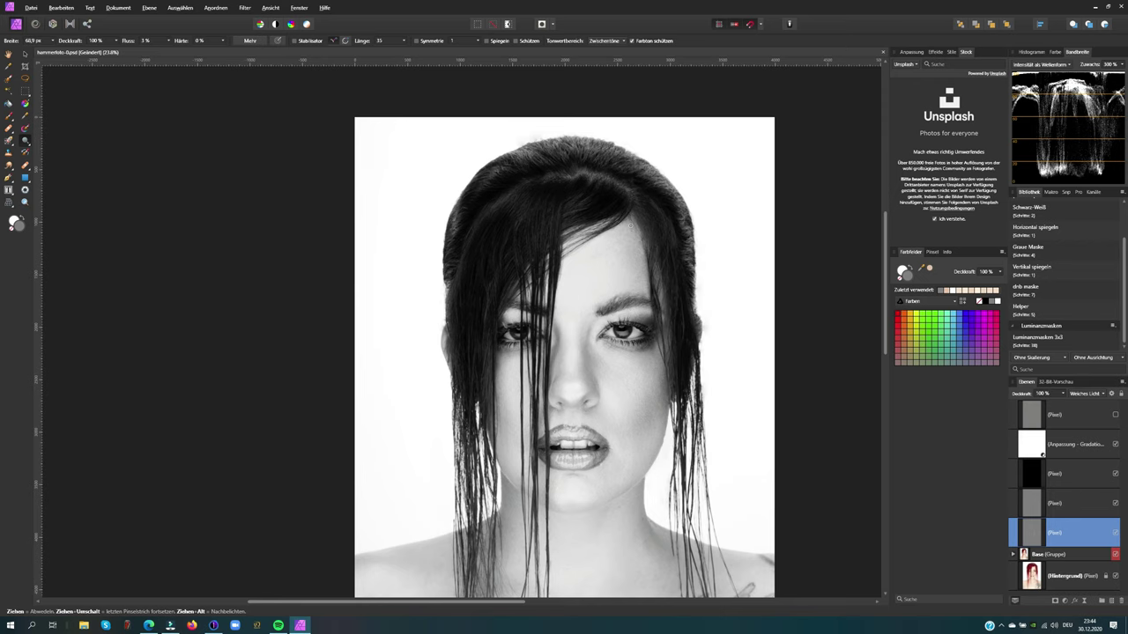
scroll(631, 227, up, 5)
key(alt+bracketright)
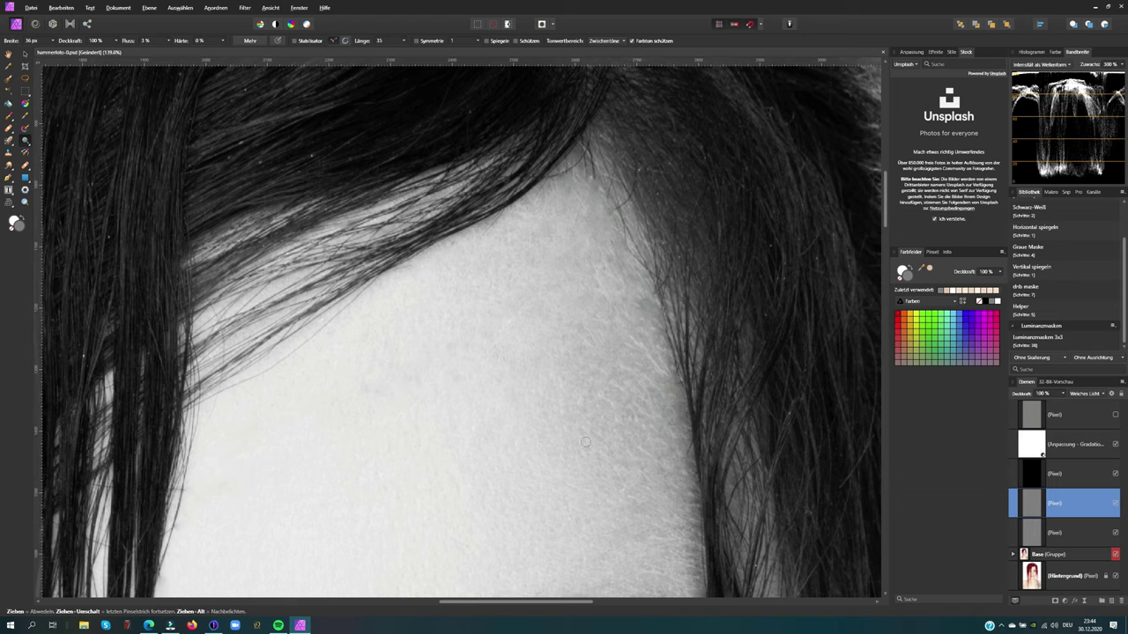
scroll(528, 271, down, 5)
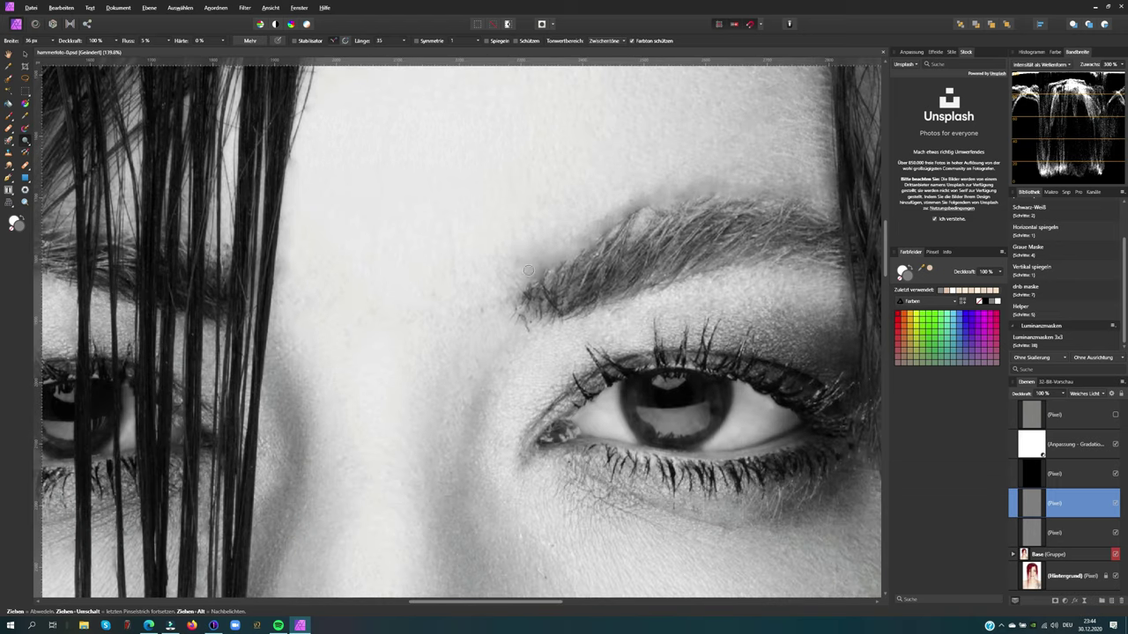
scroll(634, 204, down, 2)
scroll(670, 273, down, 4)
Add a new empty pixel layer and set a clone source on the forehead
scroll(691, 397, down, 5)
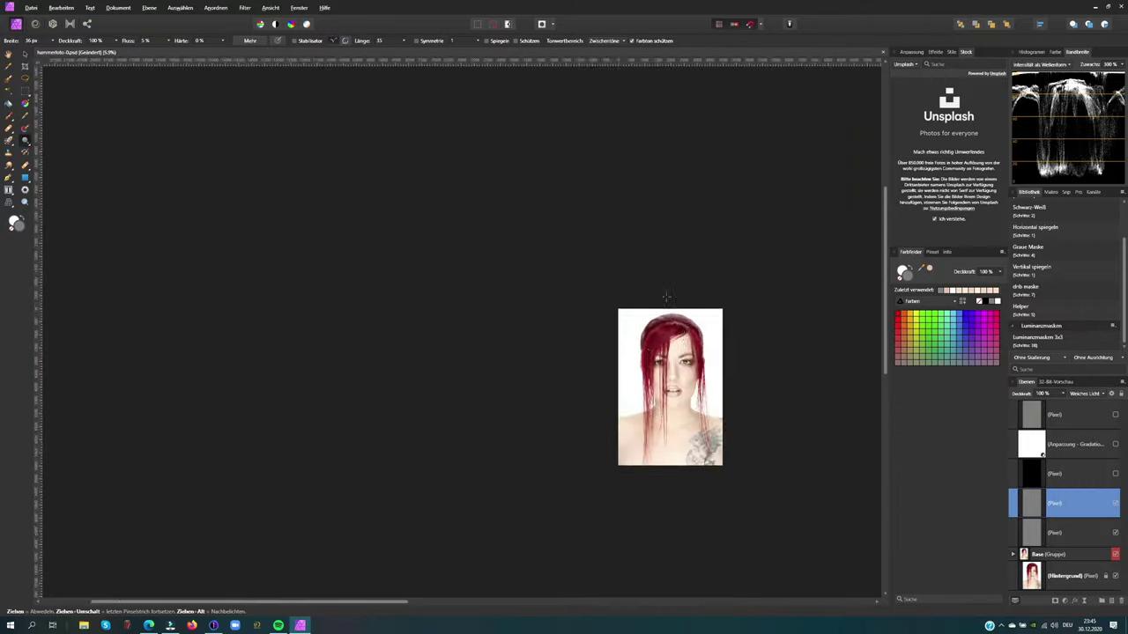
scroll(707, 357, up, 6)
key(ctrl+shift+n)
key(s)
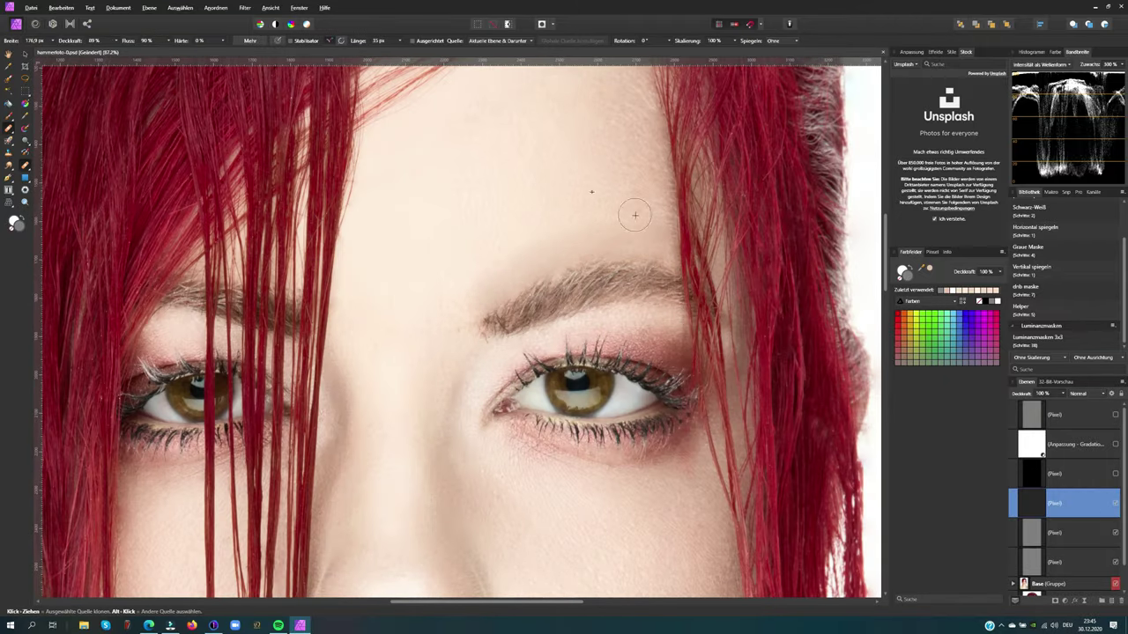
alt+click(474, 196)
Adjust the Dodge Brush flow, select the layer below, and restore the black-and-white preview
scroll(1102, 588, down, 1)
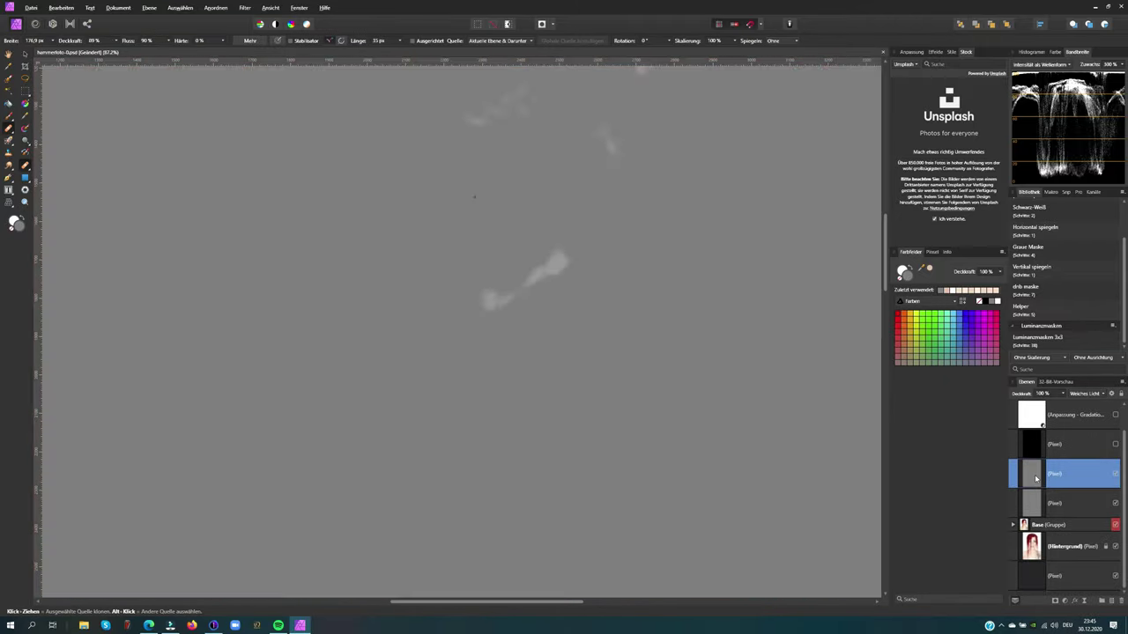
key(o)
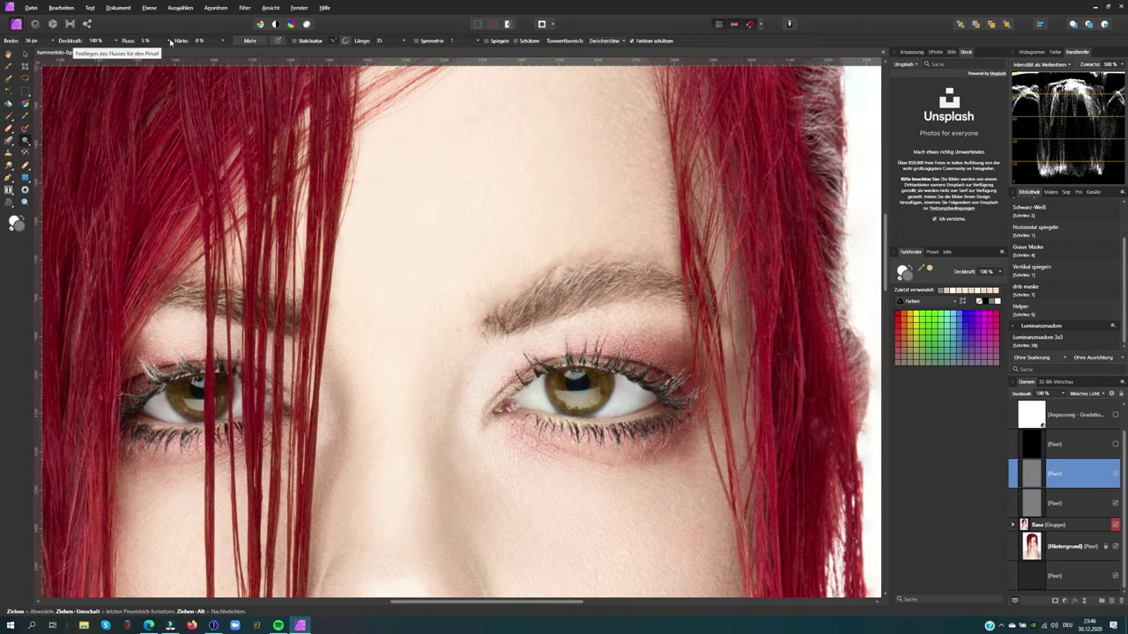
drag(155, 40, 193, 69)
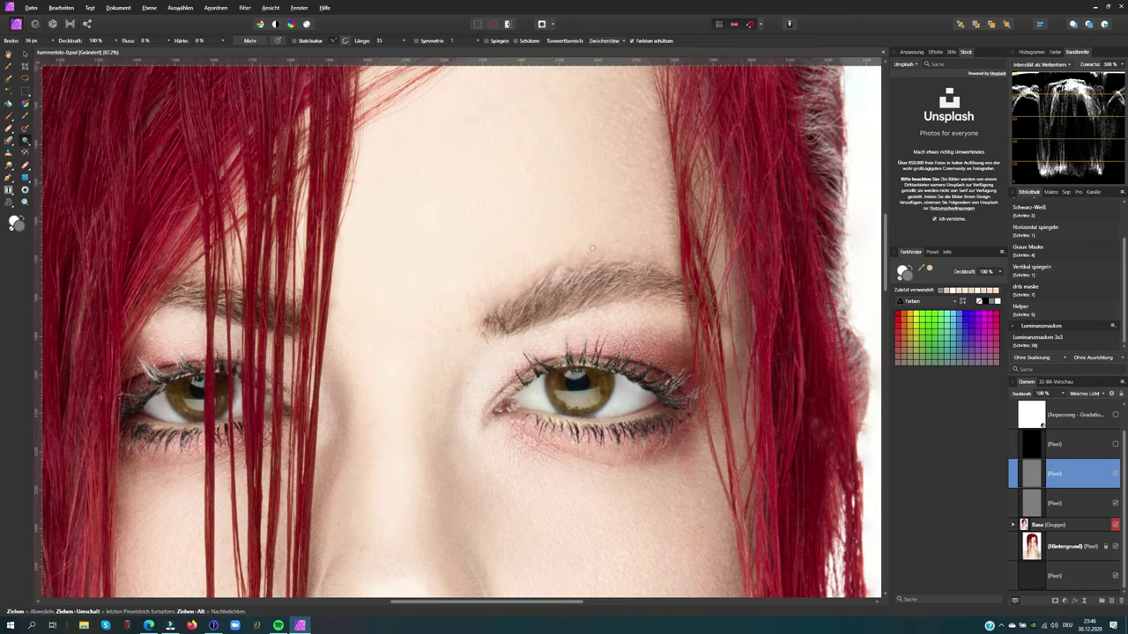
key(alt+bracketleft)
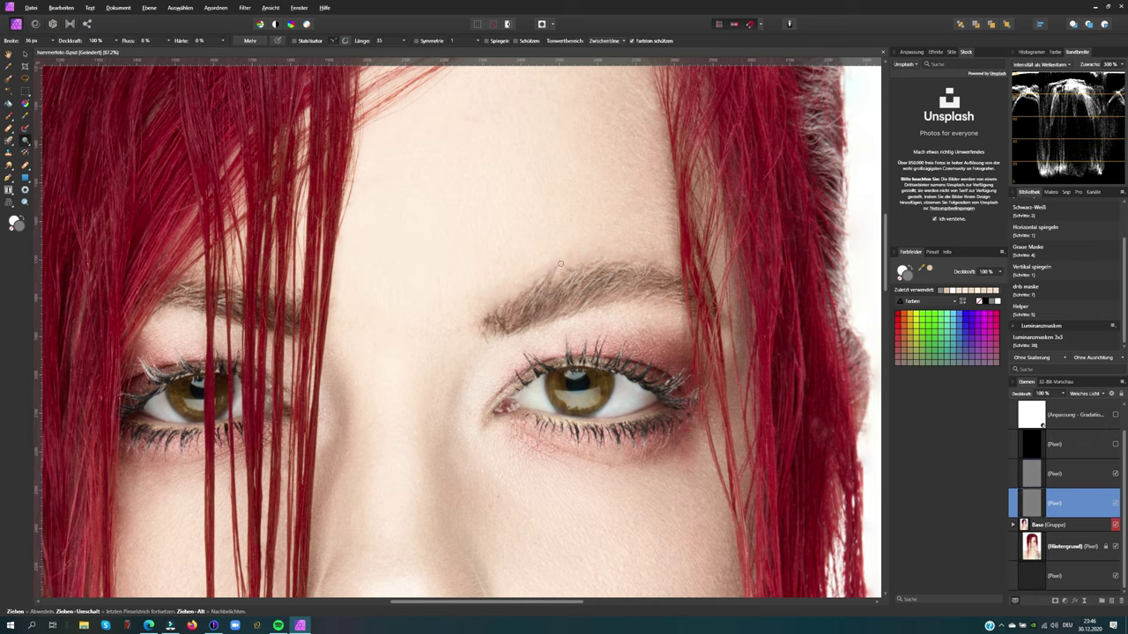
key(ctrl+shift+b)
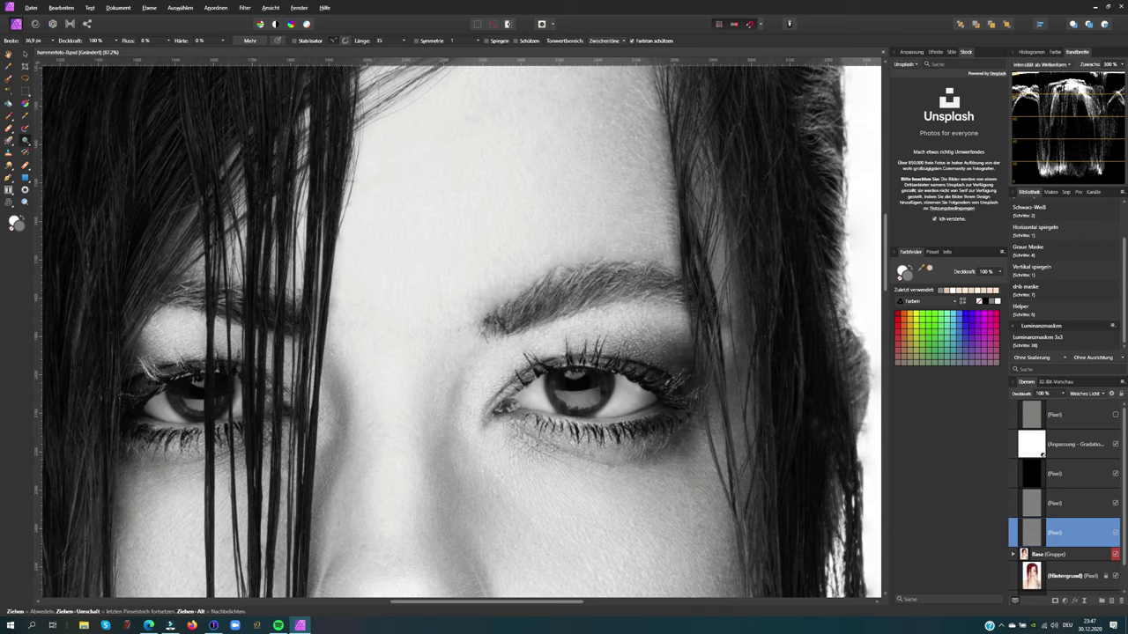
scroll(365, 399, down, 5)
scroll(364, 399, left, 3)
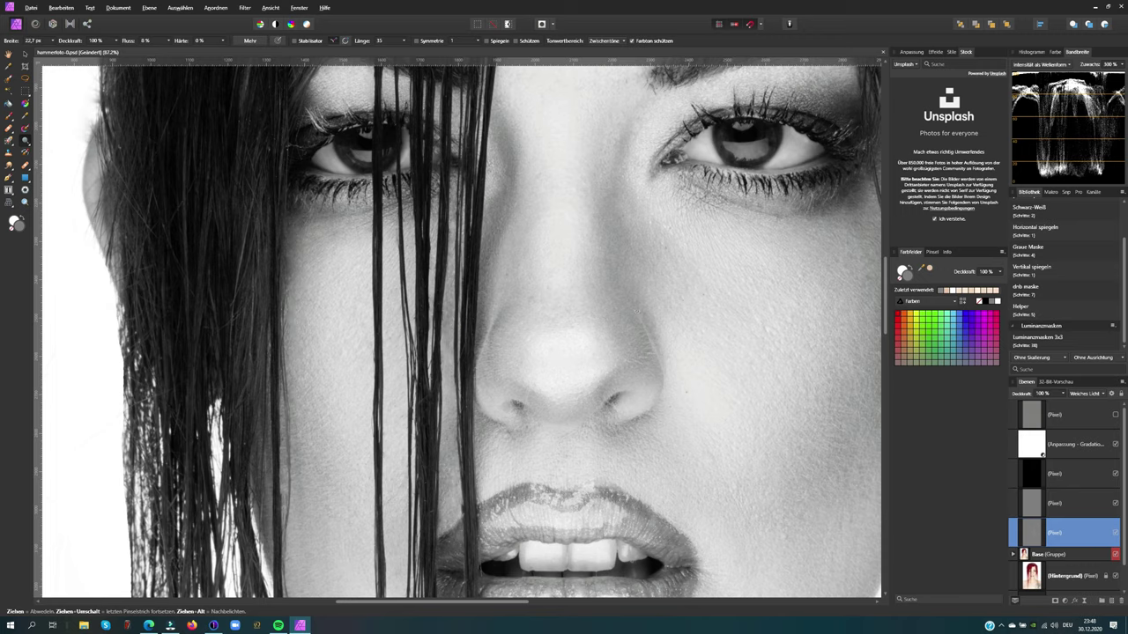
key(h)
scroll(680, 335, down, 6)
Select the next dodge-and-burn layer and dodge the neck and shoulders with a doubled brush width
scroll(680, 335, down, 2)
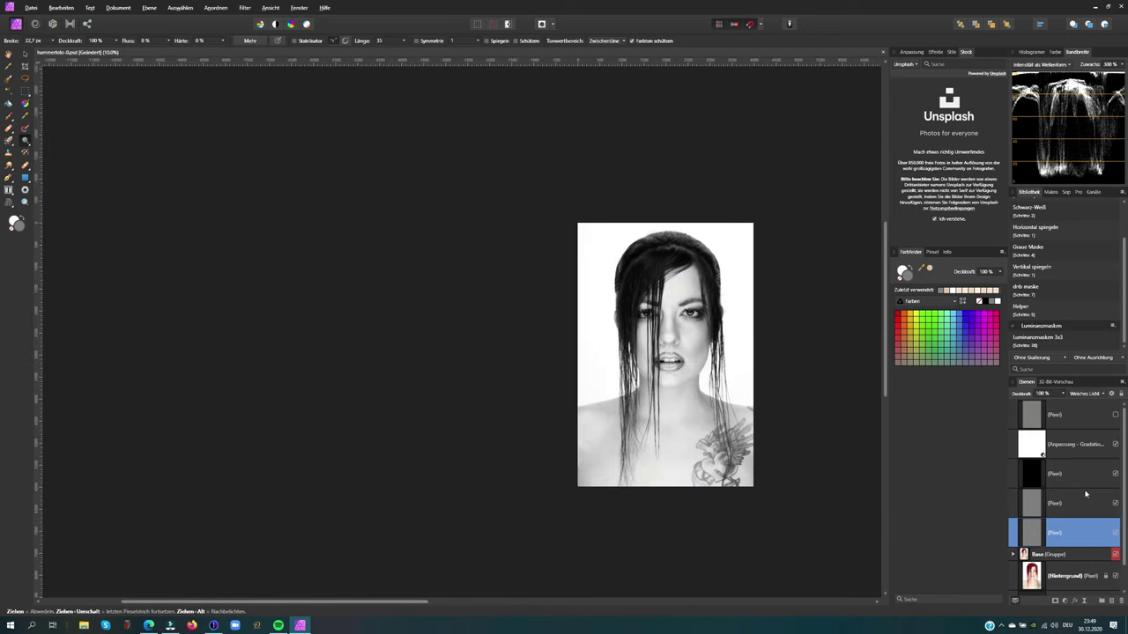
click(1057, 503)
click(1026, 289)
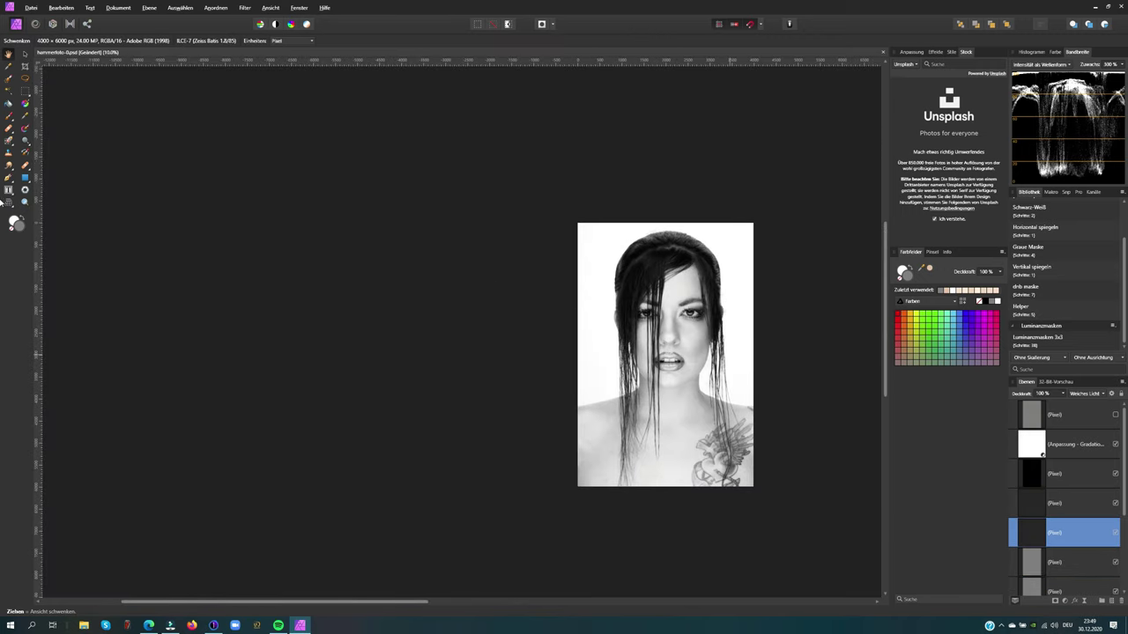
key(o)
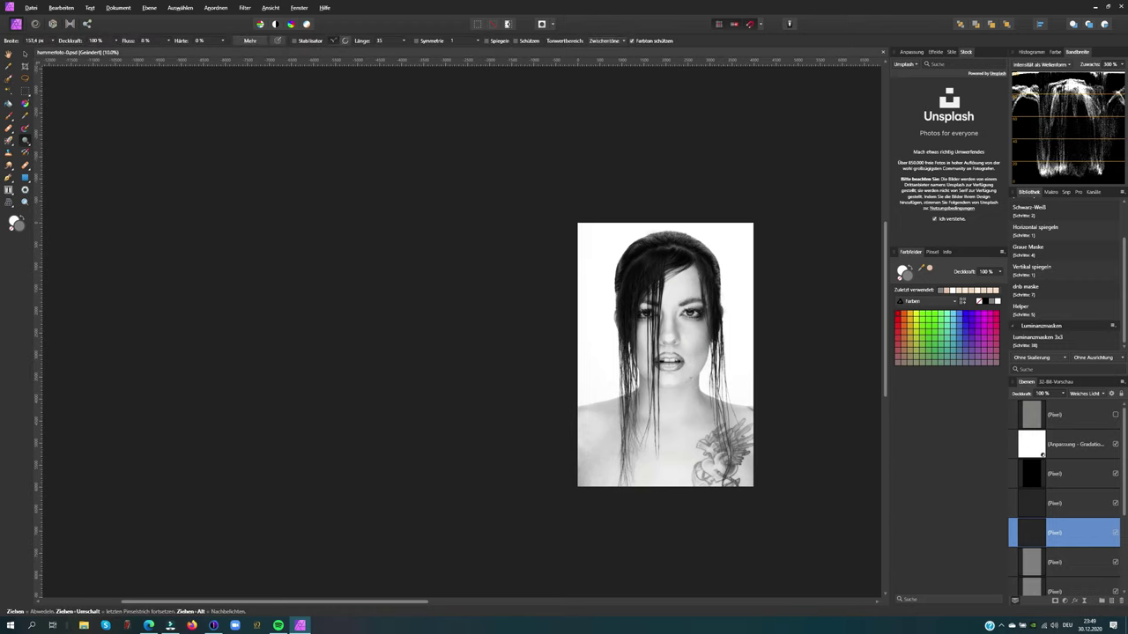
scroll(594, 456, up, 5)
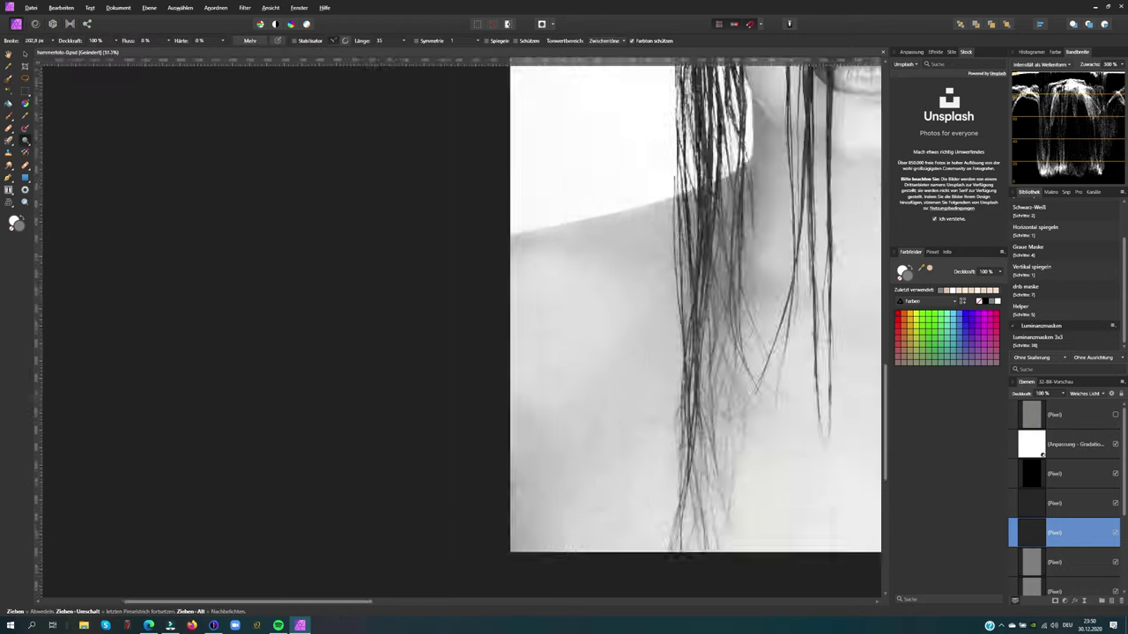
scroll(494, 423, up, 4)
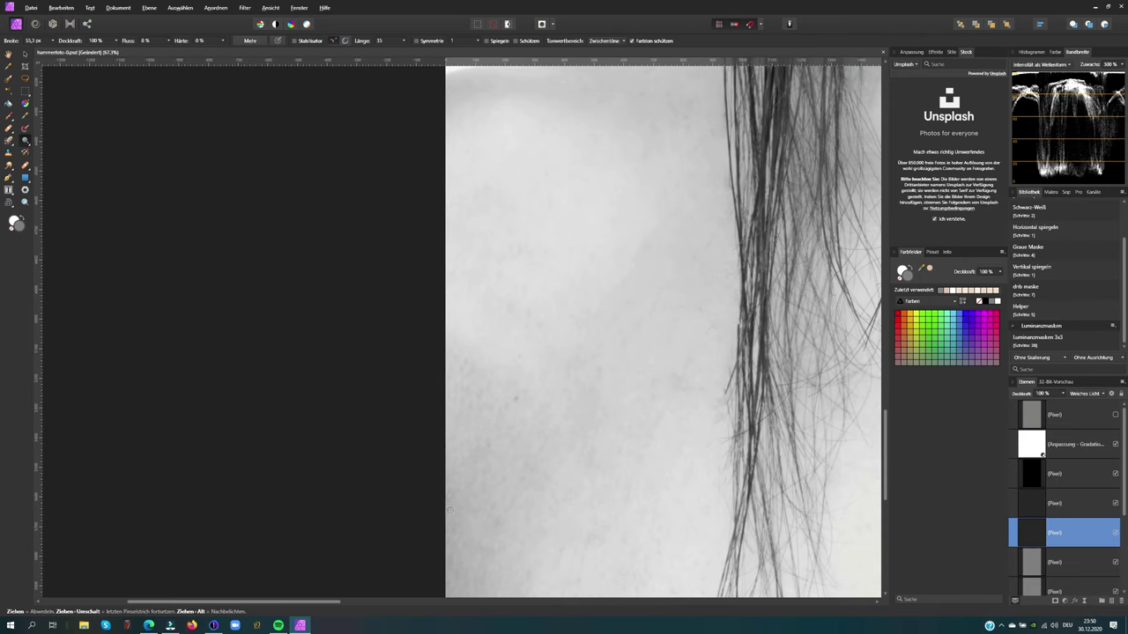
key(bracketright)
scroll(479, 378, left, 5)
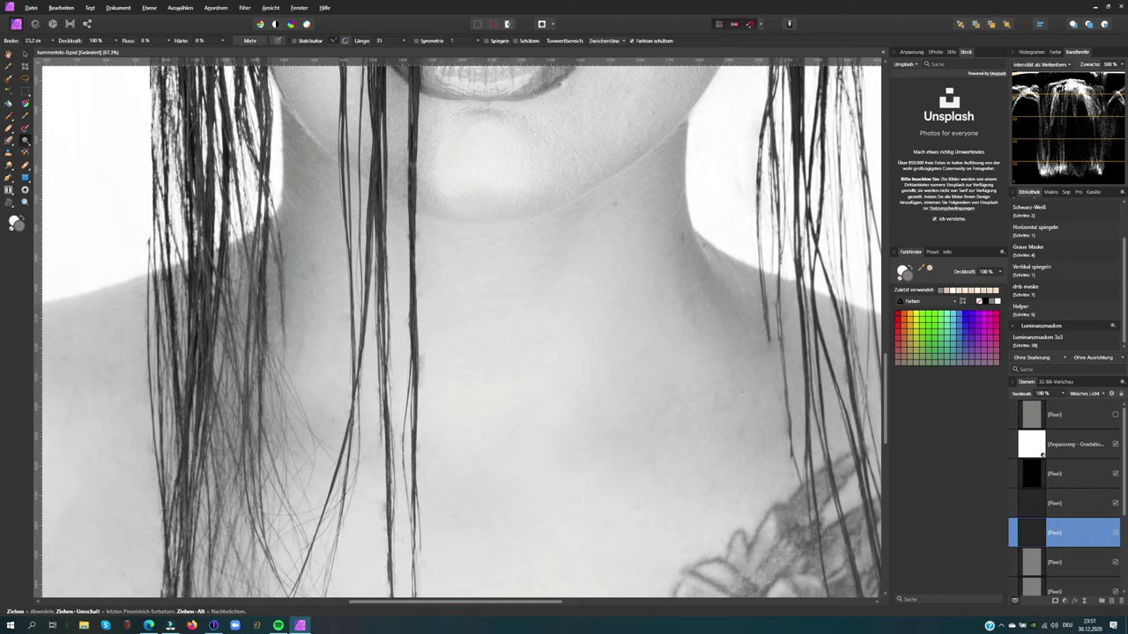
Move to the dodge-and-burn layer above and continue dodging with a smaller brush
key(ctrl+0)
key(alt+bracketright)
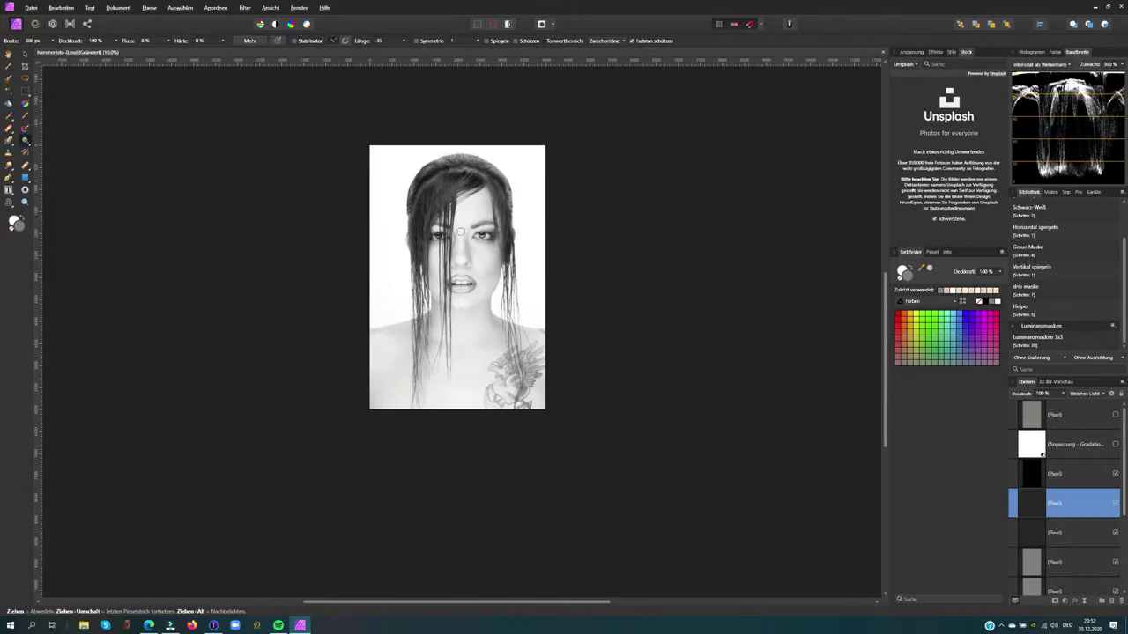
key(bracketleft)
key(bracketleft)
key(bracketleft)
scroll(491, 235, up, 3)
scroll(491, 235, up, 2)
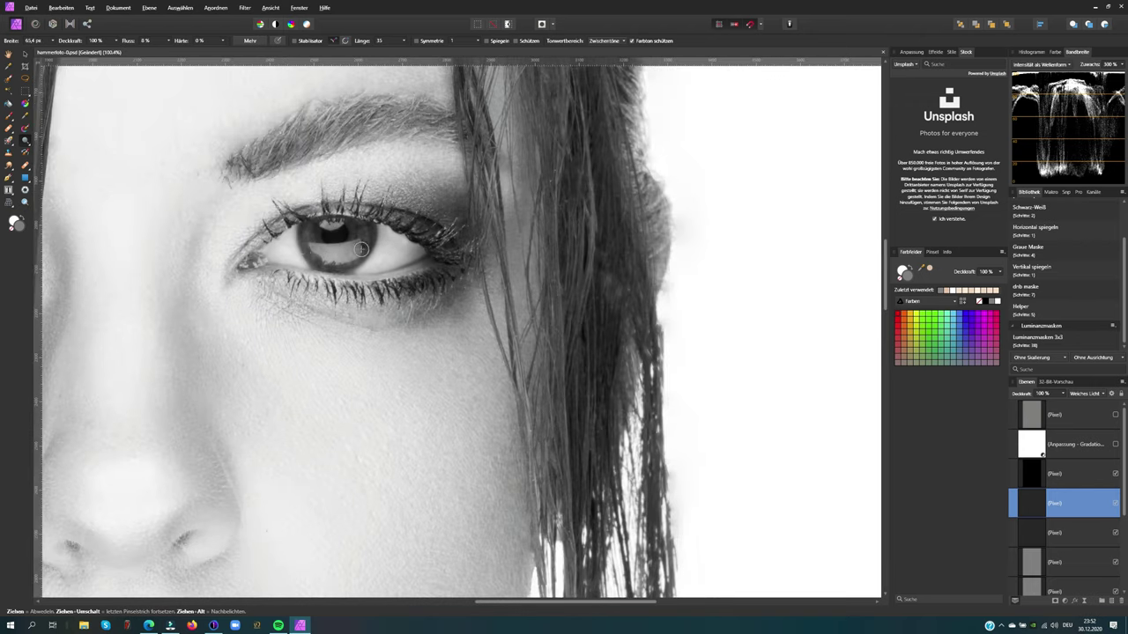
scroll(460, 283, left, 5)
Dodge around the eye with a small brush, then broad areas with a larger one
key(bracketleft)
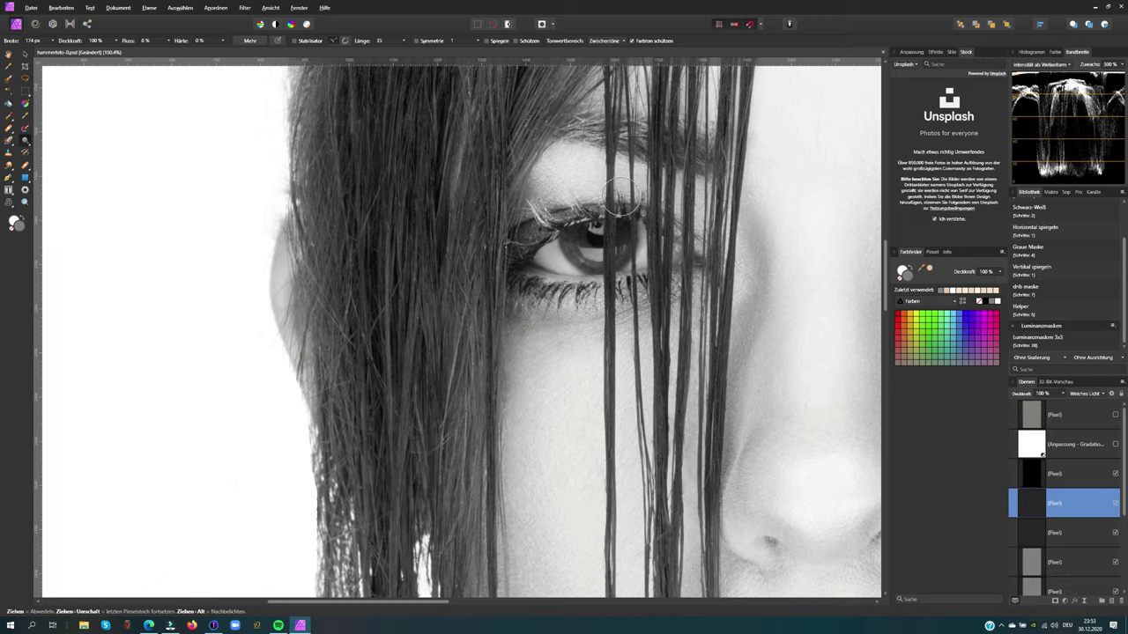
key(bracketleft)
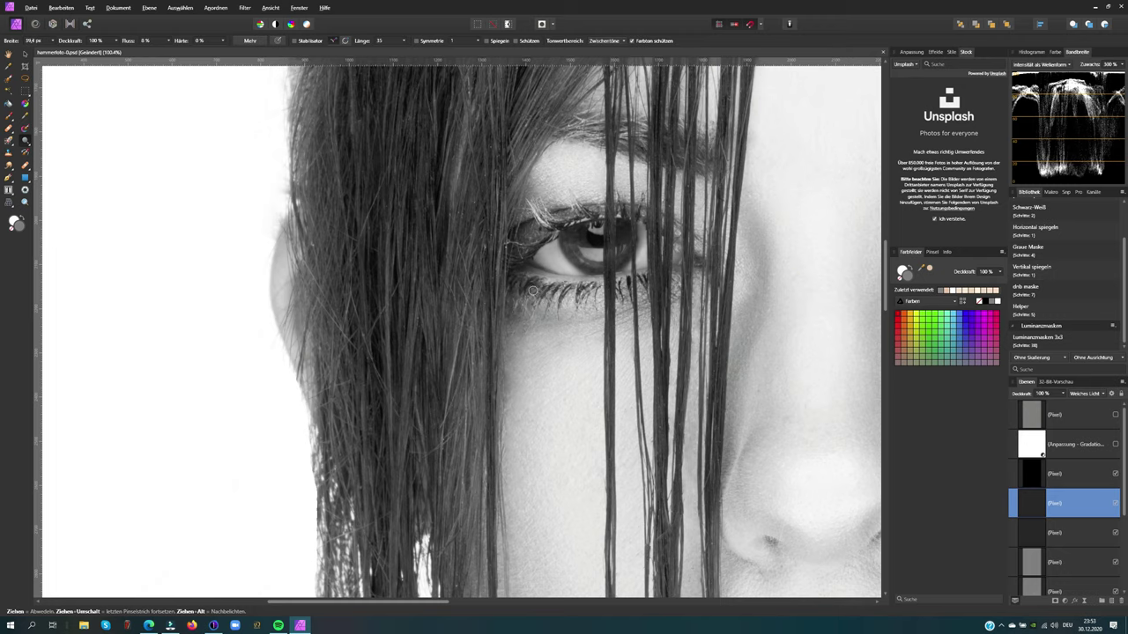
key(bracketright)
key(bracketright)
key(bracketright)
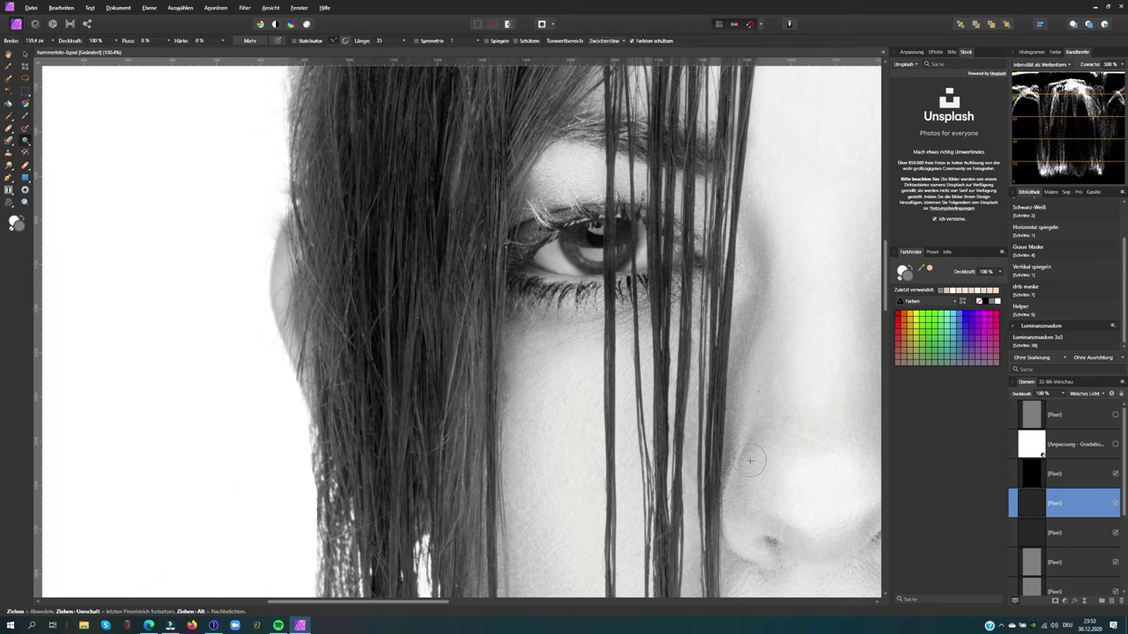
key(ctrl+0)
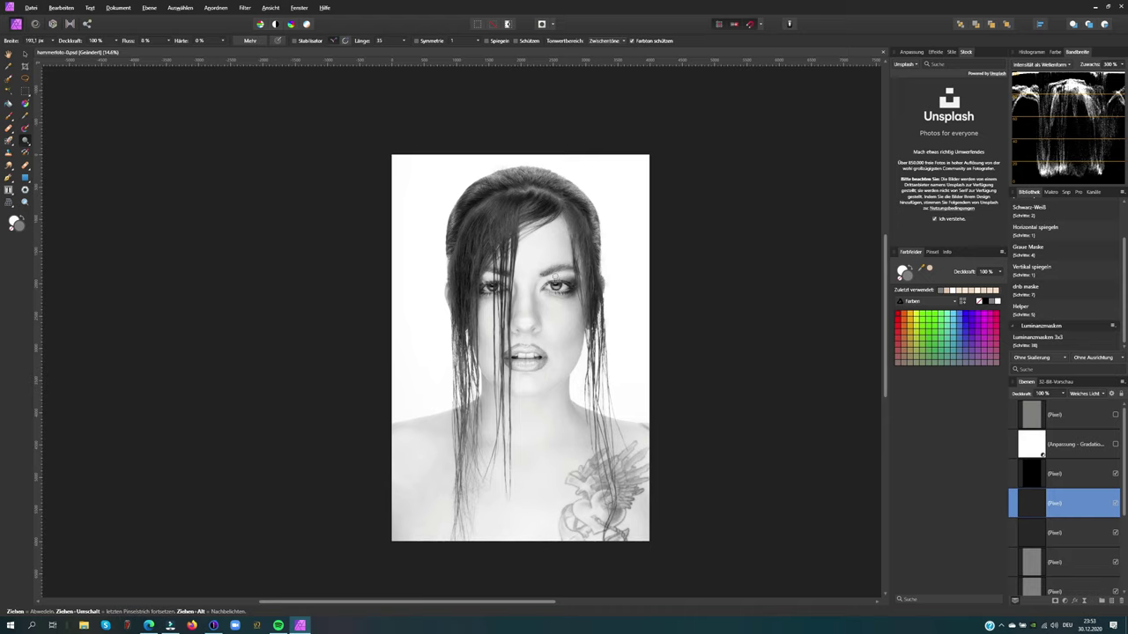
key(bracketright)
key(bracketright)
key(bracketright)
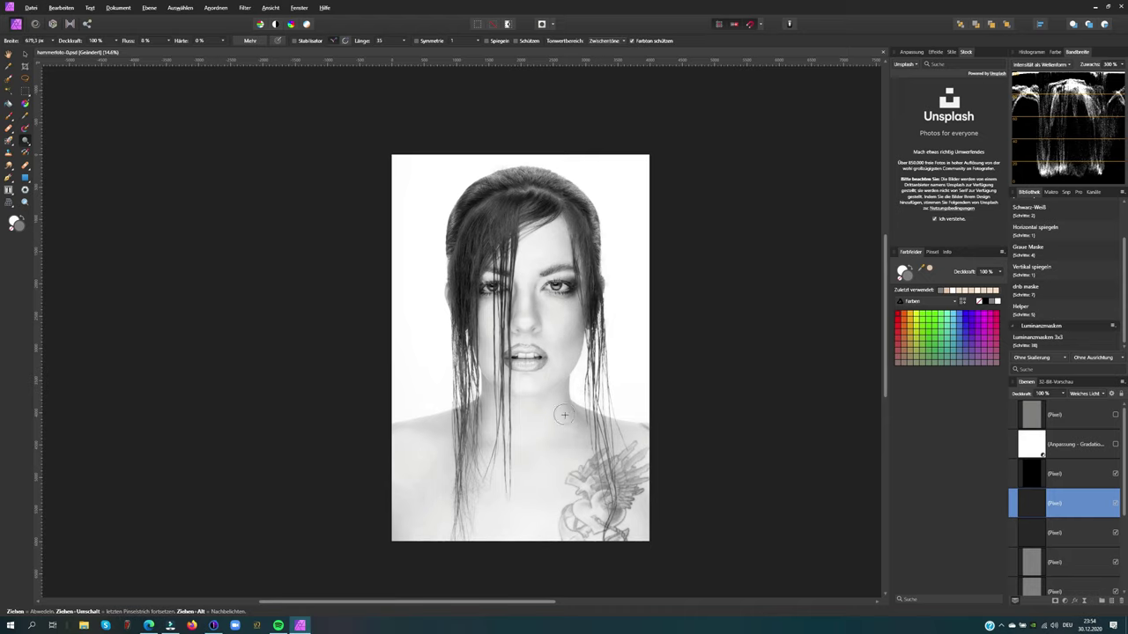
key(bracketleft)
key(bracketleft)
Group the dodge-and-burn layers as 'Dodge and Burn' and lower the group's opacity
click(1057, 444)
shift+click(1057, 473)
key(ctrl+g)
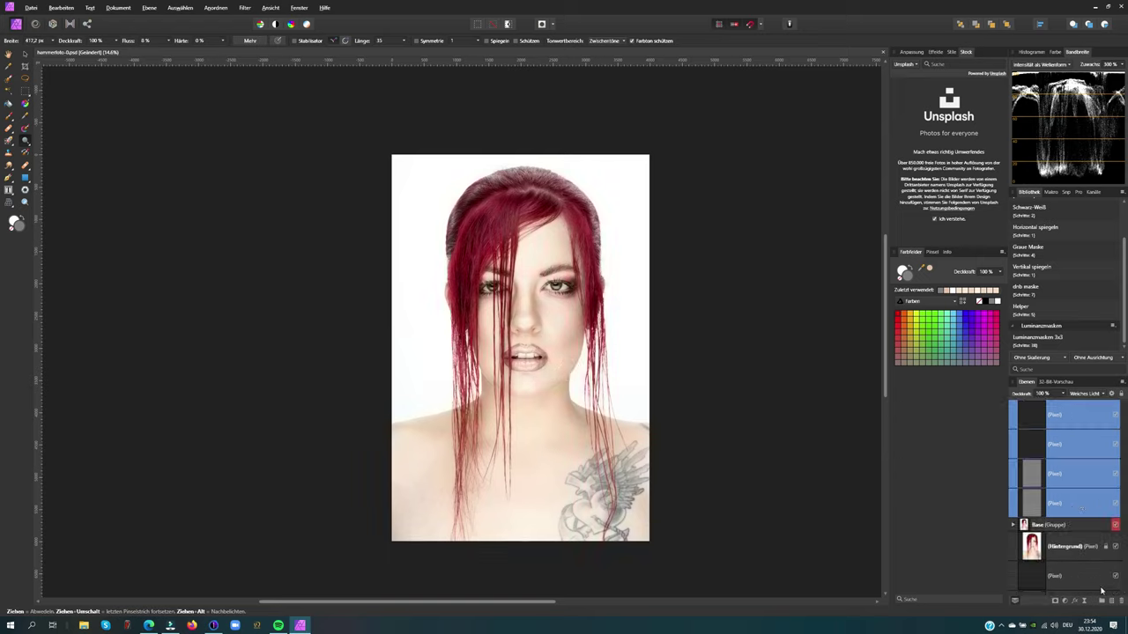
right_click(1042, 406)
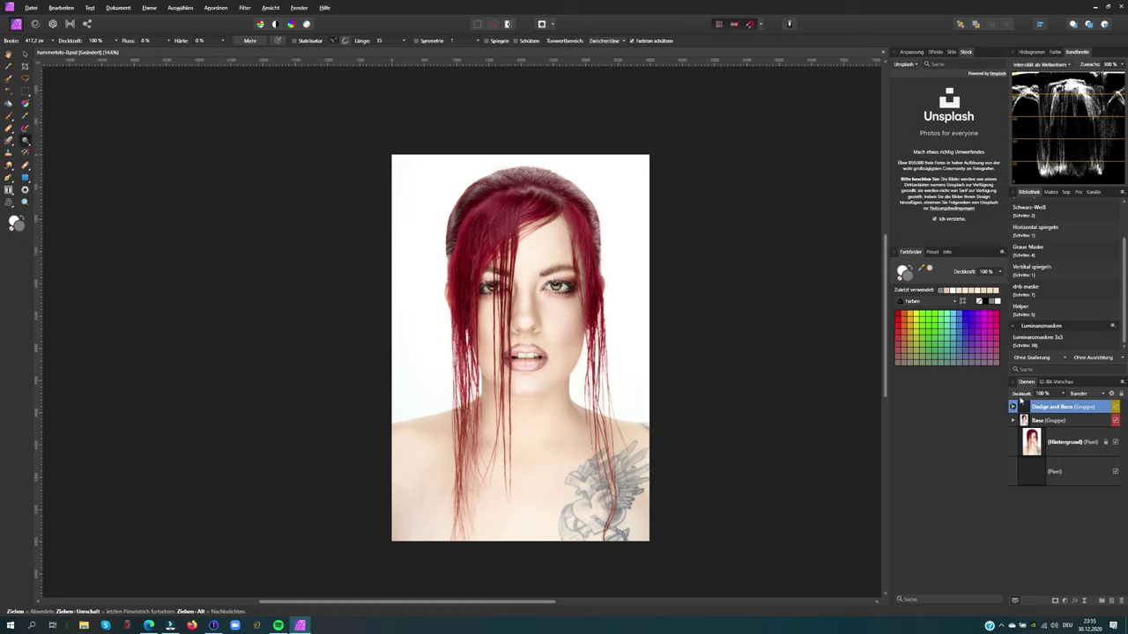
drag(1061, 397, 1050, 404)
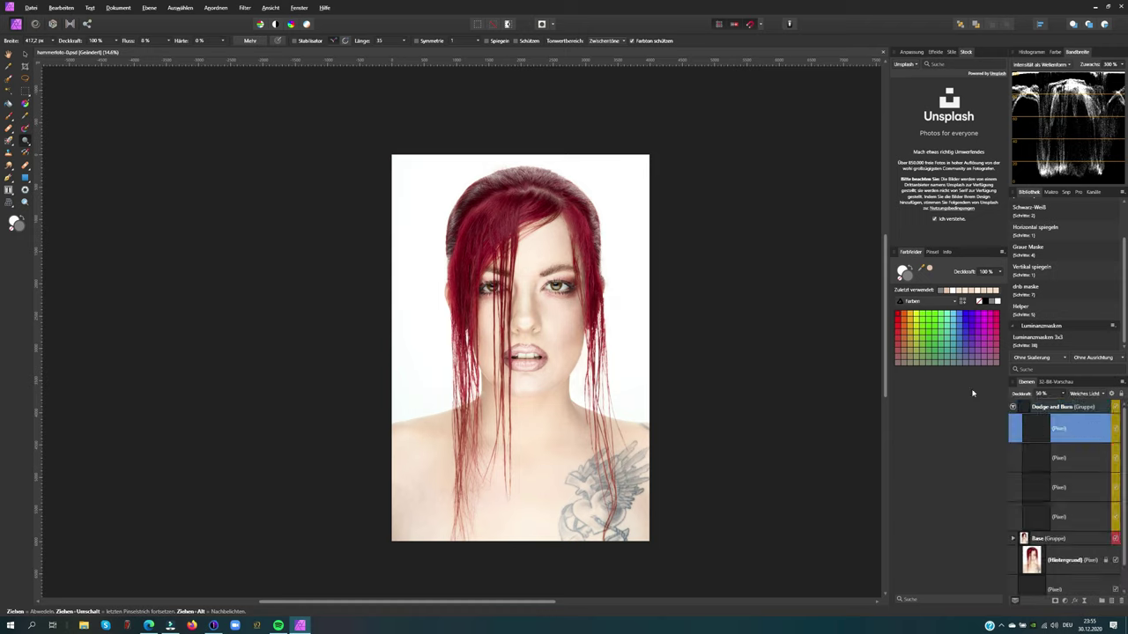
Add a Selective Colour adjustment, removing cyan from the reds and shifting yellows toward yellow
click(1074, 600)
click(996, 502)
drag(769, 316, 766, 335)
drag(763, 356, 780, 357)
Tweak the Blacks colour balance in Selective Colour, then move on to the Neutrals range
click(762, 293)
click(731, 392)
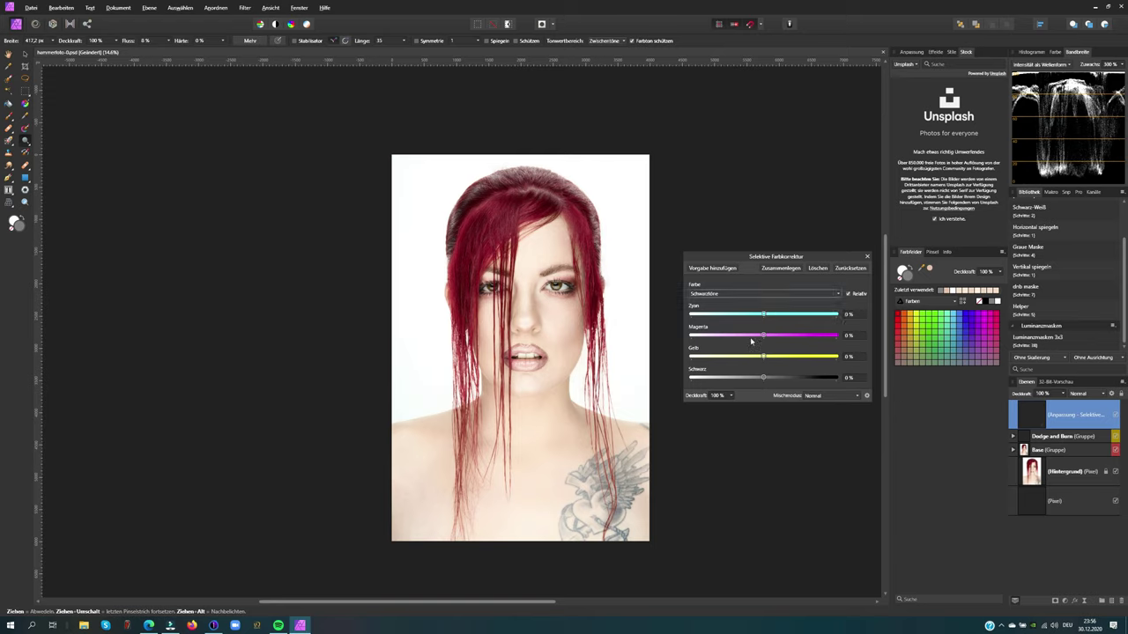
drag(760, 313, 766, 314)
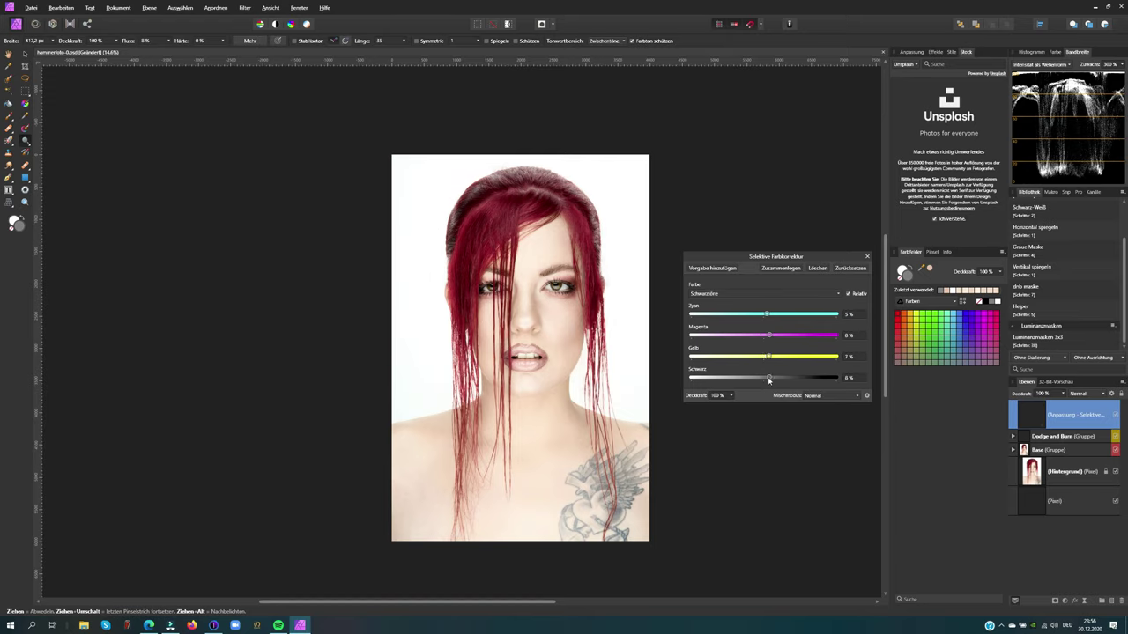
click(762, 294)
click(762, 374)
scroll(763, 294, up, 1)
Add a new empty pixel layer and apply an Add Noise filter to it
click(866, 256)
key(ctrl+shift+n)
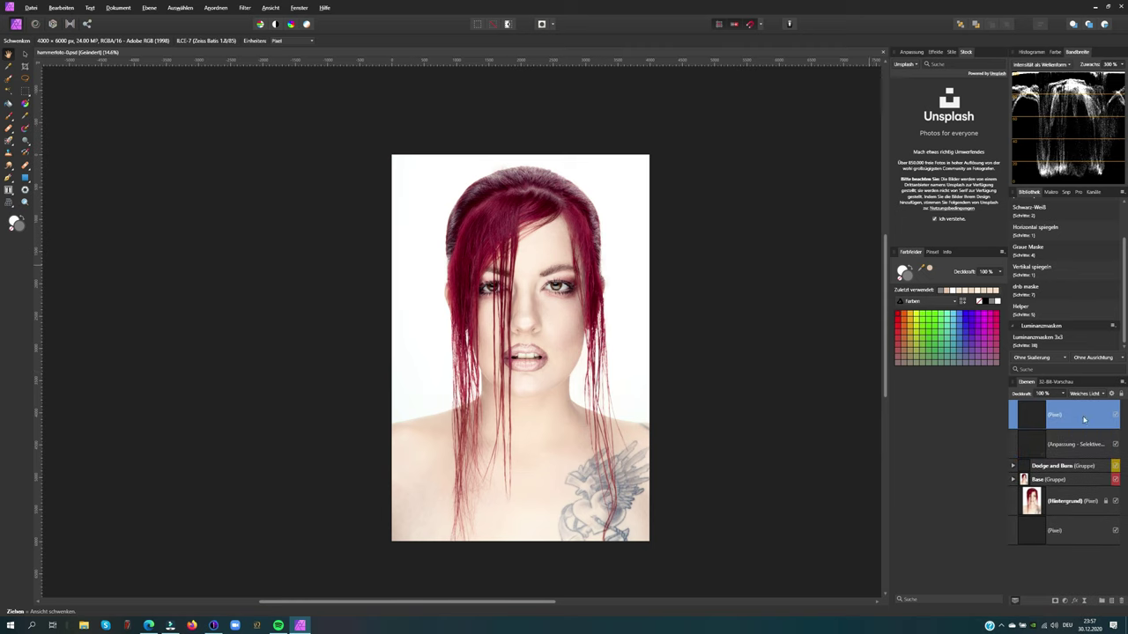
click(245, 7)
click(291, 60)
click(812, 579)
scroll(520, 343, up, 4)
Create a 'Final Touches' group with a new 'Lippen' pixel layer for the lips
right_click(1011, 407)
key(Escape)
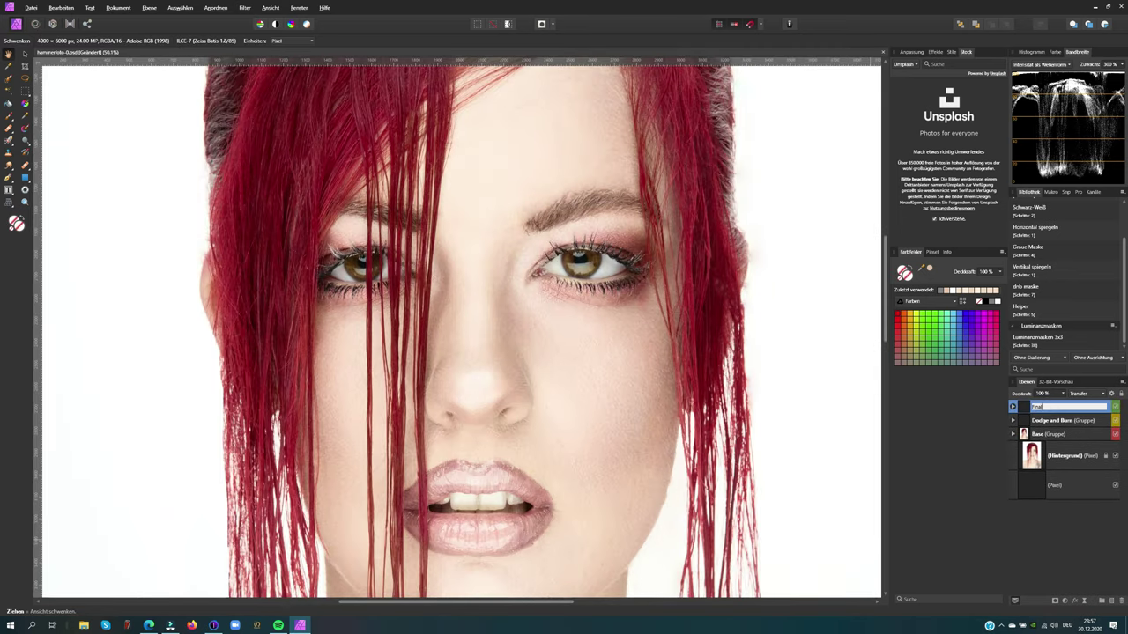
click(1112, 601)
key(ctrl+shift+n)
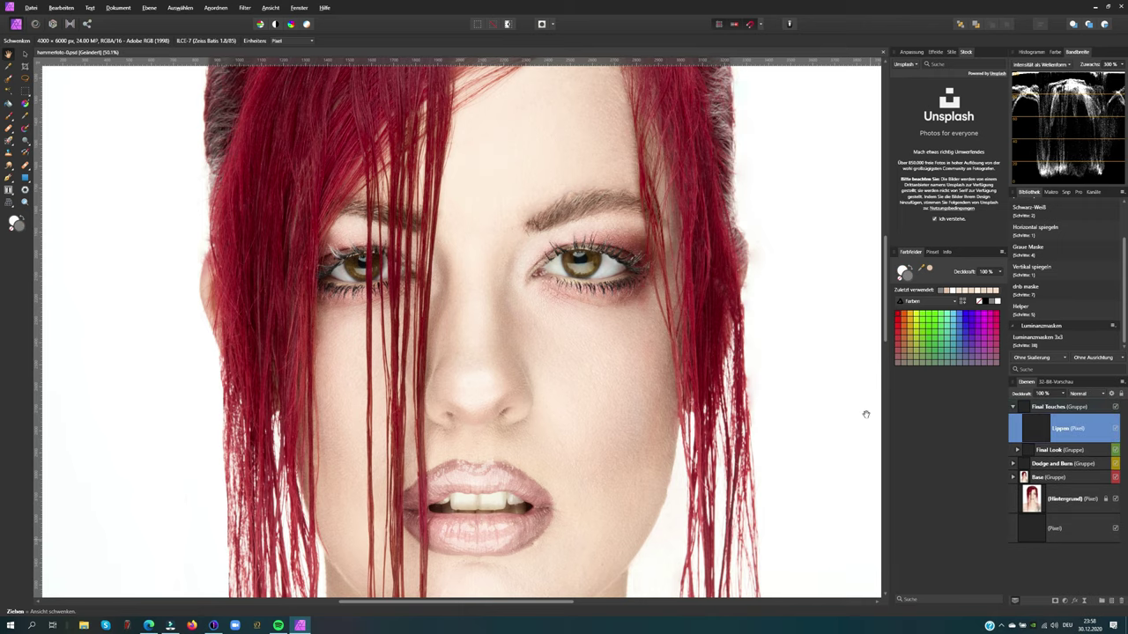
scroll(531, 420, up, 5)
Retouch the lips on the Lippen layer using the Clone Brush and Inpainting Brush
key(s)
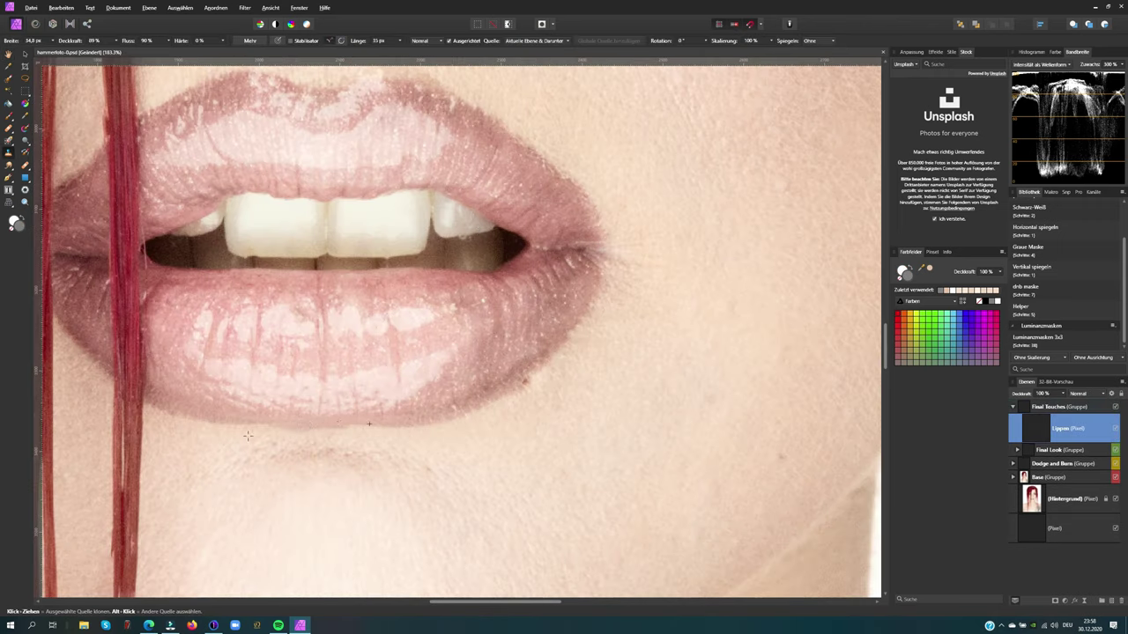
key(e)
key(s)
drag(382, 223, 531, 390)
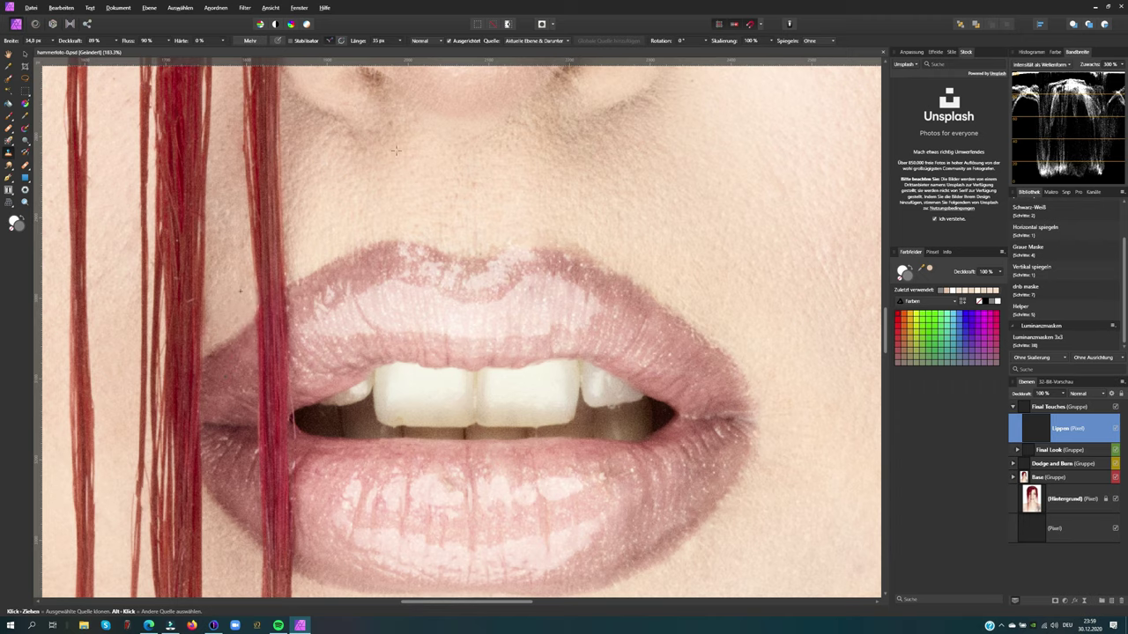
key(j)
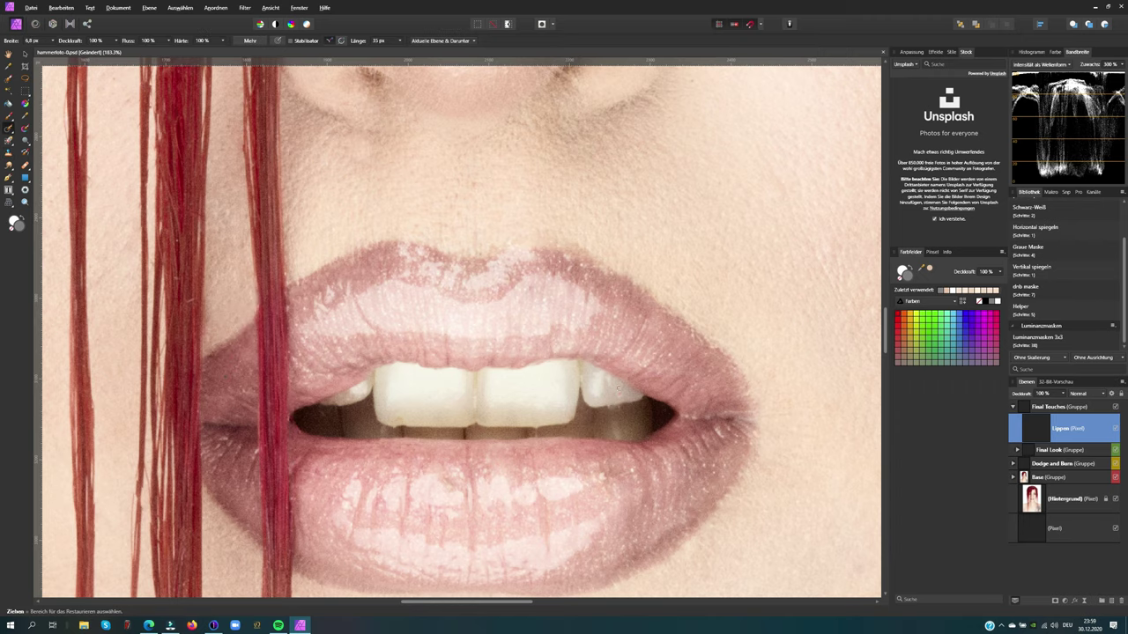